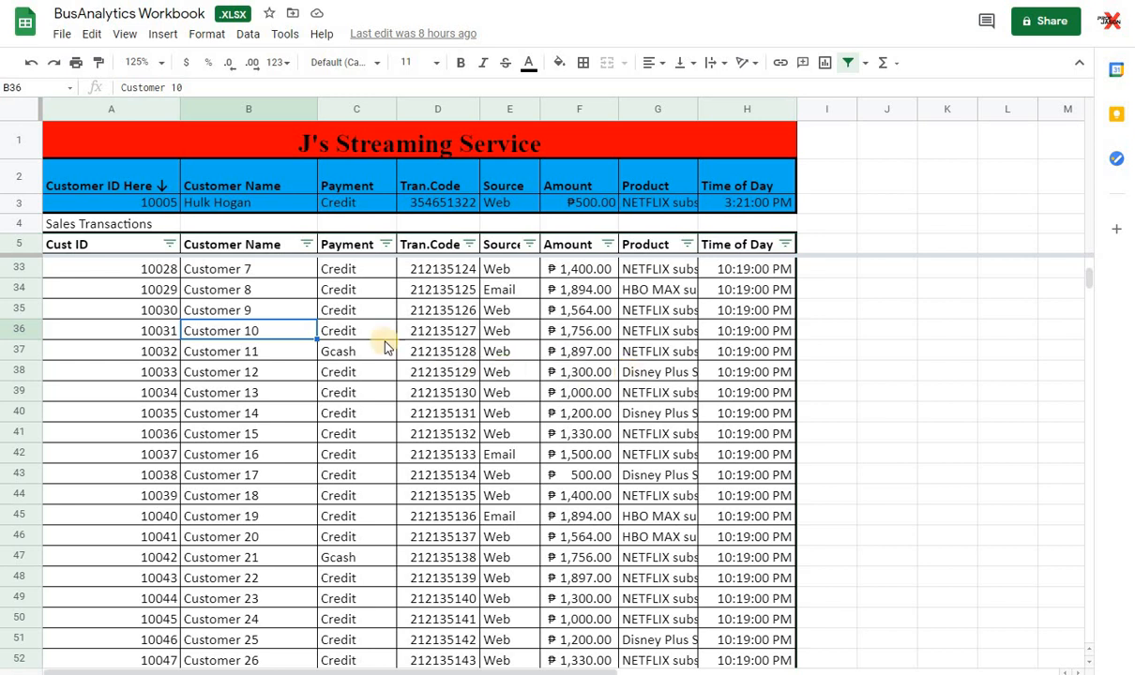
Step: Look through the sales transaction records of the streaming service, from the first customer down the list
{"action": "scroll", "coordinate": [654, 292], "scroll_direction": "up", "scroll_amount": 8}
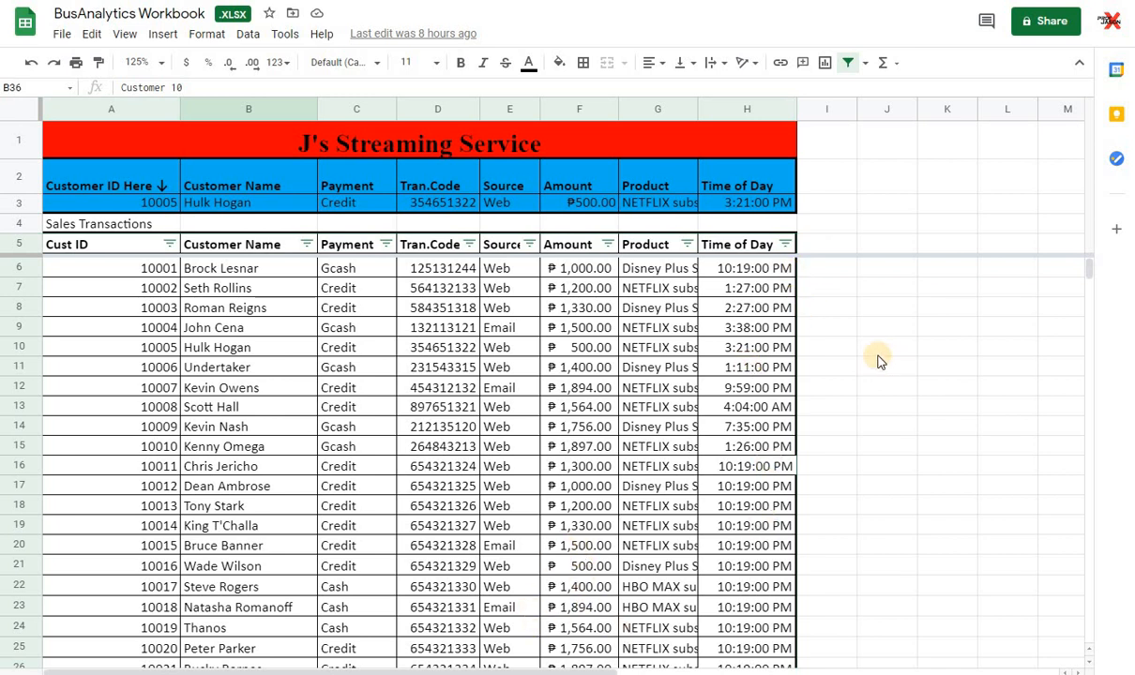
{"action": "scroll", "coordinate": [760, 270], "scroll_direction": "down", "scroll_amount": 6}
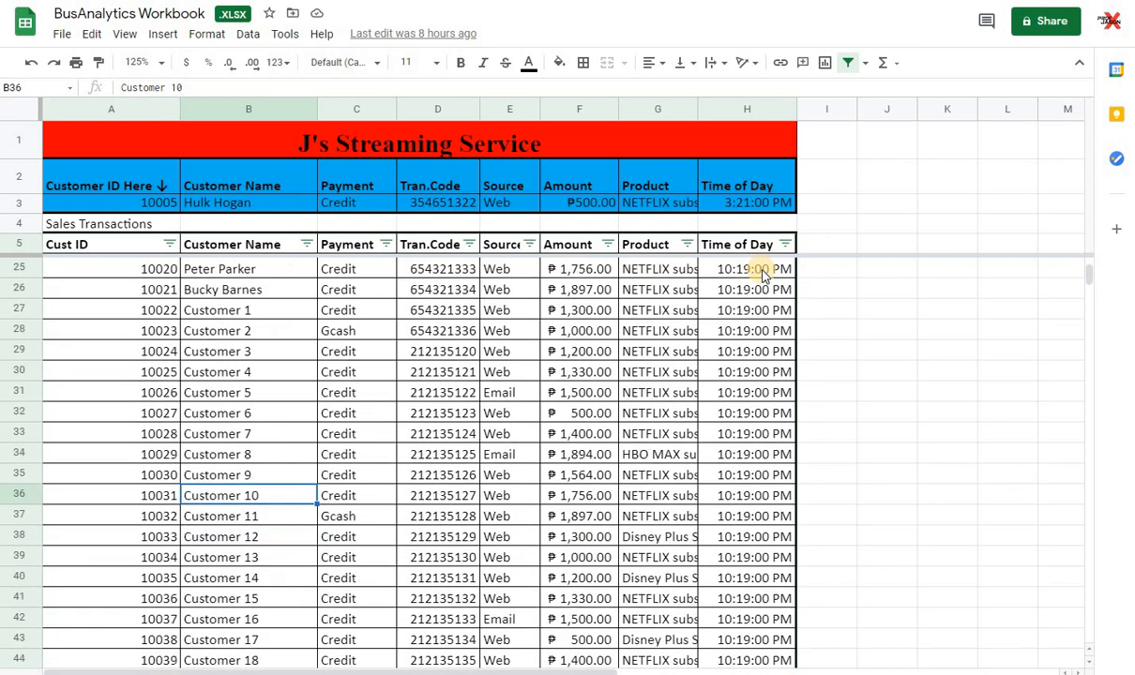
{"action": "scroll", "coordinate": [764, 274], "scroll_direction": "down", "scroll_amount": 15}
{"action": "scroll", "coordinate": [764, 274], "scroll_direction": "up", "scroll_amount": 5}
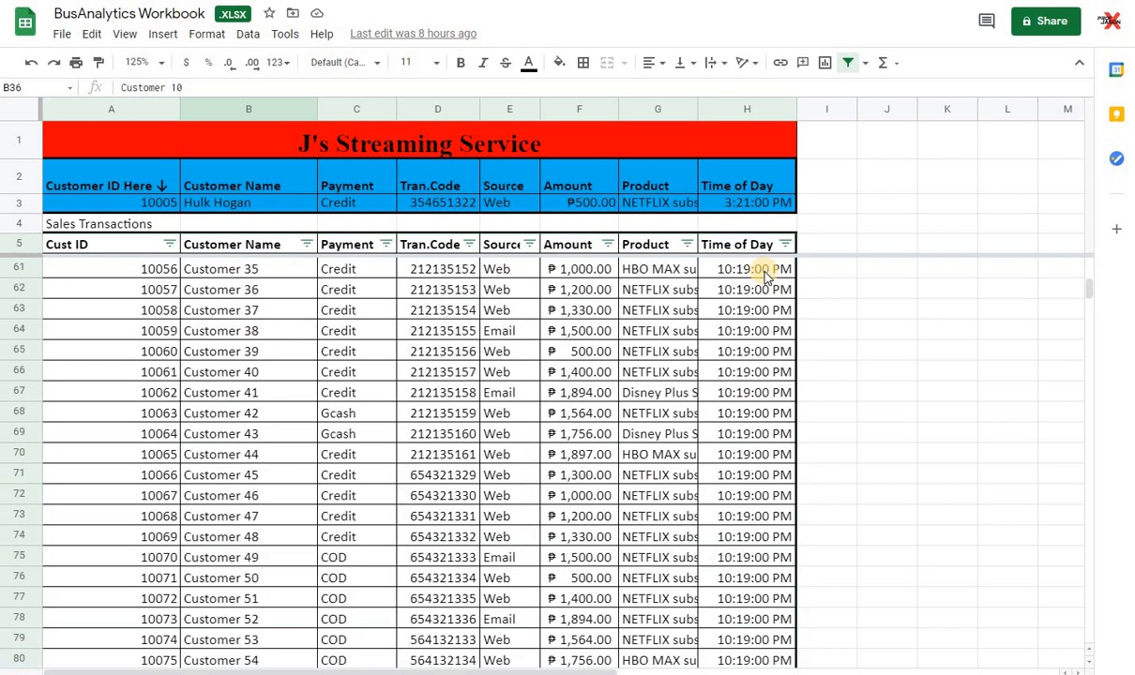
{"action": "scroll", "coordinate": [765, 274], "scroll_direction": "up", "scroll_amount": 16}
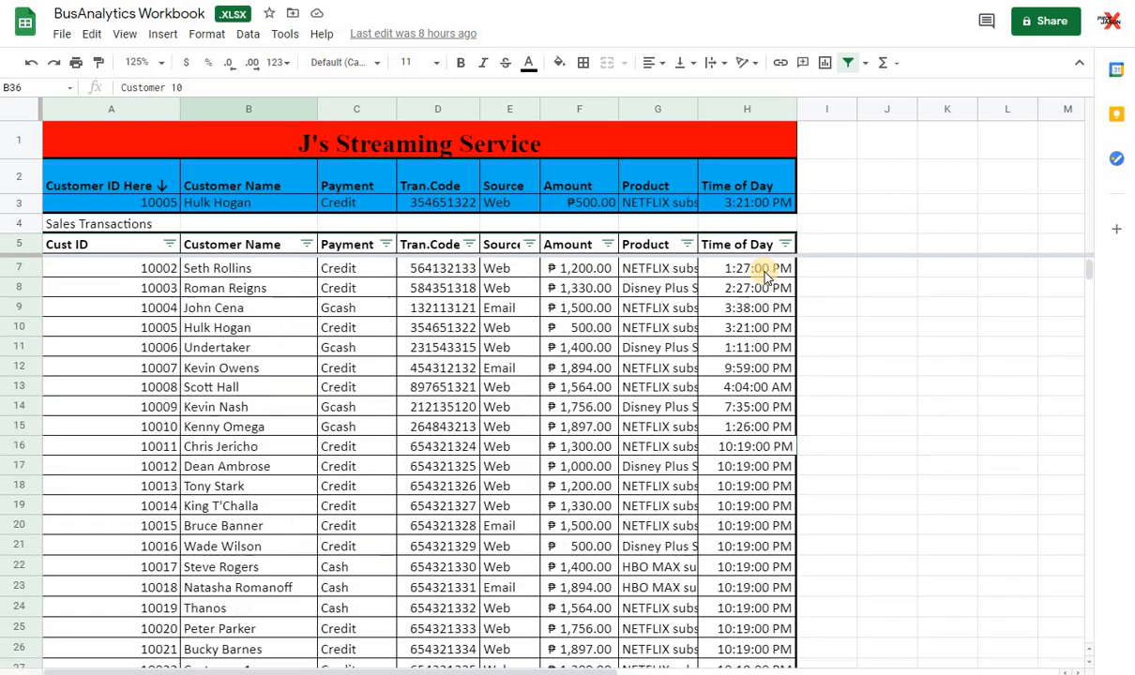
{"action": "scroll", "coordinate": [767, 276], "scroll_direction": "up", "scroll_amount": 1}
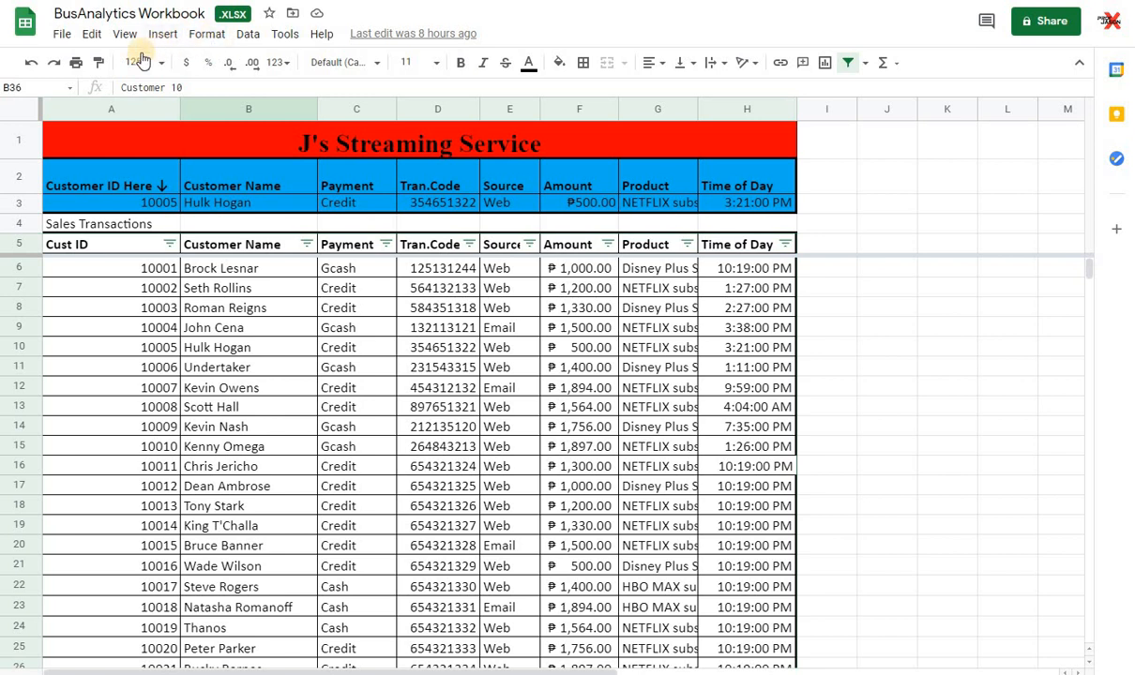
Step: Create a pivot table on a new sheet from the sales transactions in A5:H83
{"action": "left_click", "coordinate": [250, 35]}
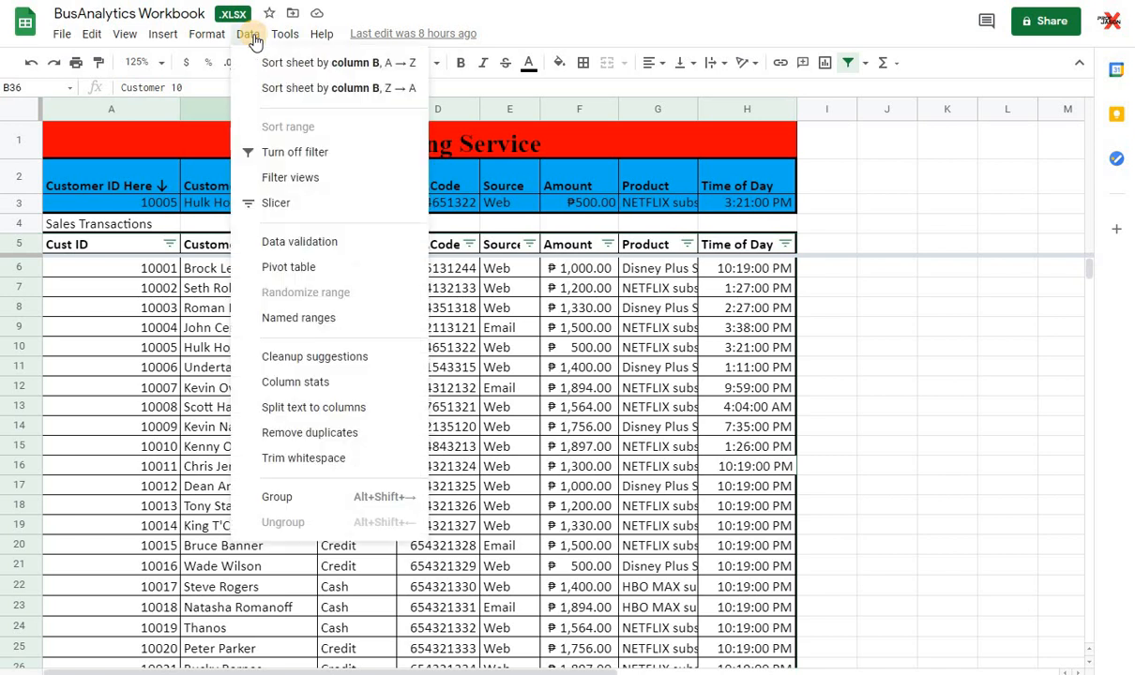
{"action": "left_click", "coordinate": [316, 272]}
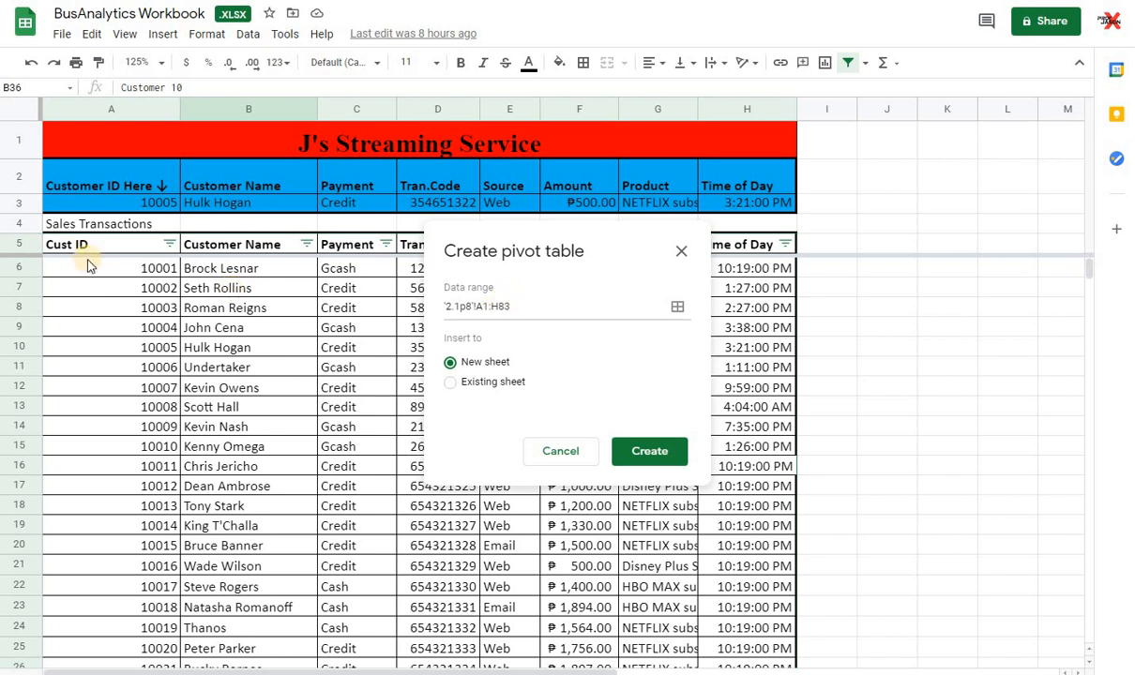
{"action": "left_click_drag", "start_coordinate": [77, 244], "coordinate": [755, 293]}
{"action": "left_click_drag", "start_coordinate": [769, 506], "coordinate": [763, 459]}
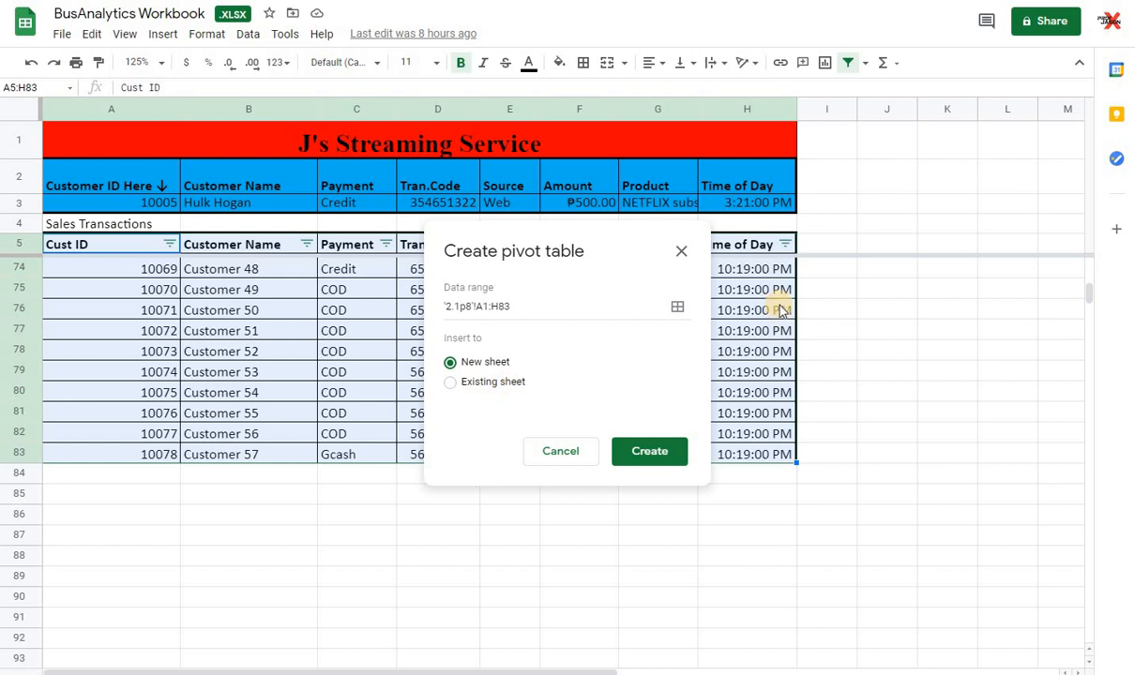
{"action": "scroll", "coordinate": [786, 305], "scroll_direction": "up", "scroll_amount": 3}
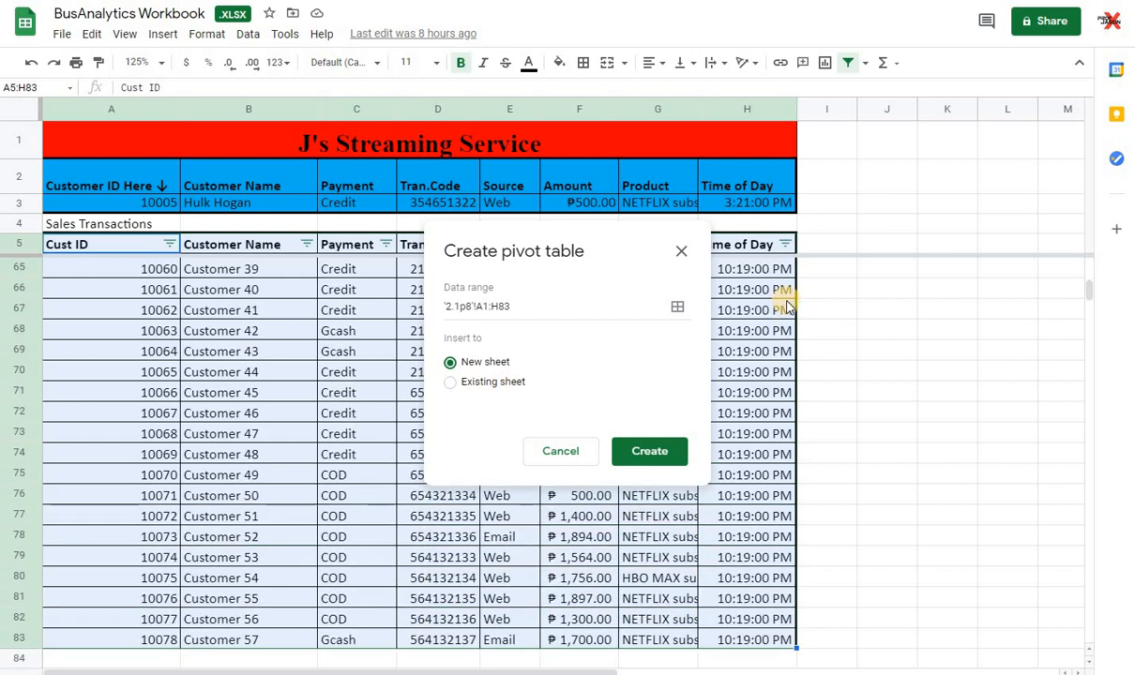
{"action": "scroll", "coordinate": [788, 307], "scroll_direction": "up", "scroll_amount": 5}
{"action": "scroll", "coordinate": [805, 312], "scroll_direction": "up", "scroll_amount": 5}
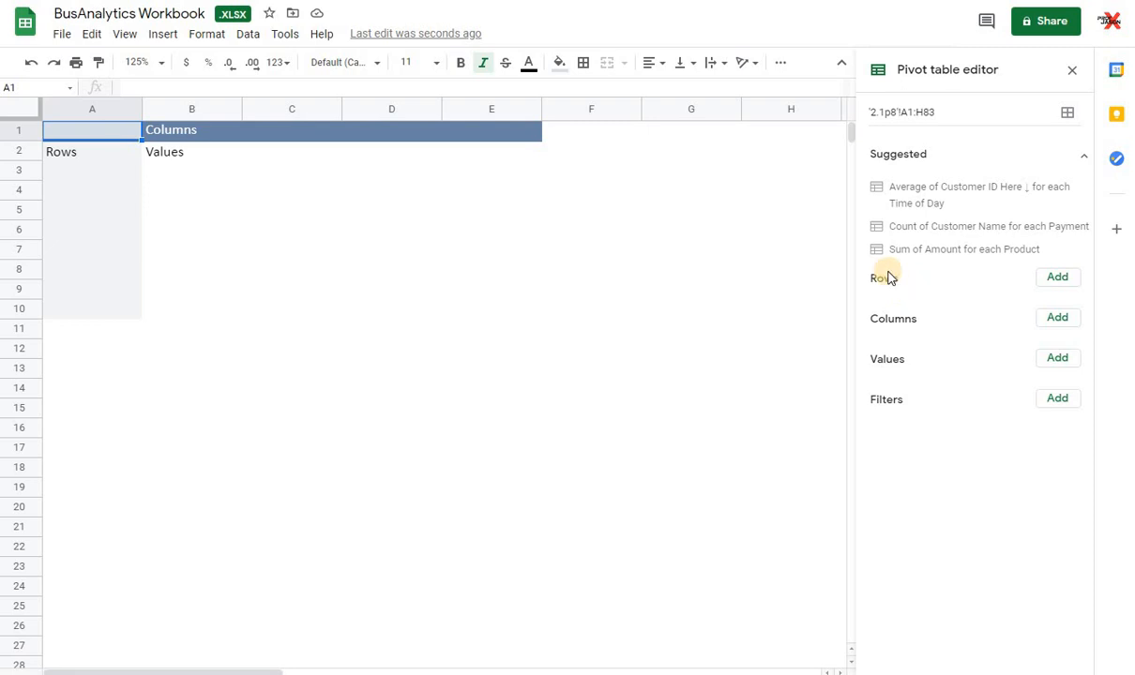
Step: Add Payment as the pivot table's row field and Product as its column field
{"action": "left_click", "coordinate": [1058, 280]}
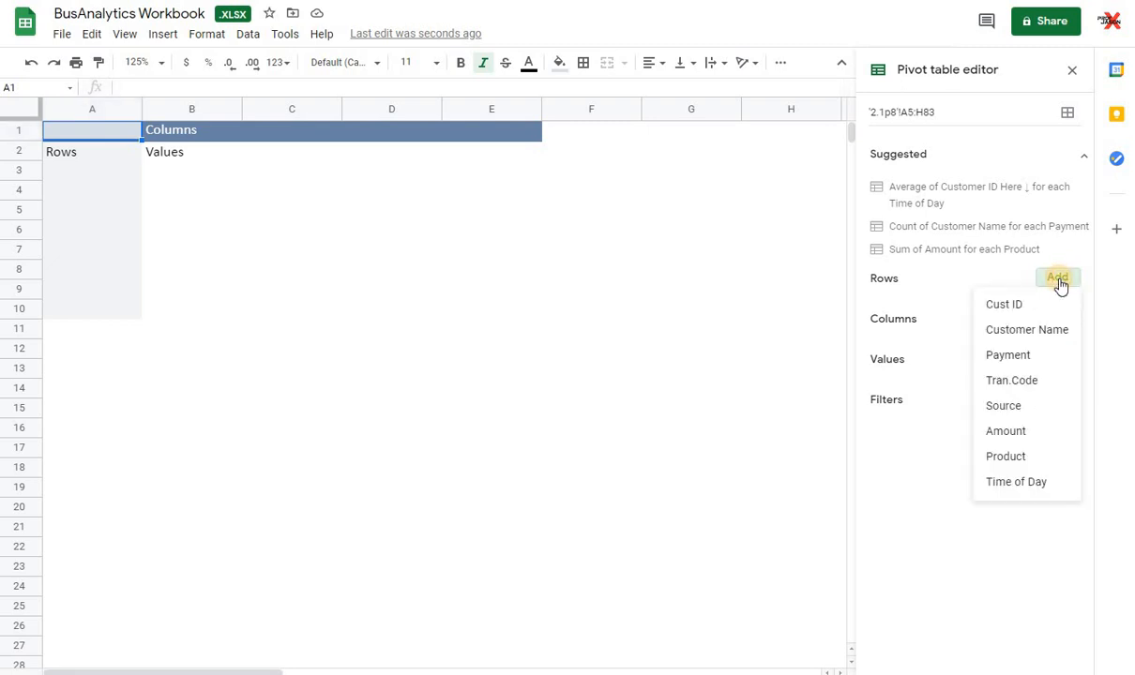
{"action": "left_click", "coordinate": [1031, 357]}
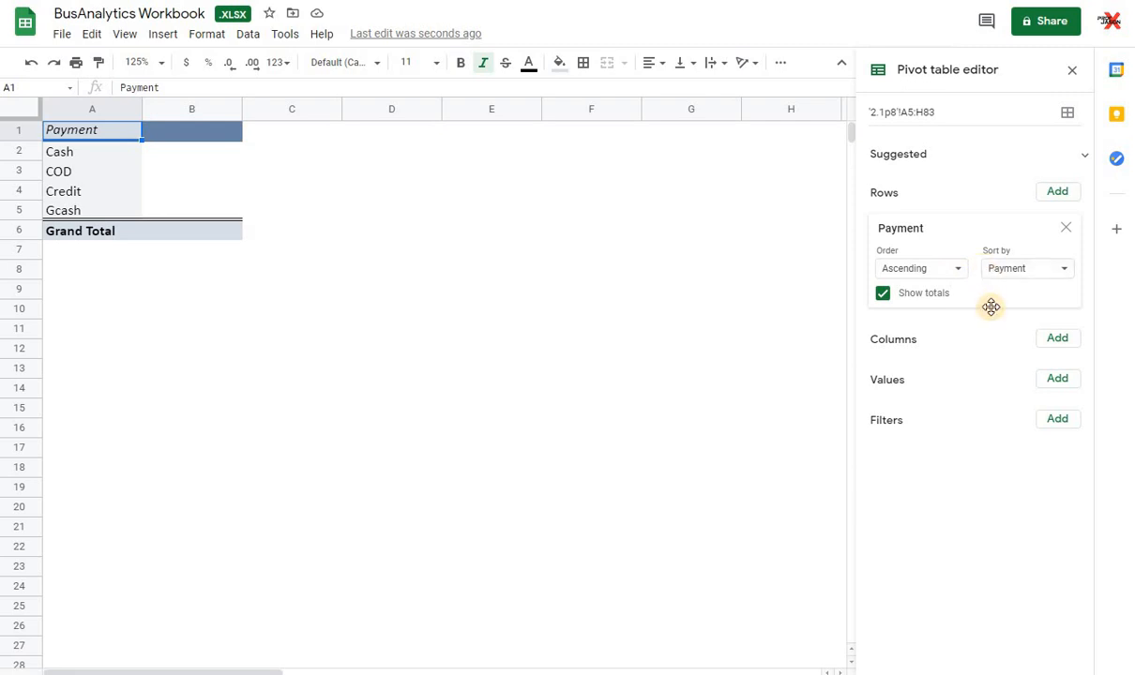
{"action": "left_click", "coordinate": [1059, 340]}
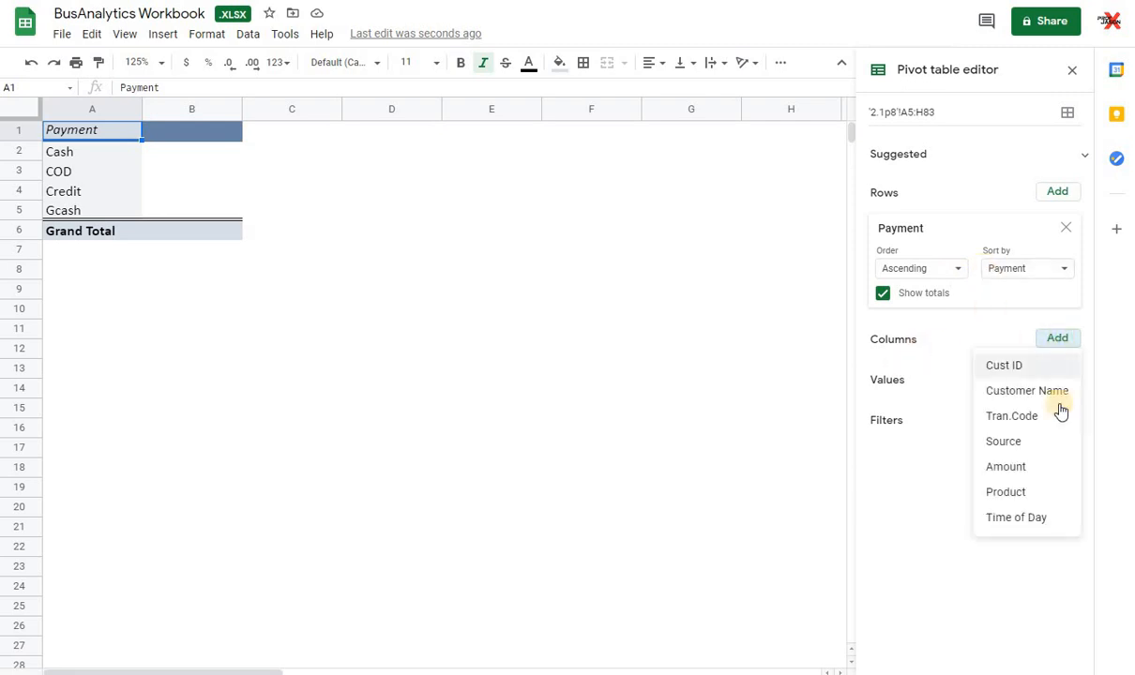
{"action": "left_click", "coordinate": [1020, 493]}
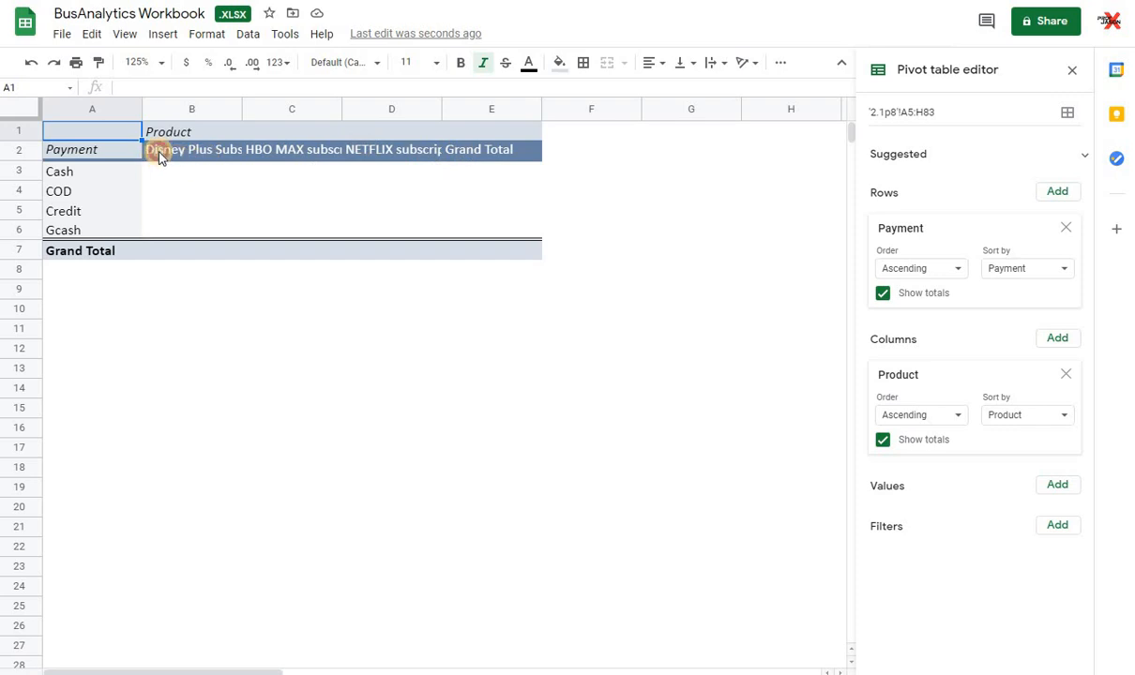
Step: Apply all borders to the pivot table cells A2:E7
{"action": "left_click", "coordinate": [216, 151]}
{"action": "left_click", "coordinate": [301, 153]}
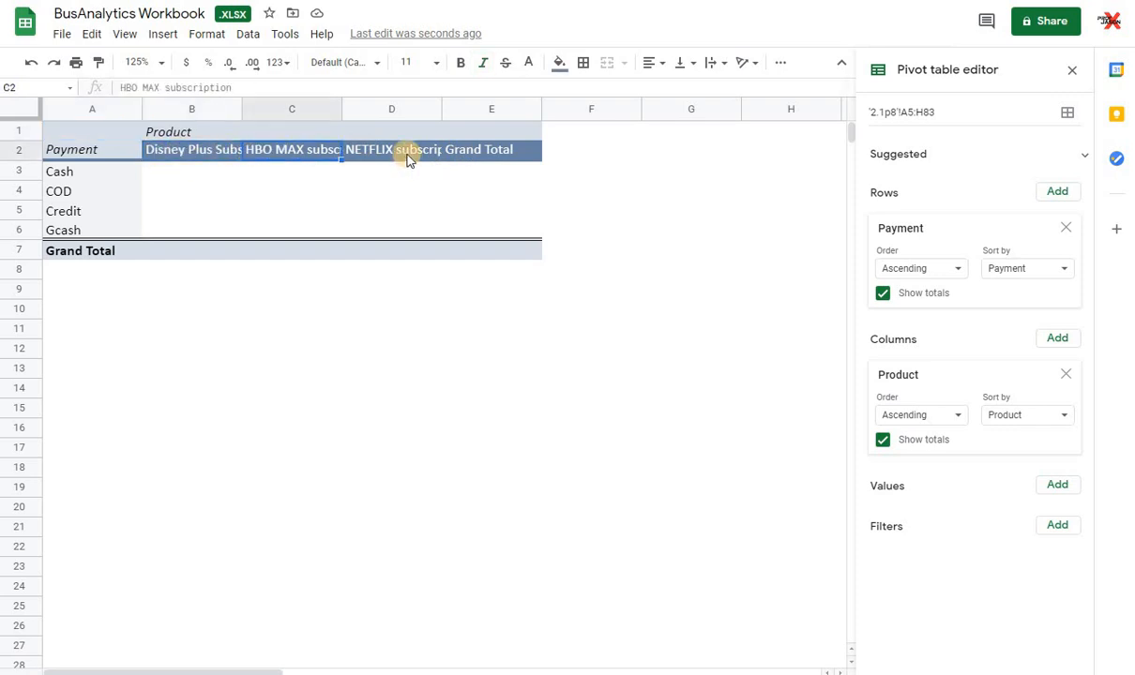
{"action": "left_click_drag", "start_coordinate": [481, 152], "coordinate": [68, 228]}
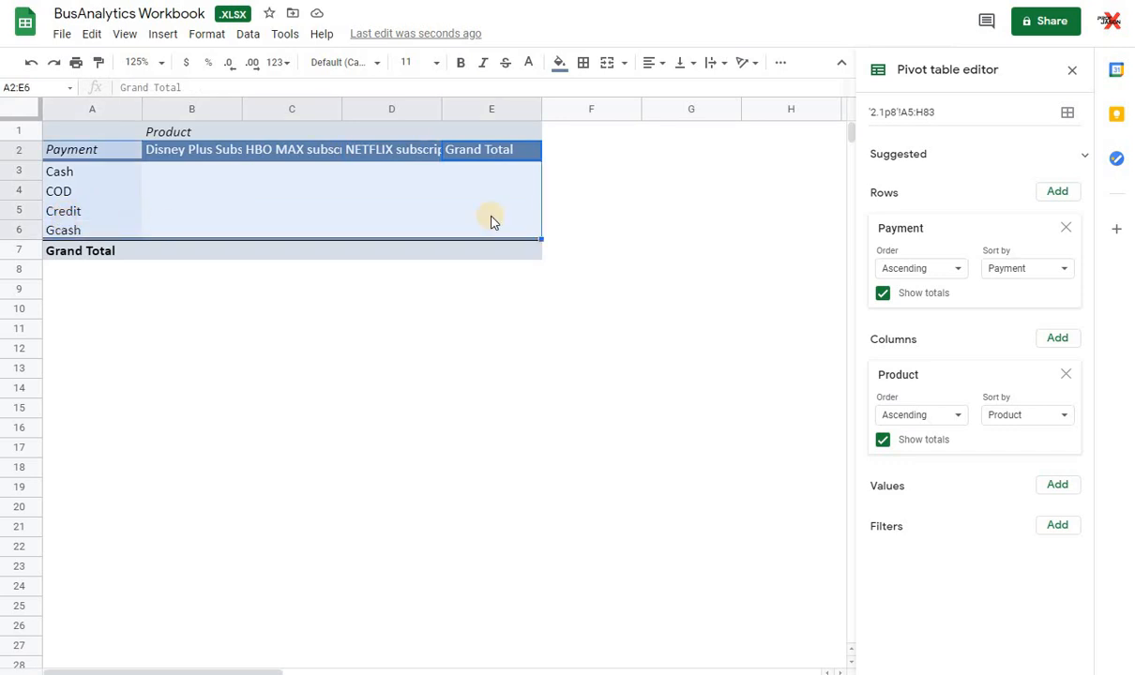
{"action": "left_click_drag", "start_coordinate": [523, 260], "coordinate": [91, 152]}
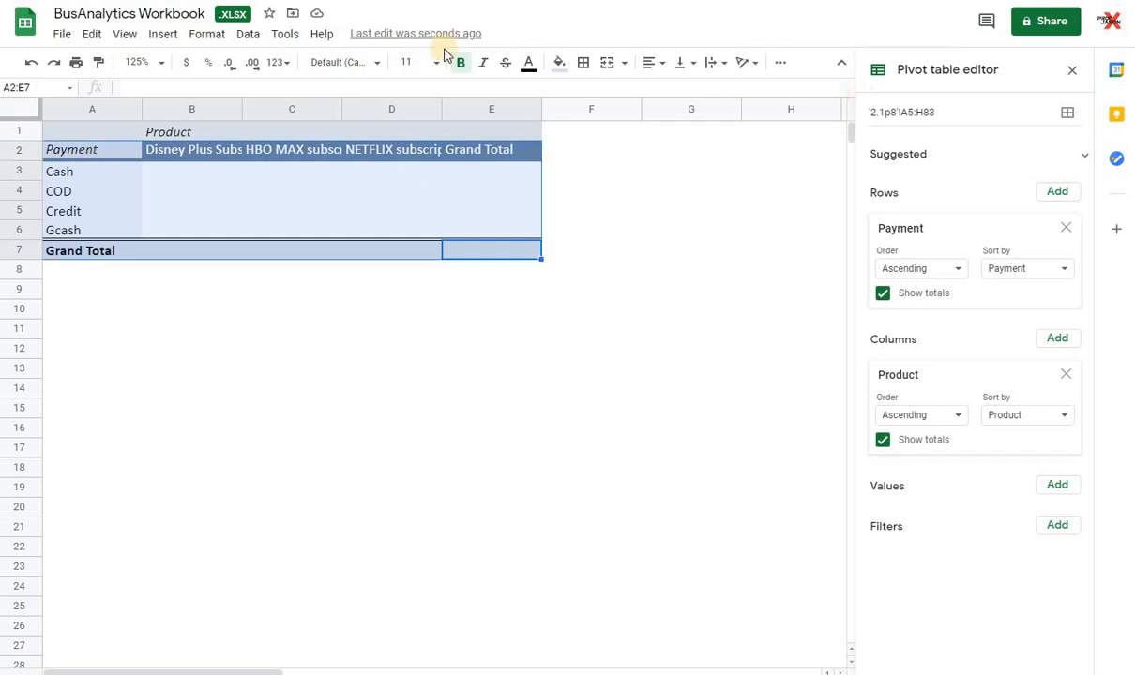
{"action": "left_click", "coordinate": [582, 62]}
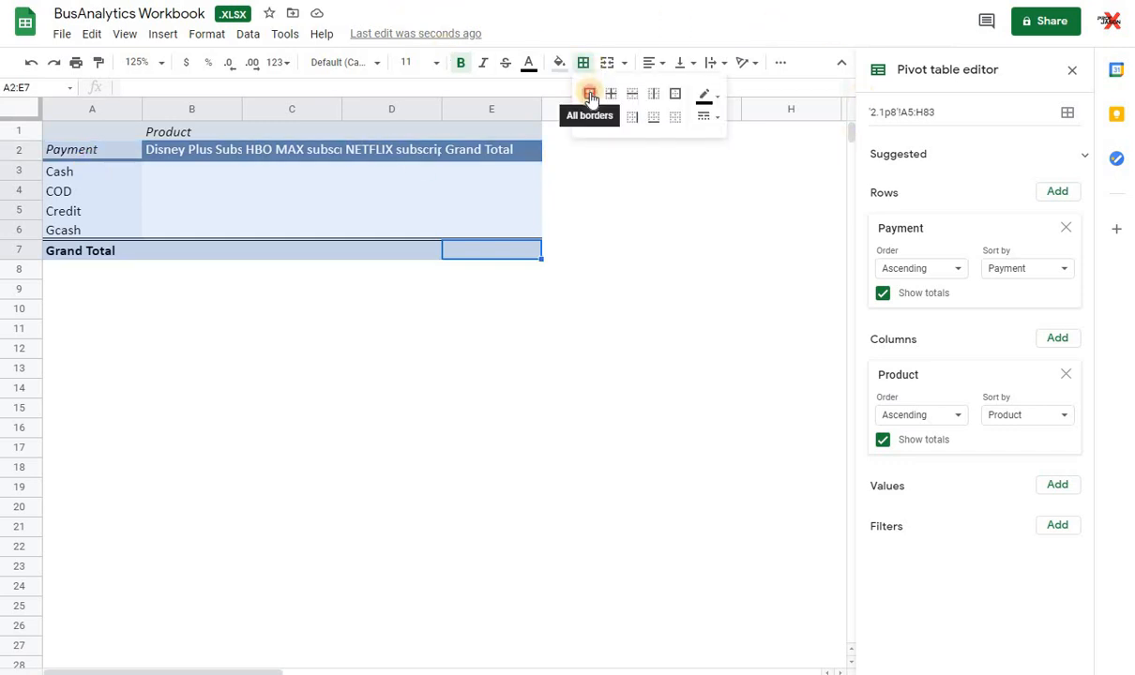
{"action": "left_click", "coordinate": [591, 96]}
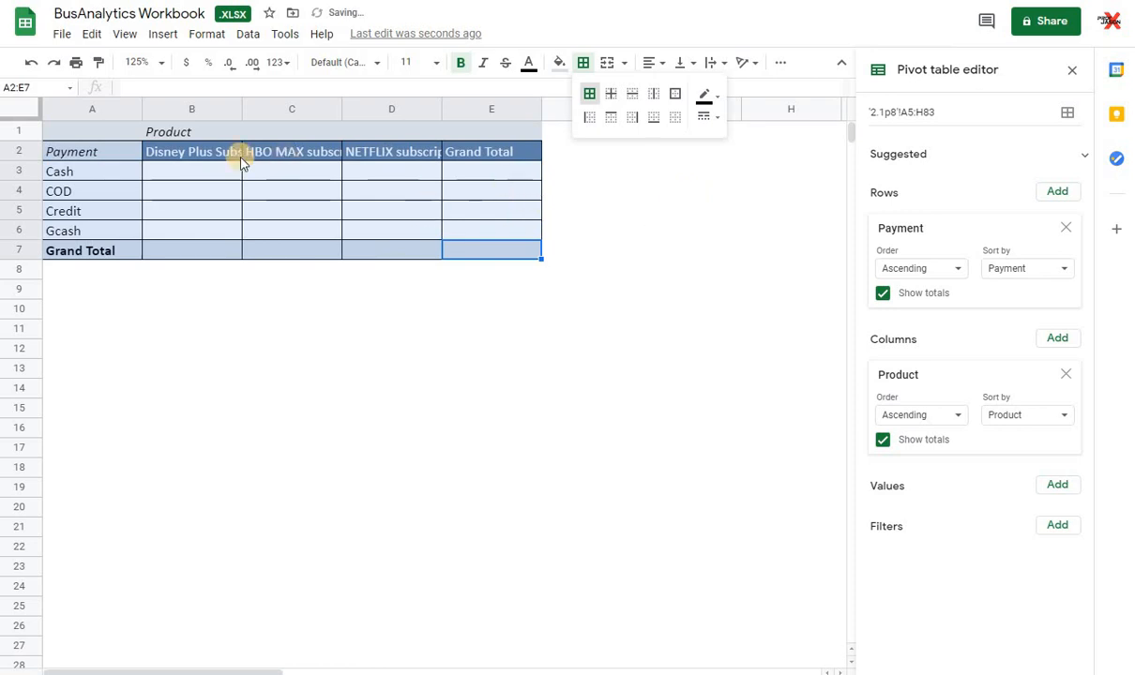
{"action": "left_click", "coordinate": [685, 190]}
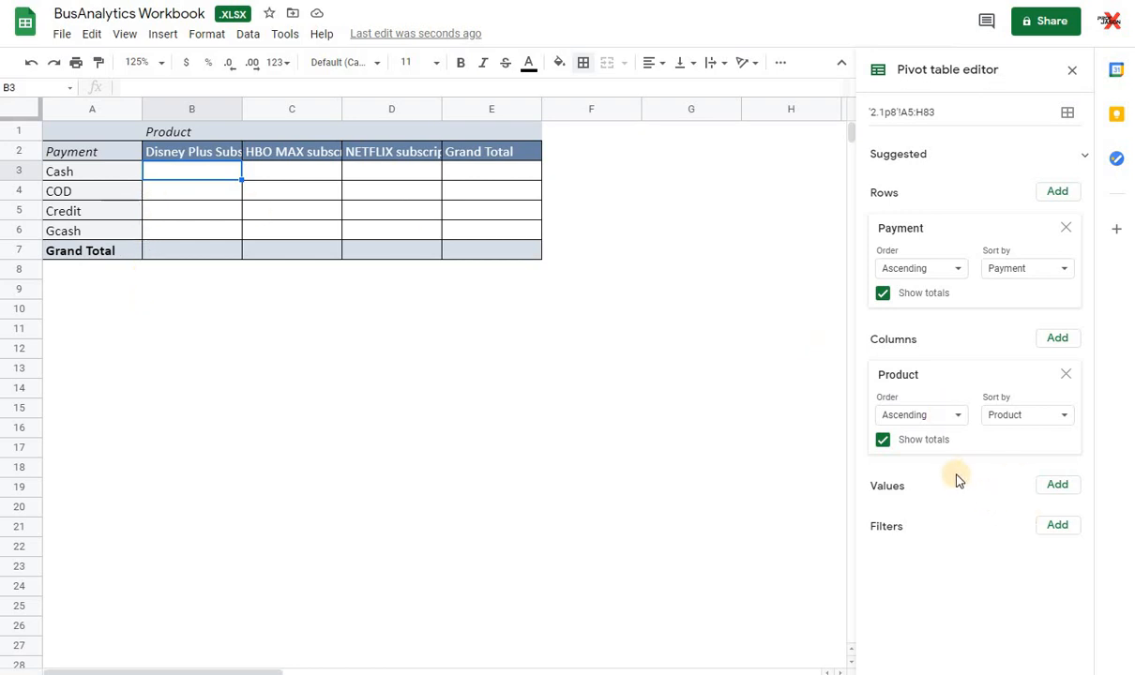
Step: Add Amount as the pivot table's value field, summarized by SUM
{"action": "left_click", "coordinate": [1059, 487]}
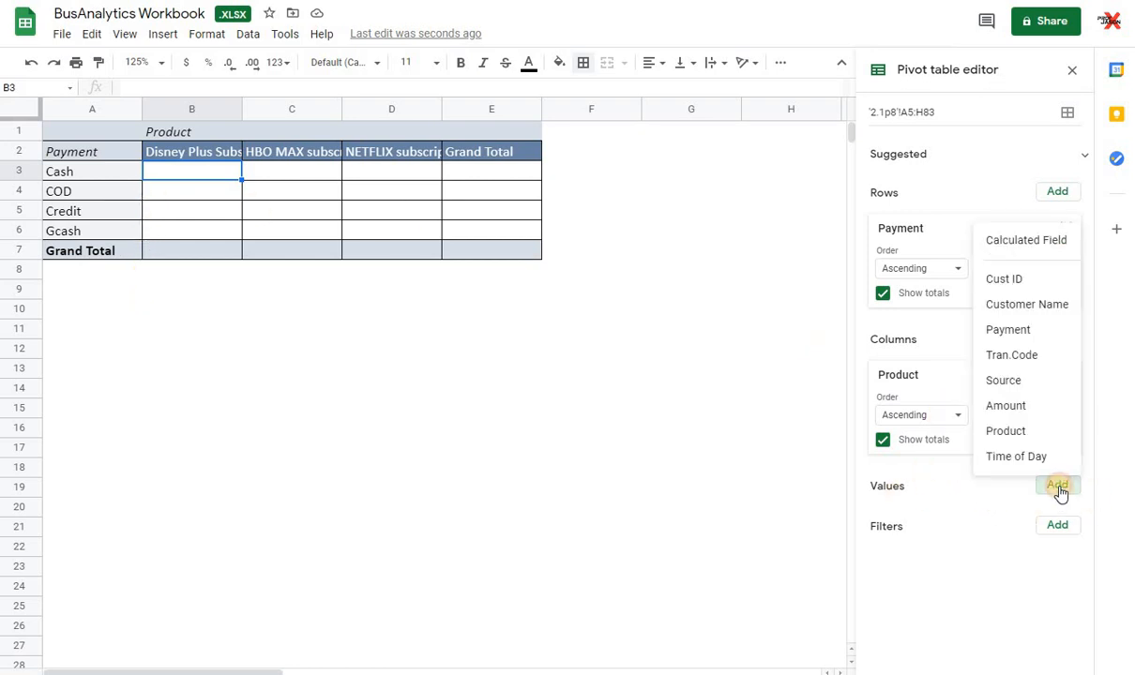
{"action": "left_click", "coordinate": [1046, 411]}
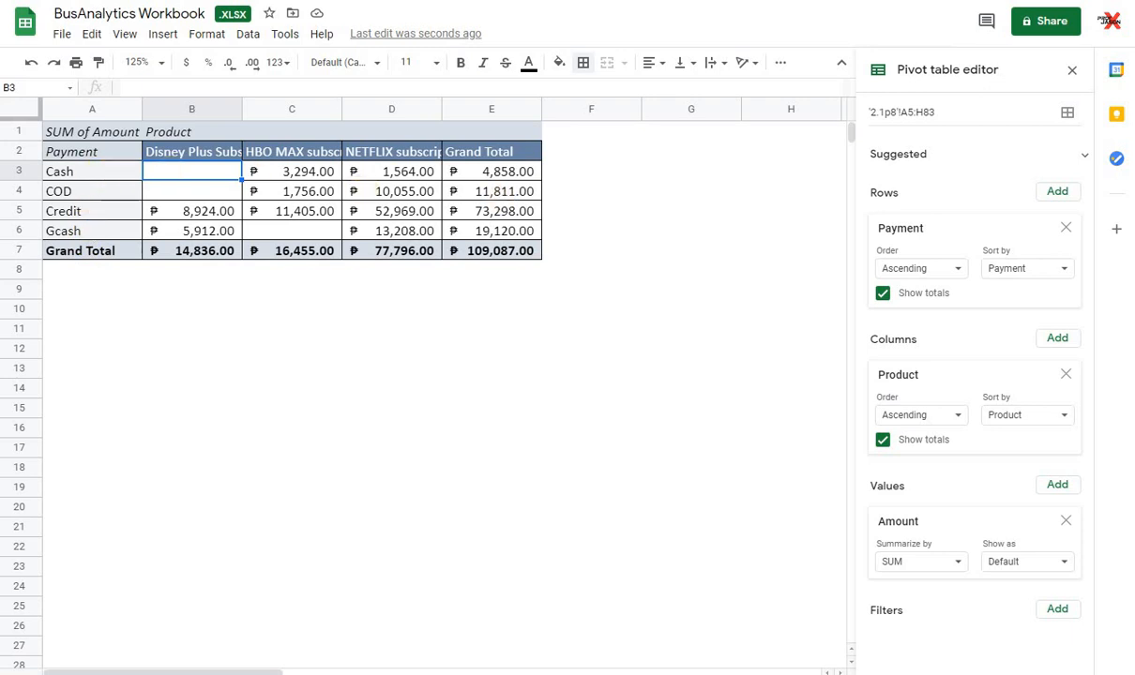
Step: Remove the Payment row field, the Product column field and the Amount value field from the pivot table
{"action": "left_click", "coordinate": [1065, 228]}
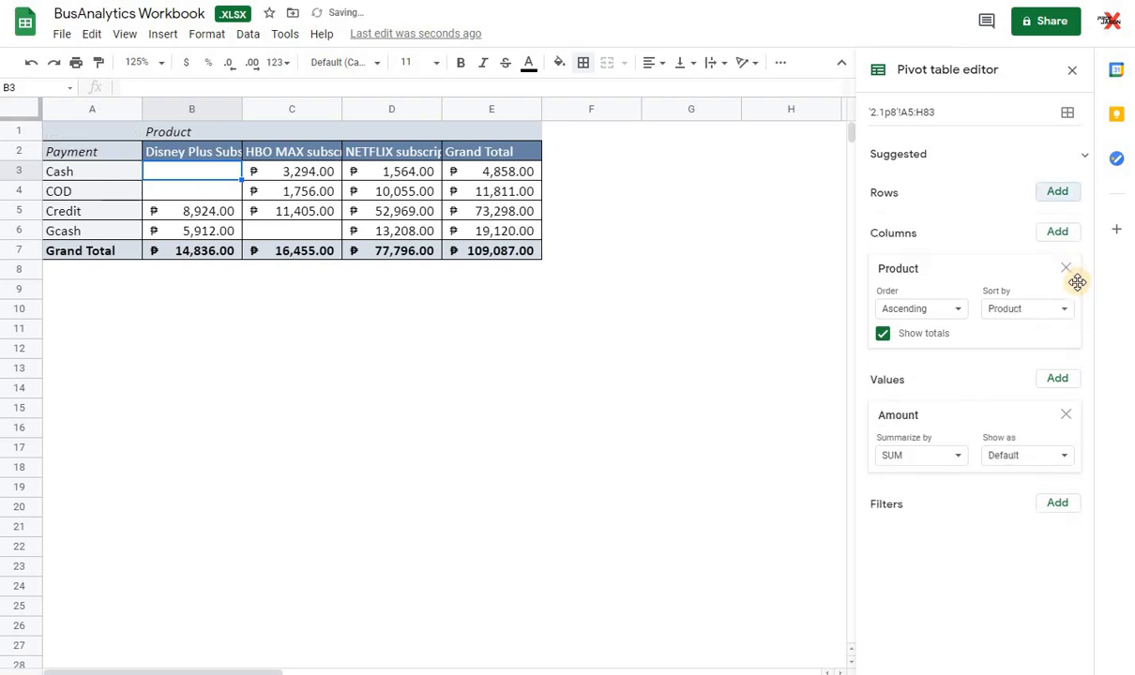
{"action": "left_click", "coordinate": [1070, 269]}
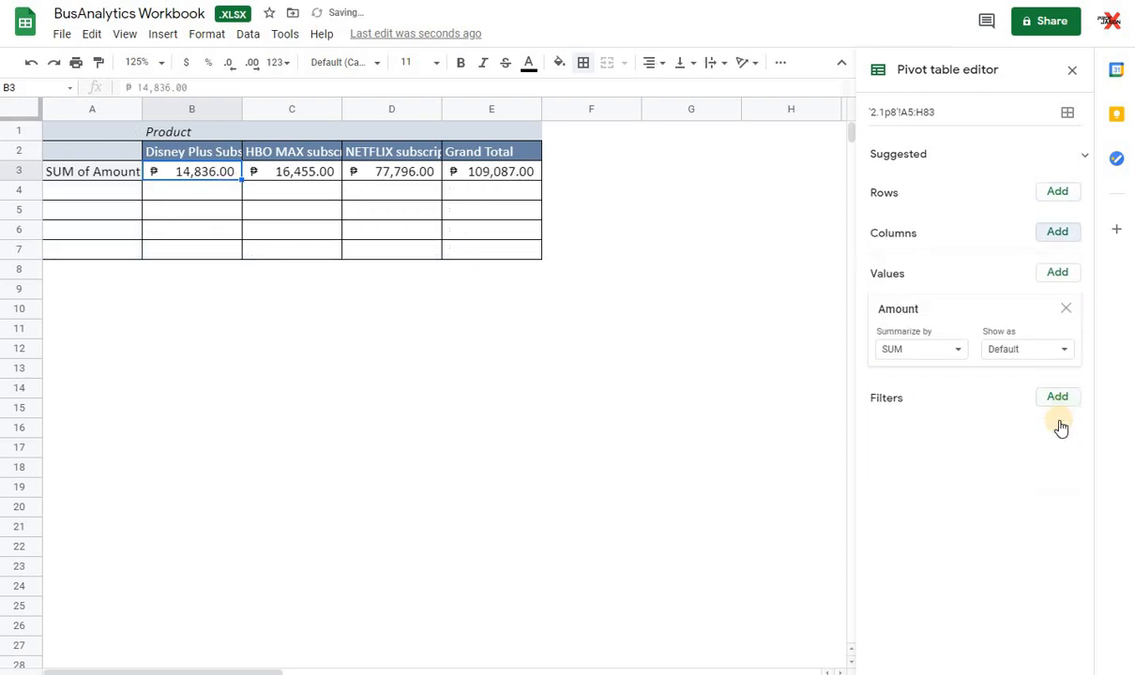
{"action": "left_click", "coordinate": [1068, 310]}
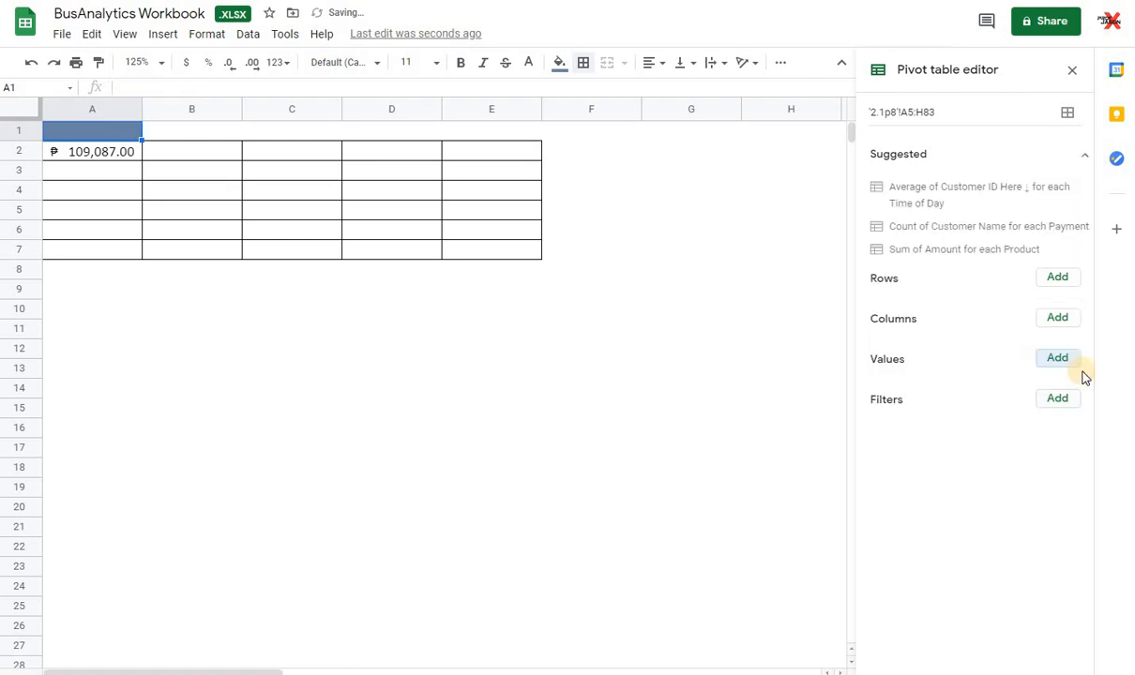
Step: Set Customer Name as the pivot table's row field and Payment as its column field
{"action": "left_click", "coordinate": [1057, 276]}
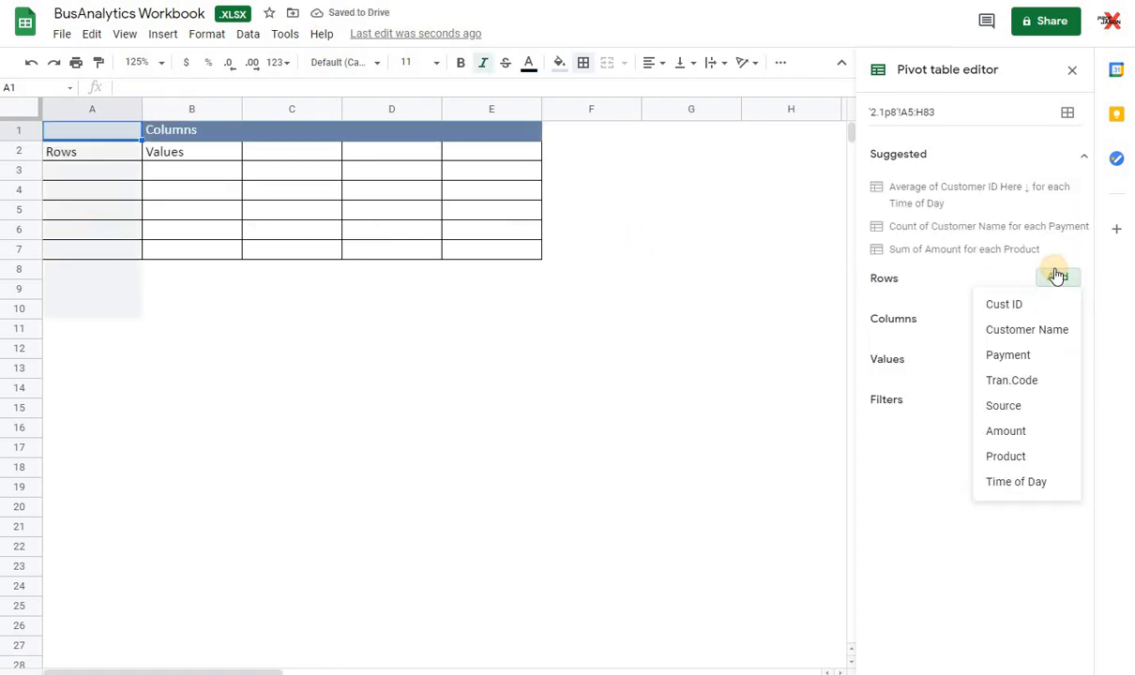
{"action": "left_click", "coordinate": [1046, 332]}
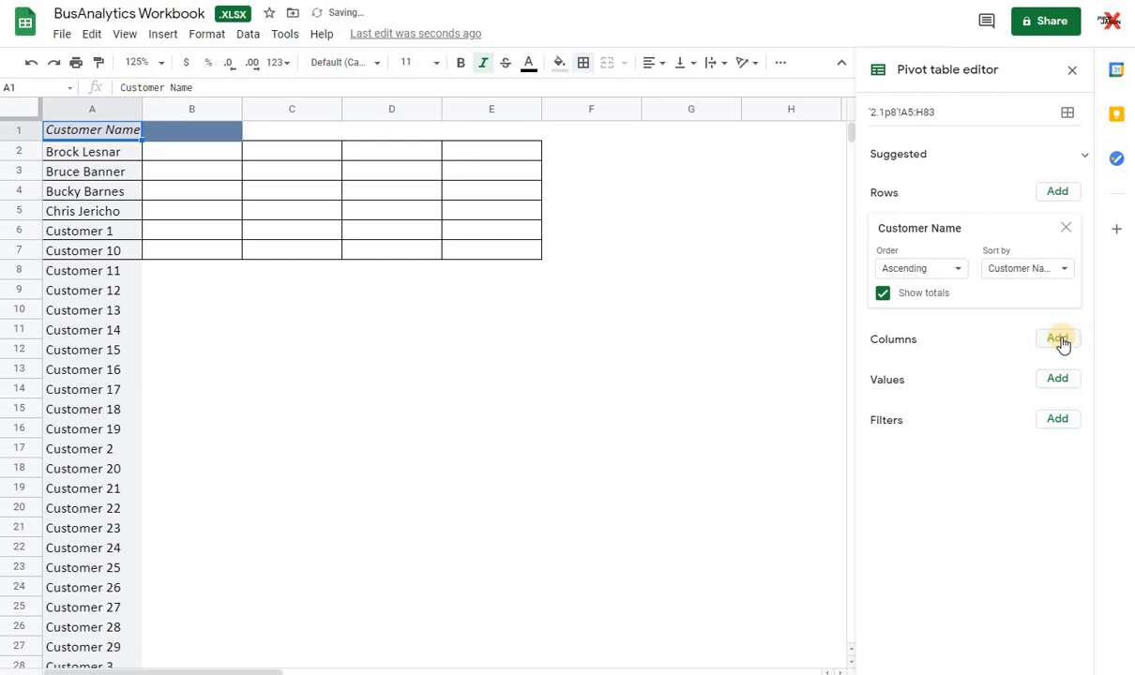
{"action": "left_click", "coordinate": [1060, 338]}
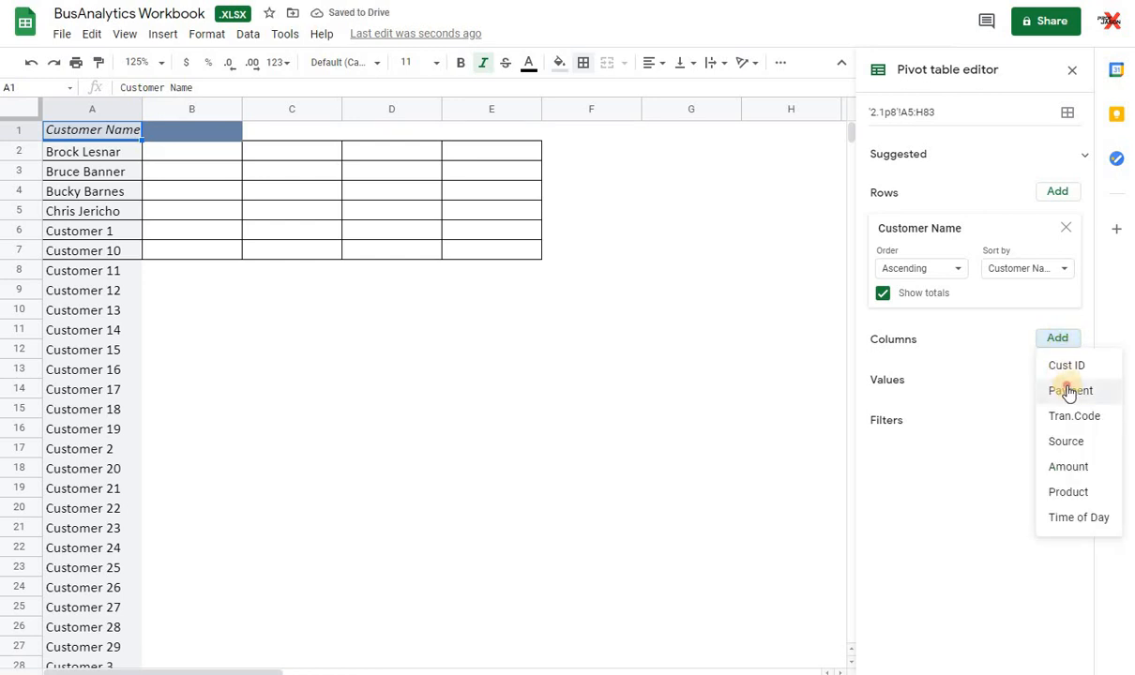
{"action": "left_click", "coordinate": [1069, 391]}
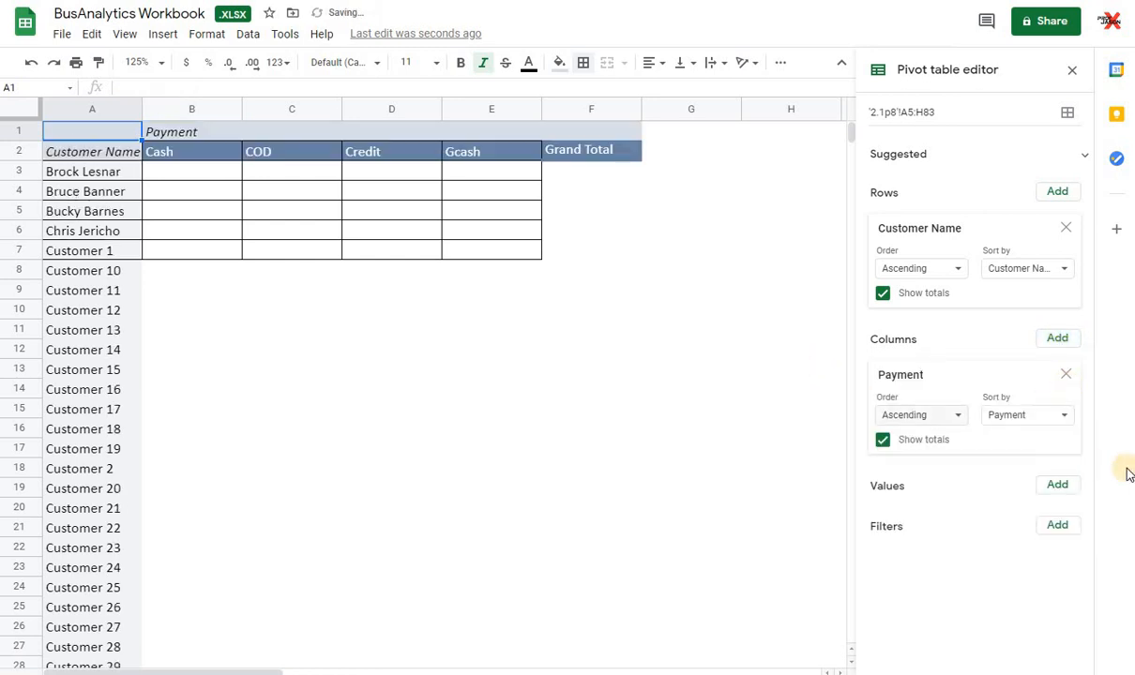
Step: Add Amount as the summed value field and look over the amounts per customer and payment type
{"action": "left_click", "coordinate": [1058, 484]}
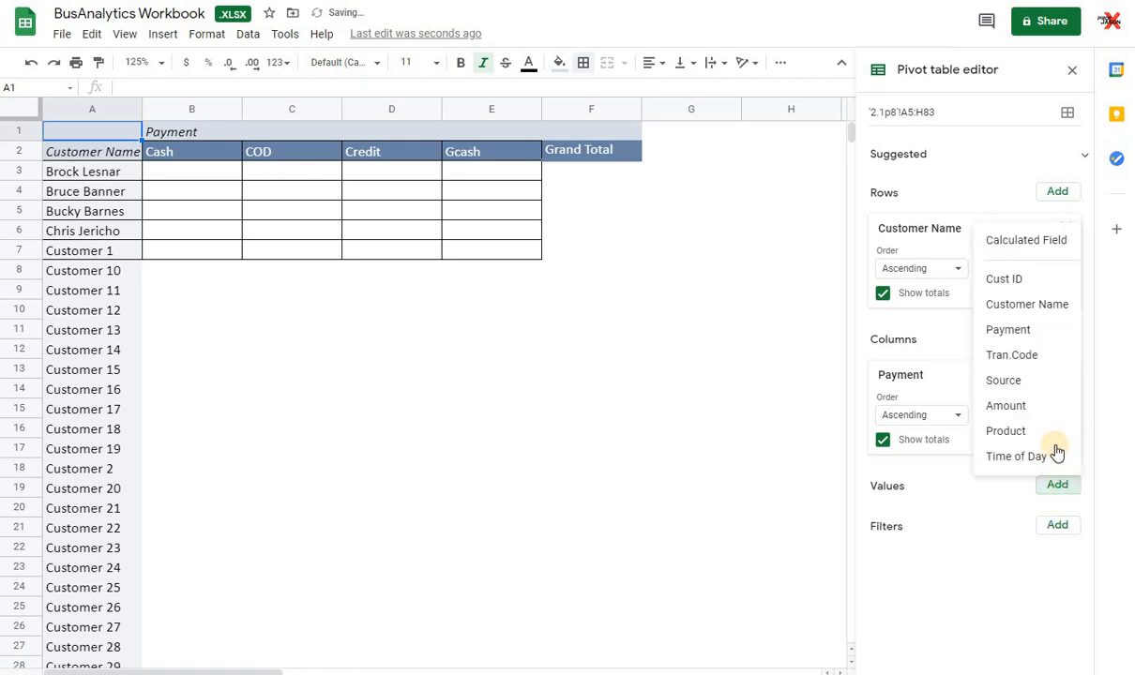
{"action": "left_click", "coordinate": [1011, 407]}
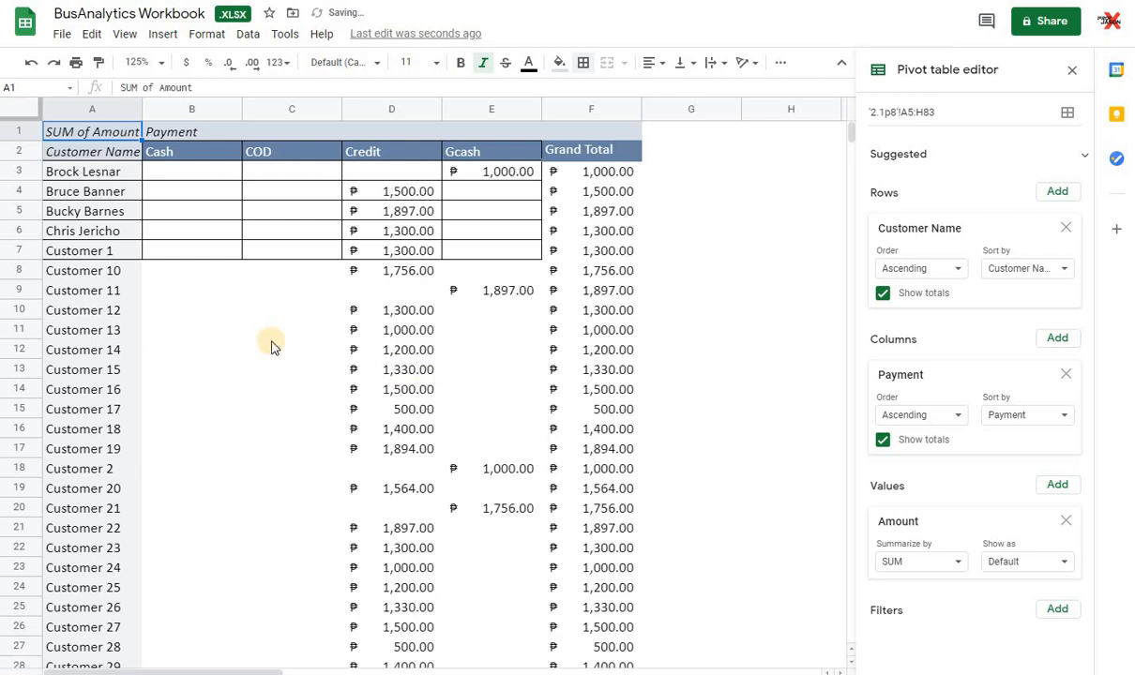
{"action": "scroll", "coordinate": [347, 323], "scroll_direction": "down", "scroll_amount": 3}
{"action": "scroll", "coordinate": [347, 324], "scroll_direction": "down", "scroll_amount": 10}
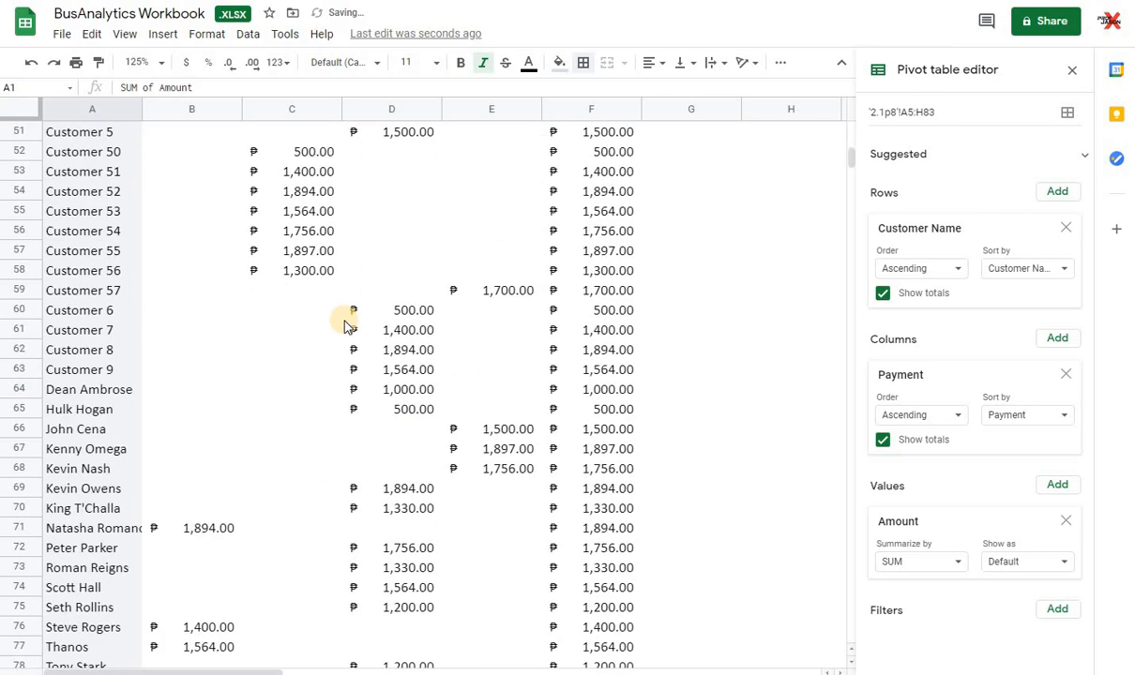
{"action": "scroll", "coordinate": [347, 323], "scroll_direction": "down", "scroll_amount": 5}
{"action": "scroll", "coordinate": [347, 324], "scroll_direction": "up", "scroll_amount": 2}
{"action": "scroll", "coordinate": [344, 326], "scroll_direction": "up", "scroll_amount": 15}
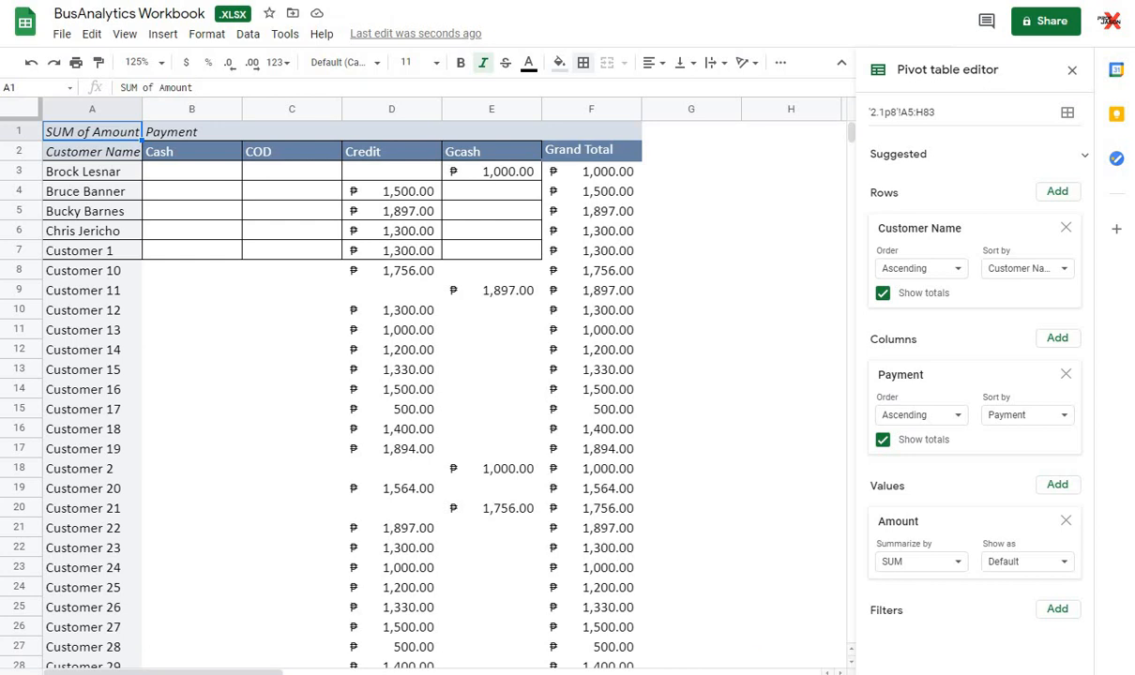
Step: Clear the Customer Name, Payment and Amount fields from the pivot table
{"action": "left_click", "coordinate": [1066, 228]}
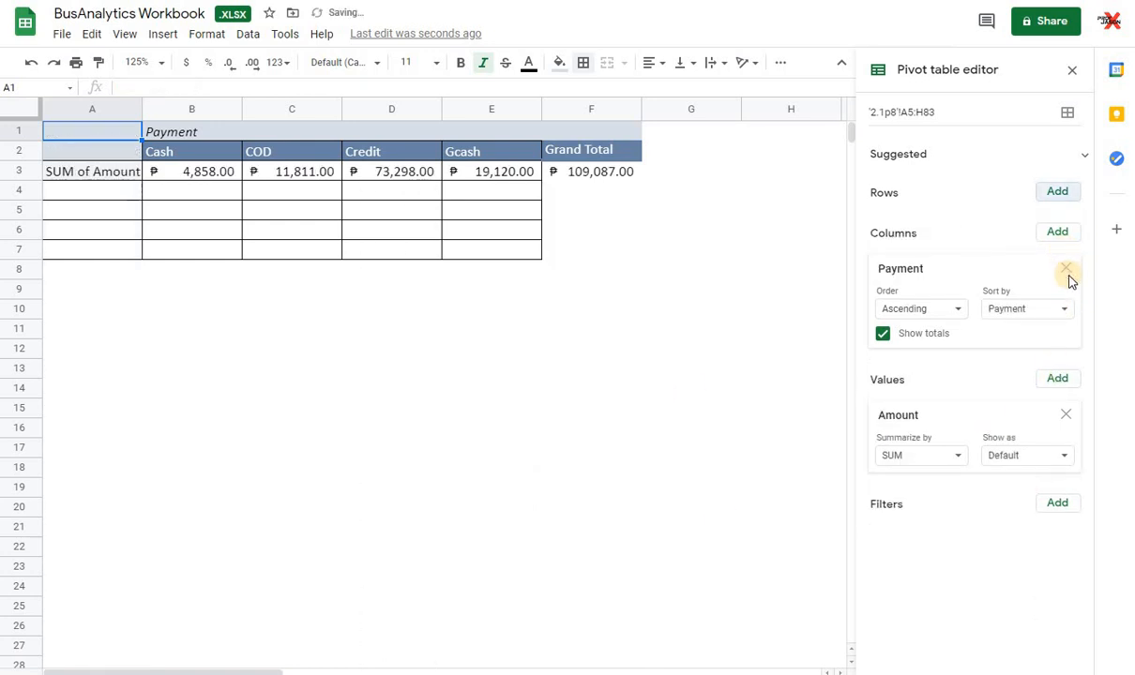
{"action": "left_click", "coordinate": [1068, 271]}
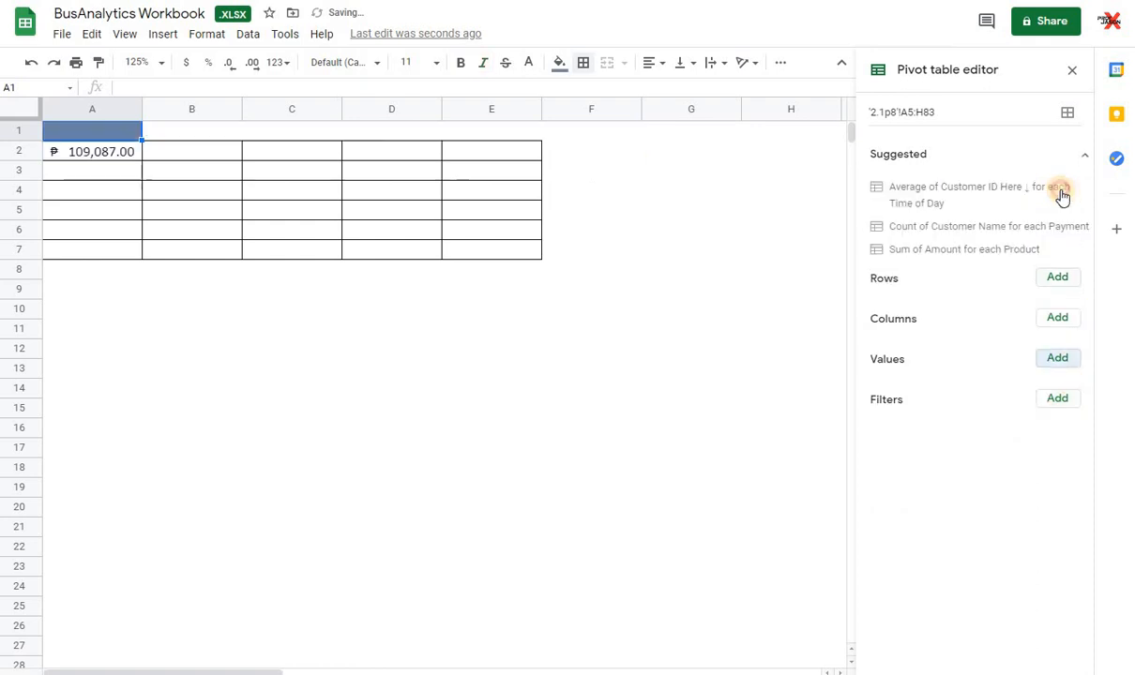
Step: Apply the suggested average of Customer ID for each Time of Day, and remove its Time of Day row field
{"action": "left_click", "coordinate": [1058, 193]}
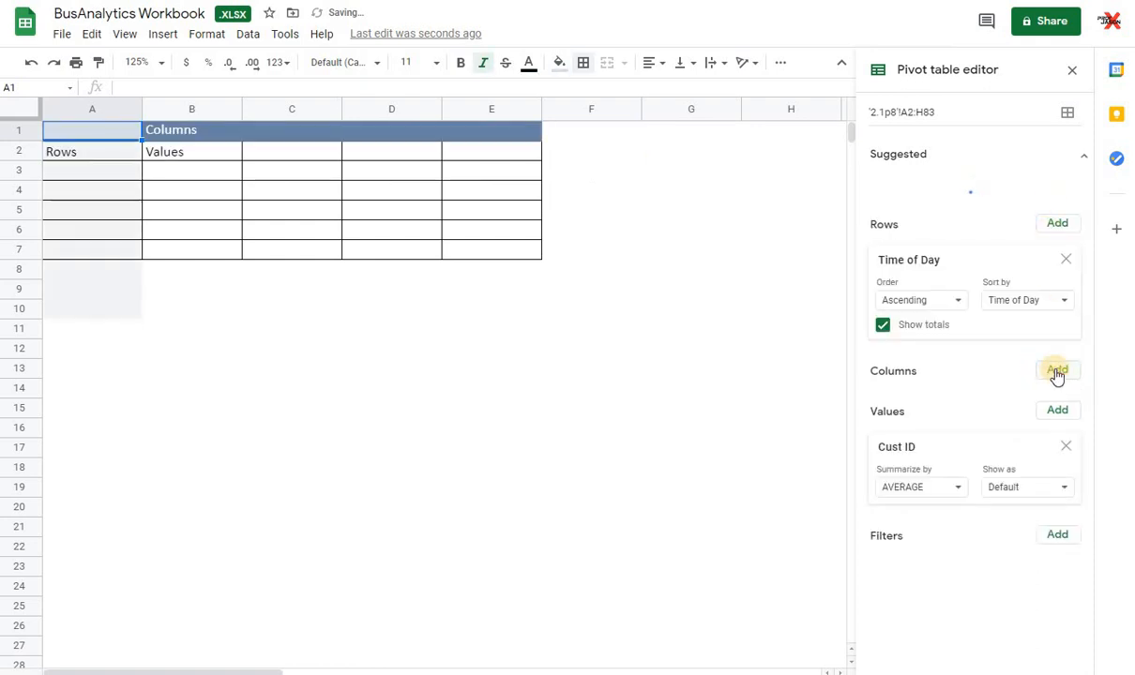
{"action": "left_click", "coordinate": [1057, 372]}
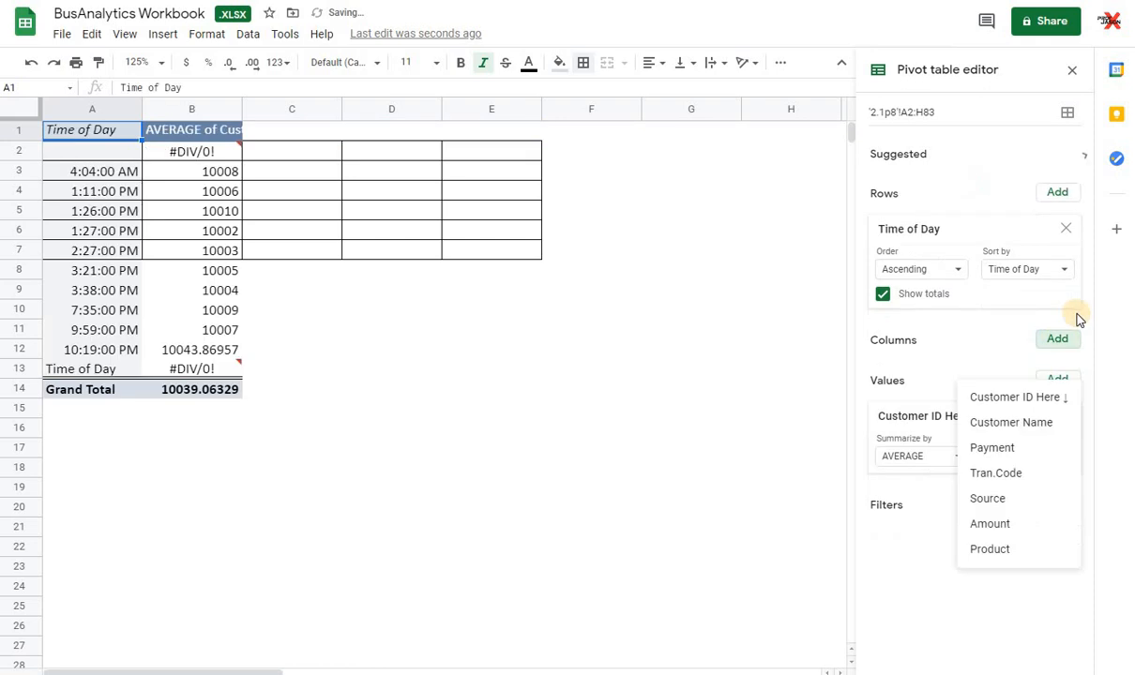
{"action": "left_click", "coordinate": [1070, 231]}
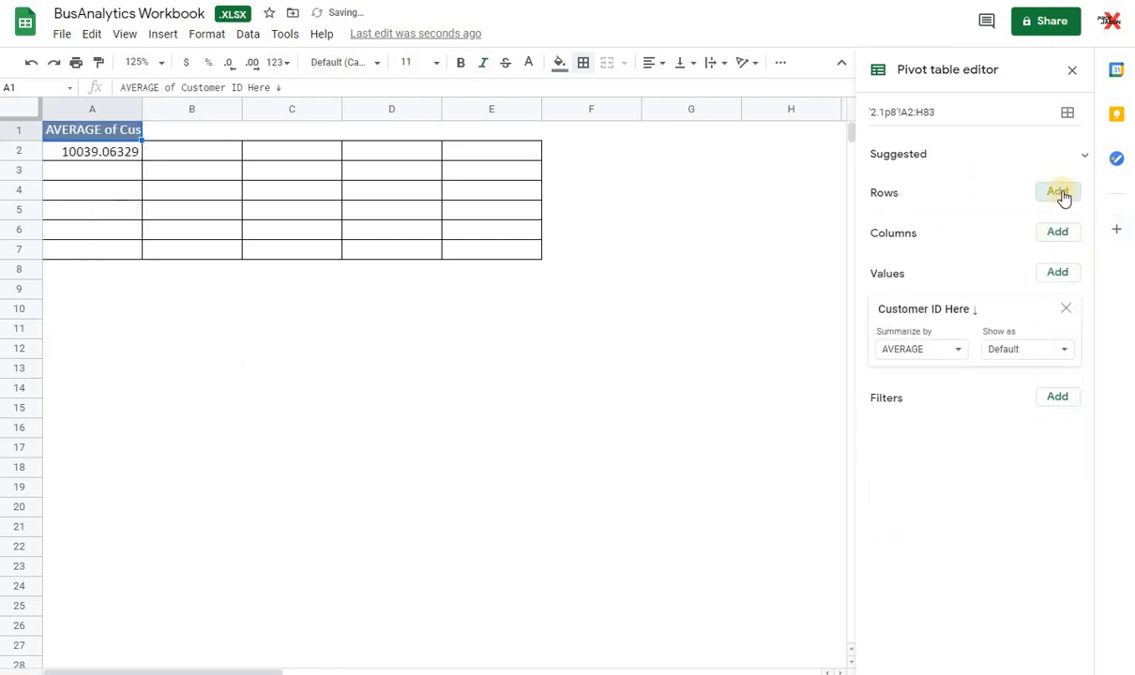
Step: Set Payment as the pivot table's row field and Product as its column field
{"action": "left_click", "coordinate": [1059, 193]}
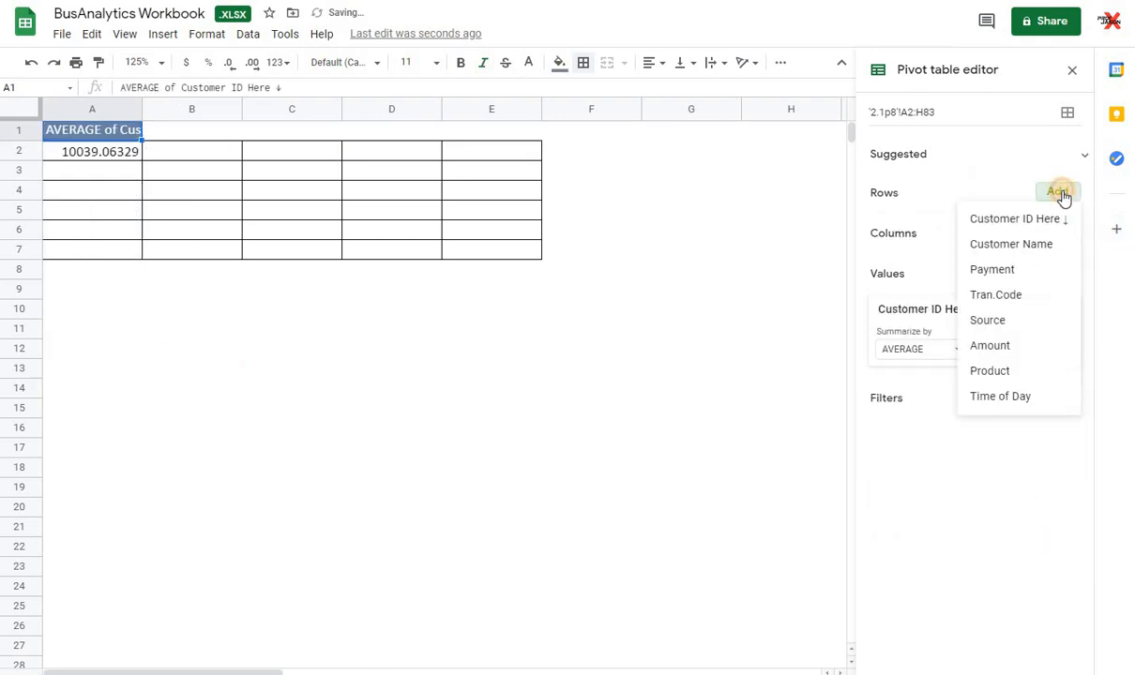
{"action": "left_click", "coordinate": [1012, 274]}
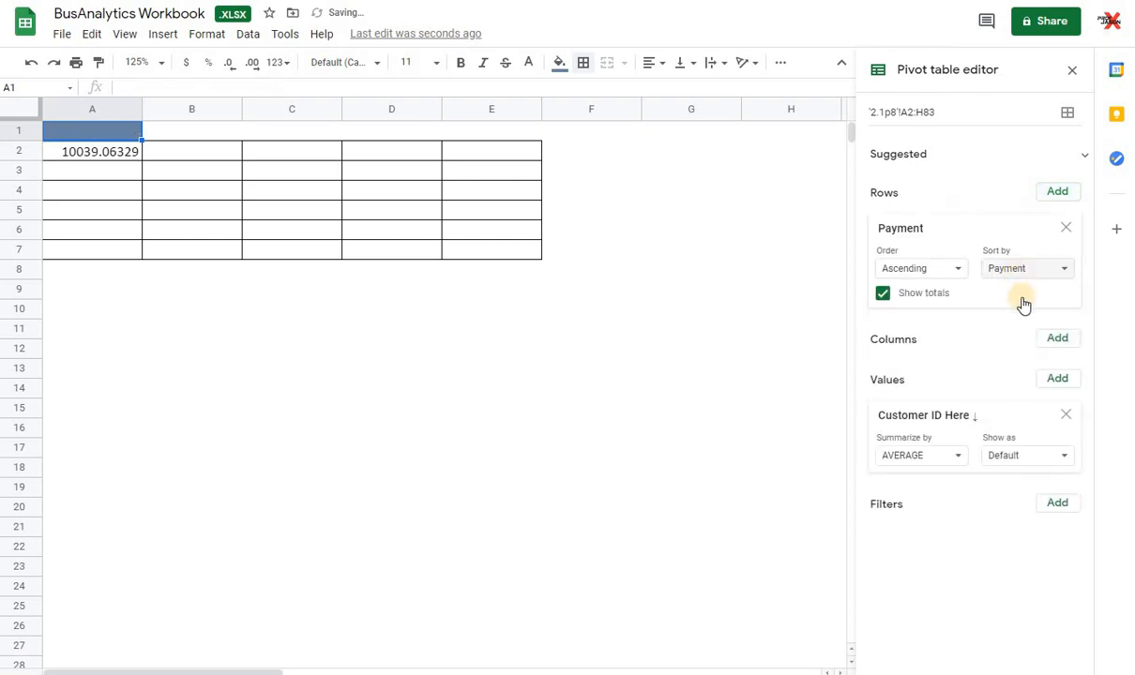
{"action": "left_click", "coordinate": [1060, 345]}
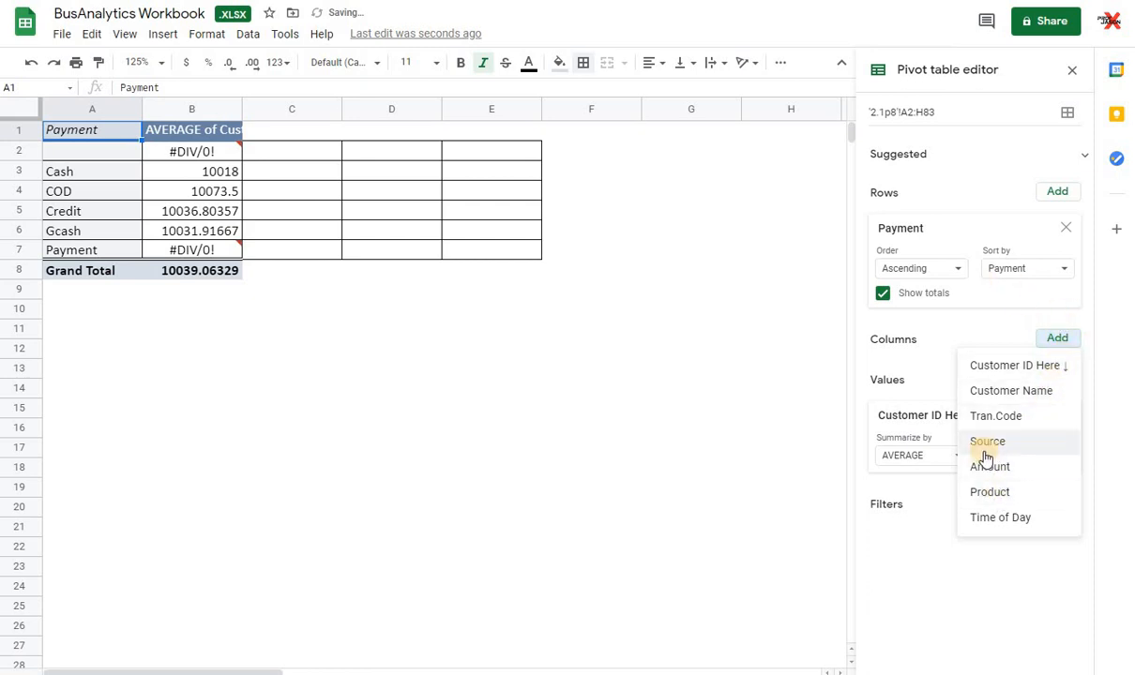
{"action": "left_click", "coordinate": [1061, 346]}
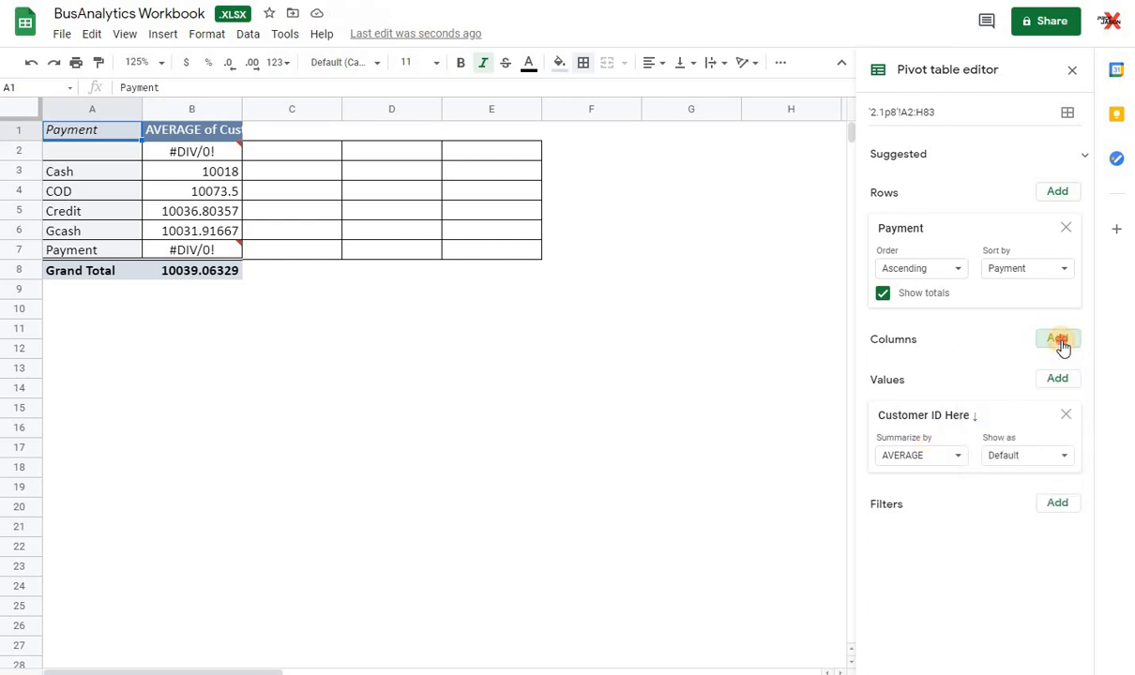
{"action": "left_click", "coordinate": [1060, 341]}
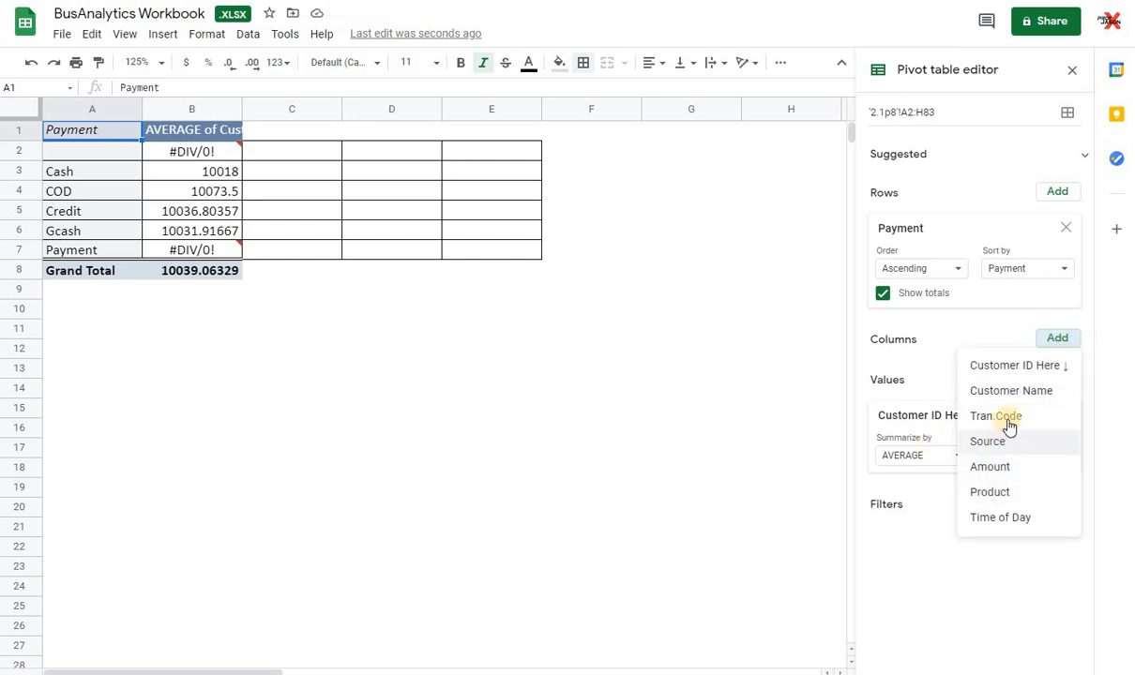
{"action": "left_click", "coordinate": [992, 492]}
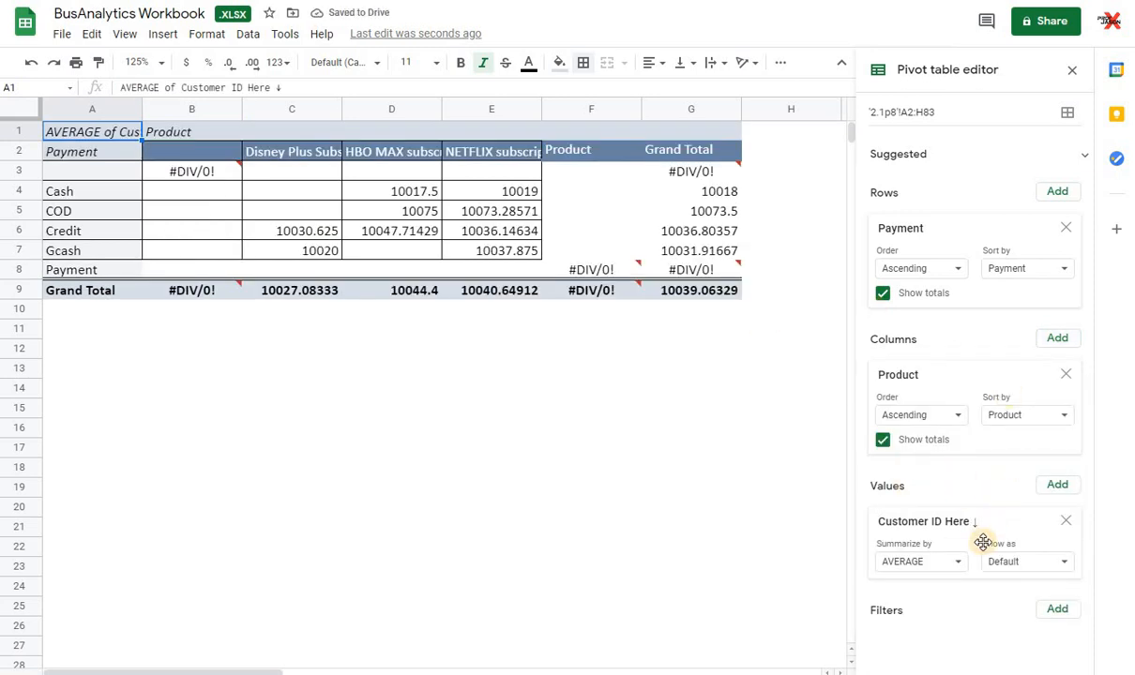
Step: Replace the Customer ID value field with Amount, summarized by SUM
{"action": "left_click", "coordinate": [1066, 522]}
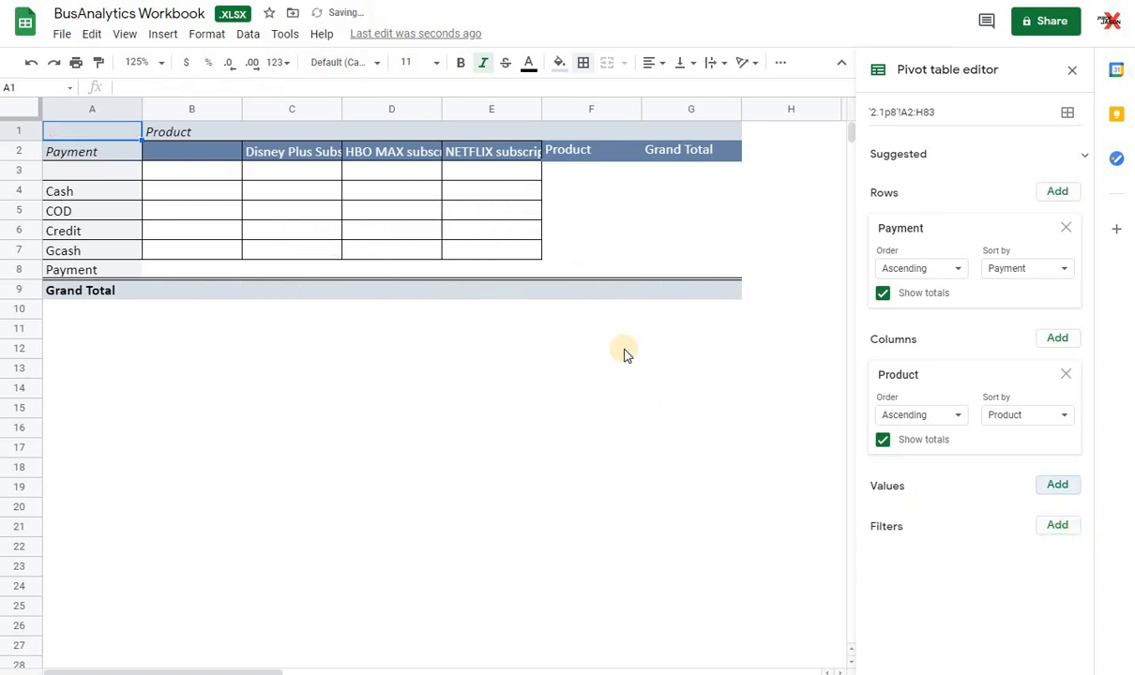
{"action": "left_click", "coordinate": [1060, 486]}
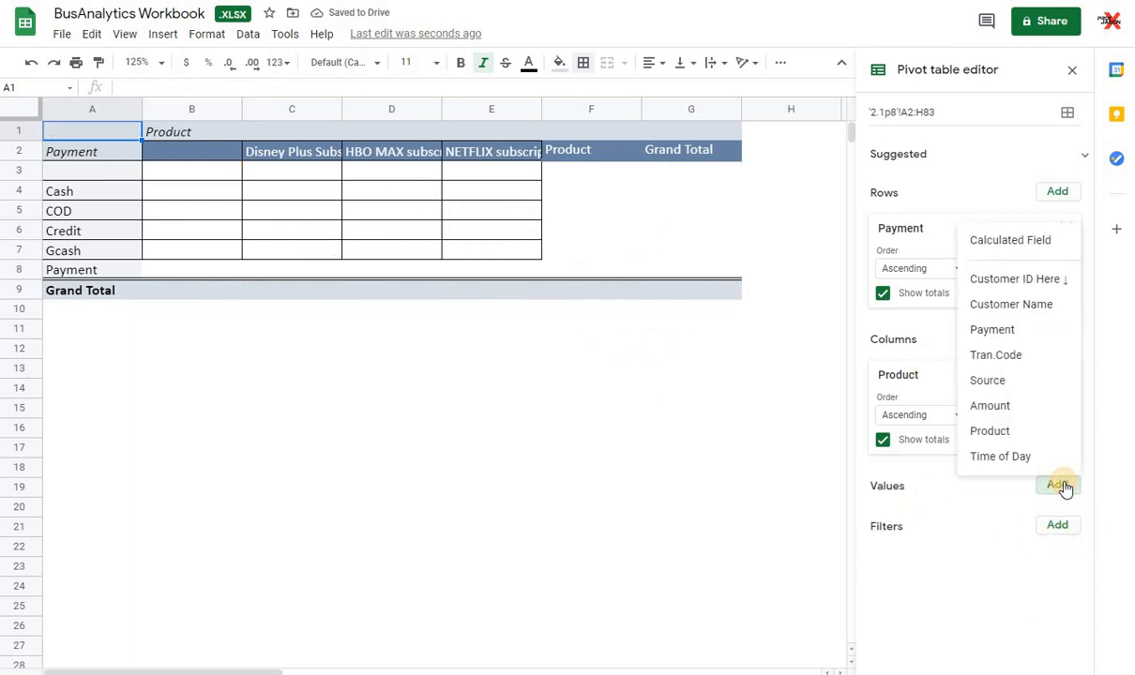
{"action": "left_click", "coordinate": [1017, 403]}
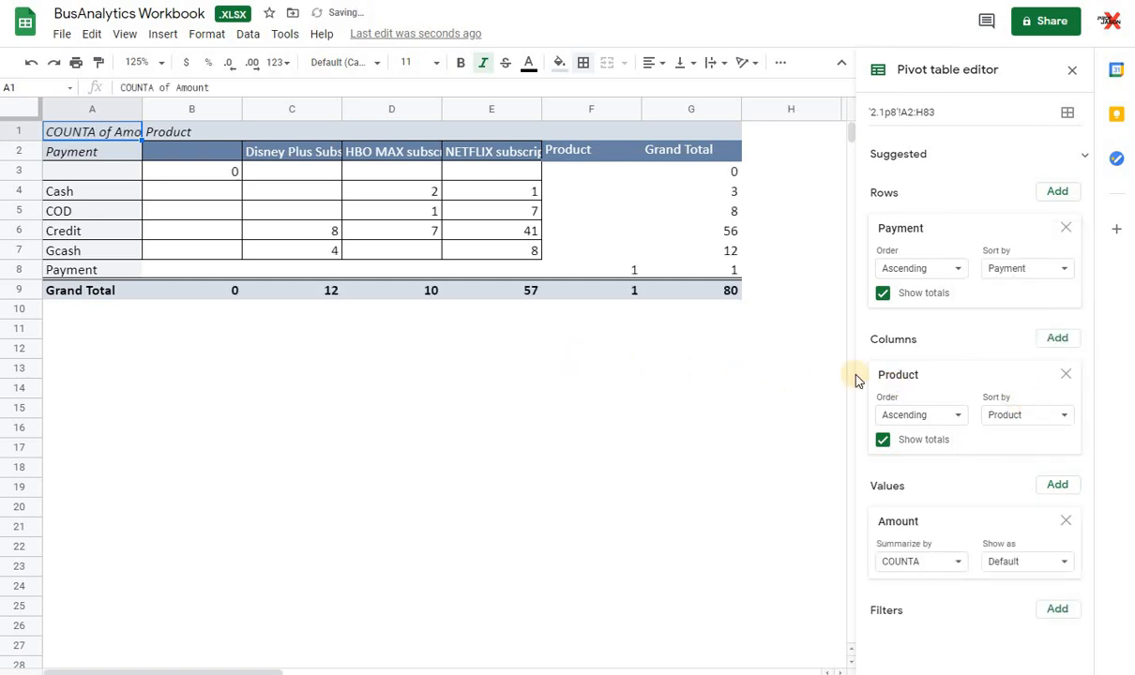
{"action": "left_click", "coordinate": [967, 567]}
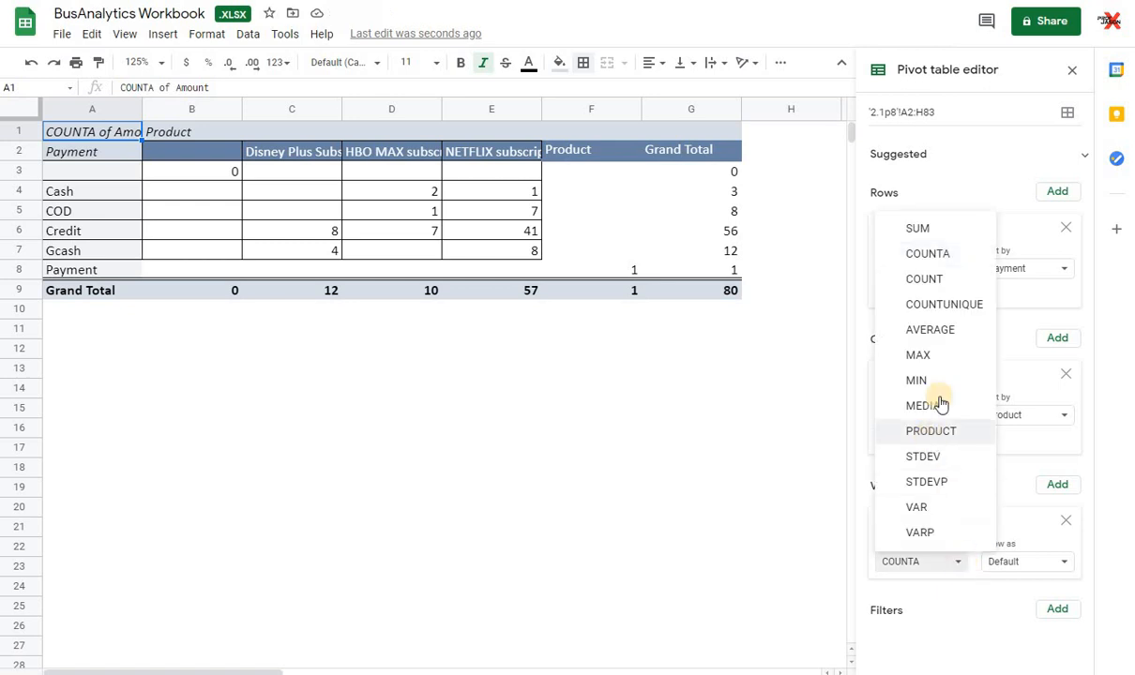
{"action": "left_click", "coordinate": [915, 228]}
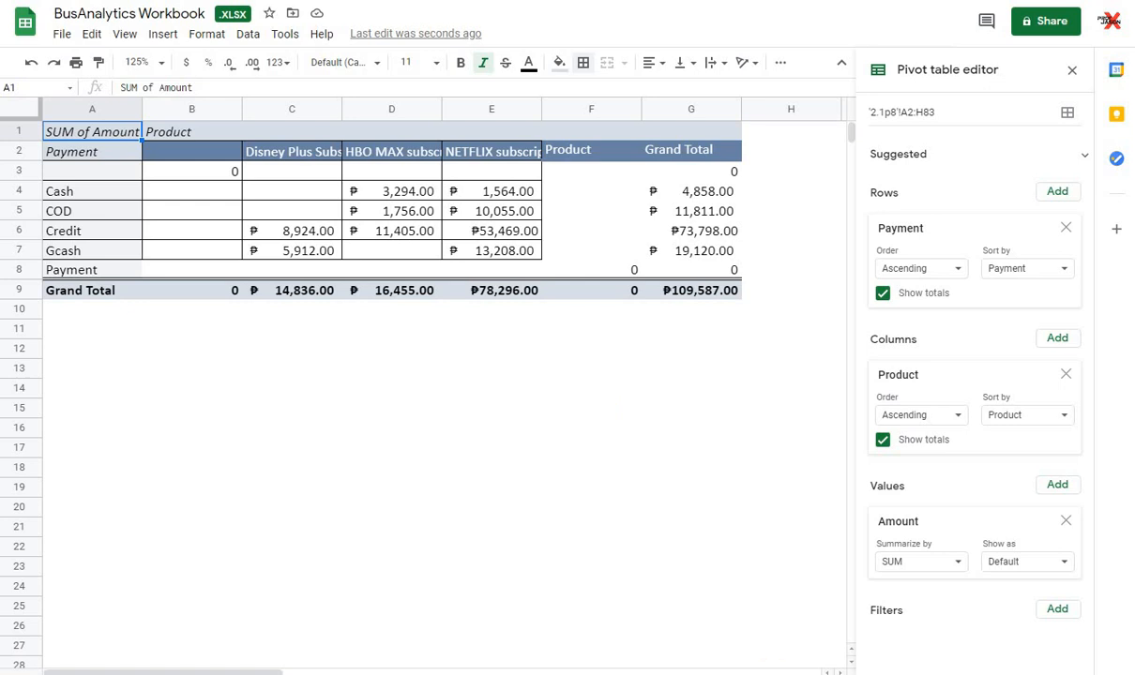
Step: Look over the source sales transactions from the start of the list and return to the pivot table
{"action": "left_click", "coordinate": [580, 673]}
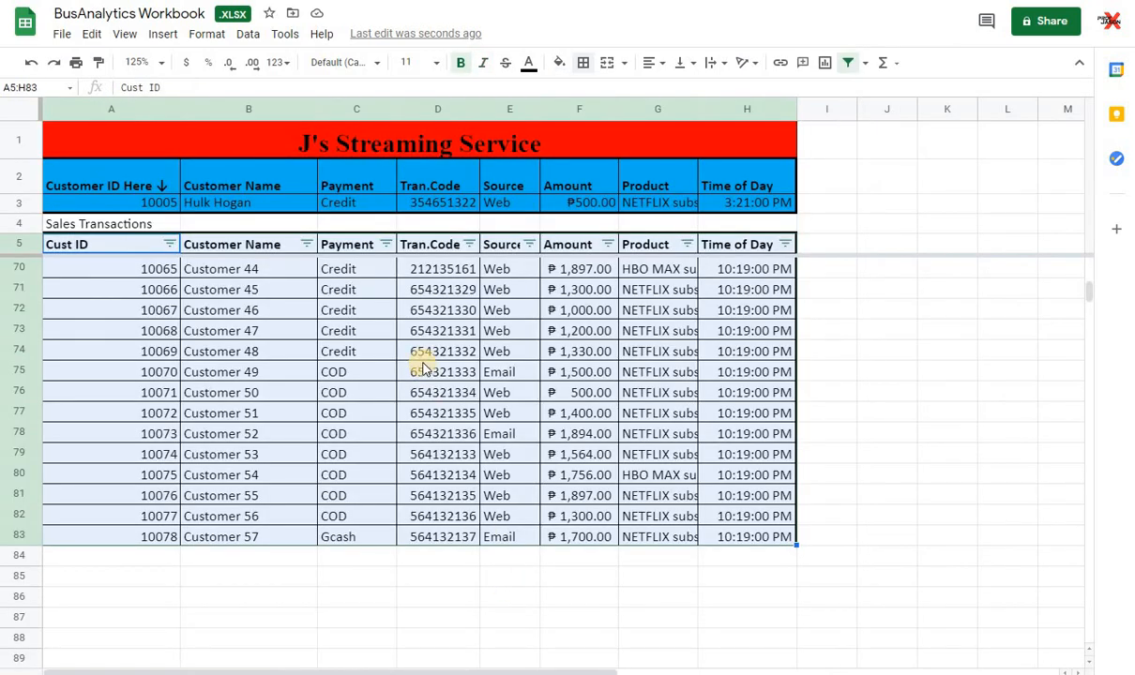
{"action": "scroll", "coordinate": [428, 366], "scroll_direction": "up", "scroll_amount": 2}
{"action": "scroll", "coordinate": [427, 366], "scroll_direction": "up", "scroll_amount": 20}
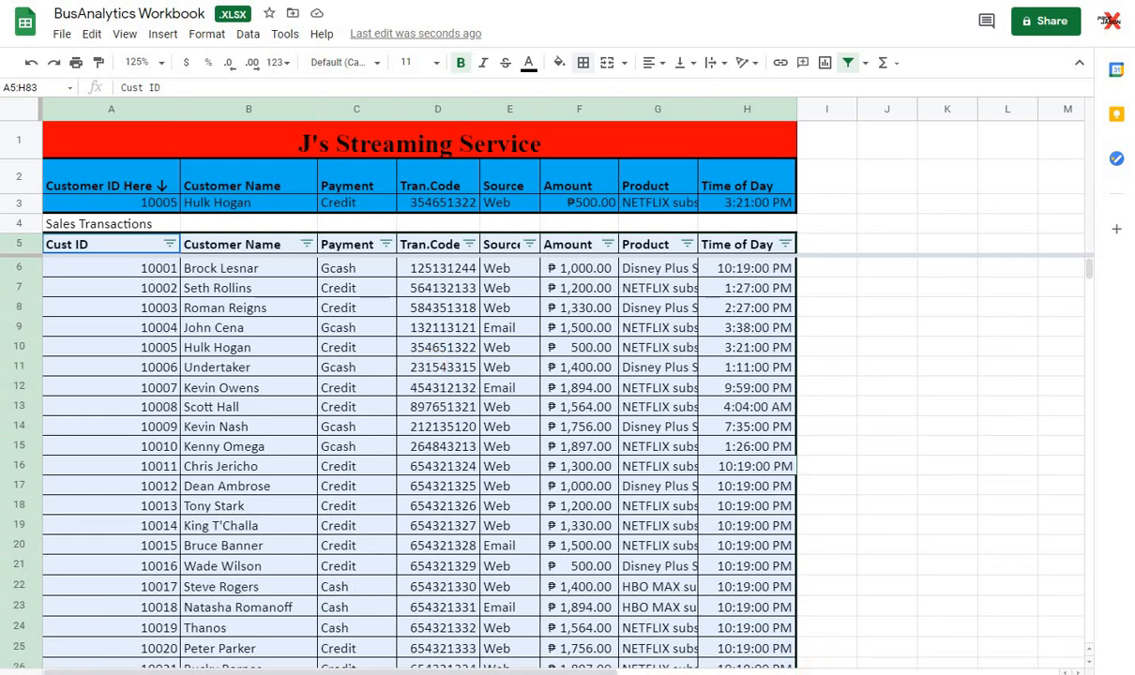
{"action": "left_click", "coordinate": [525, 674]}
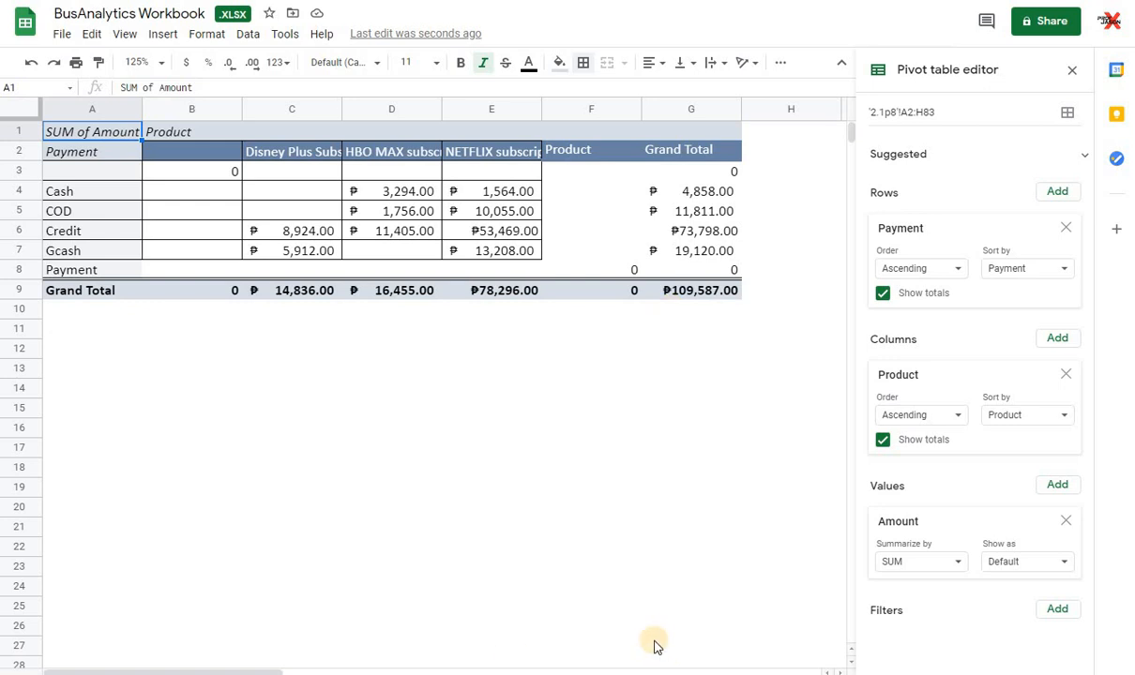
Step: Clear the amounts in F6:F18 of the sales transactions and check the pivot table's totals
{"action": "left_click", "coordinate": [559, 674]}
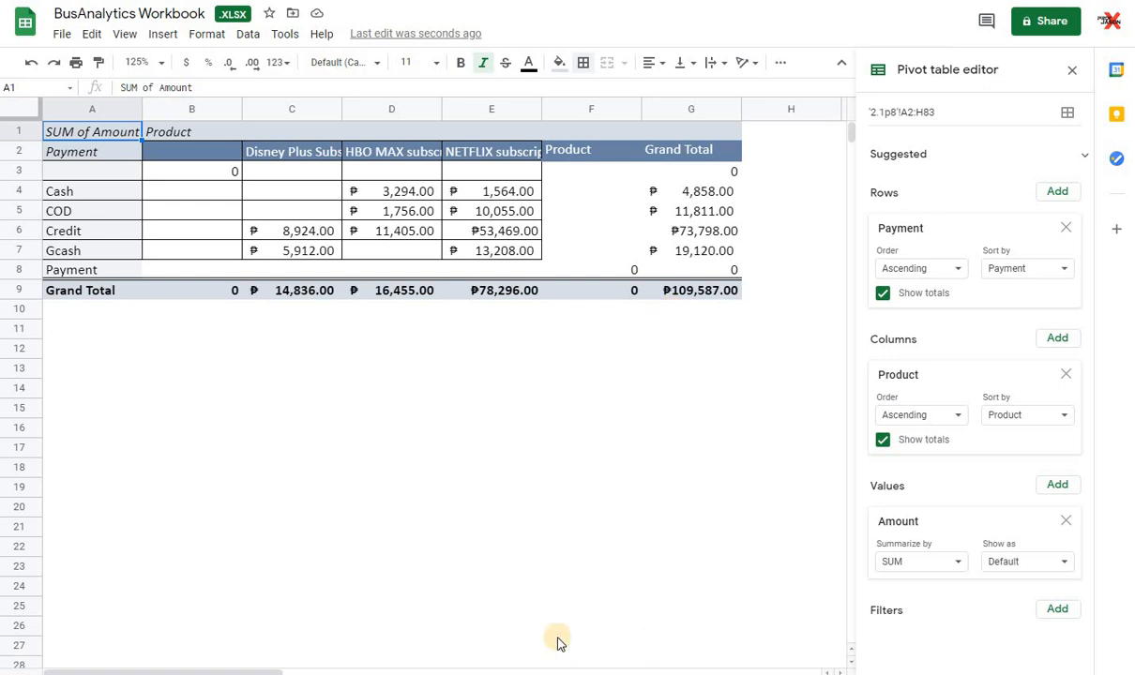
{"action": "left_click", "coordinate": [579, 269]}
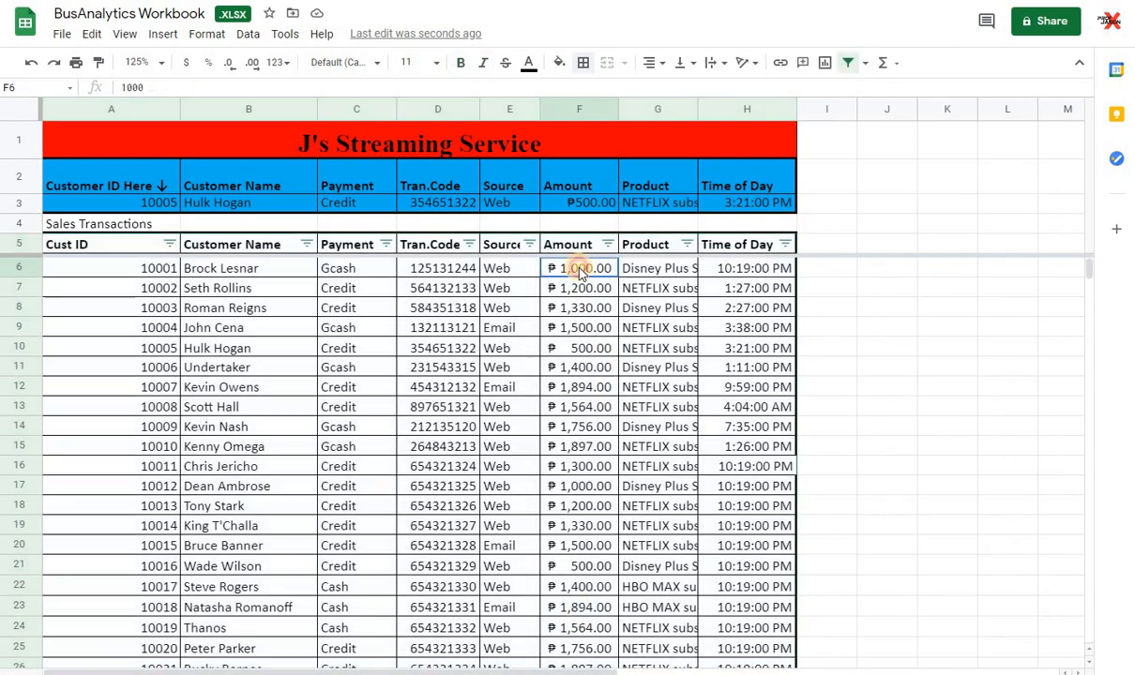
{"action": "left_click_drag", "start_coordinate": [578, 270], "coordinate": [579, 513]}
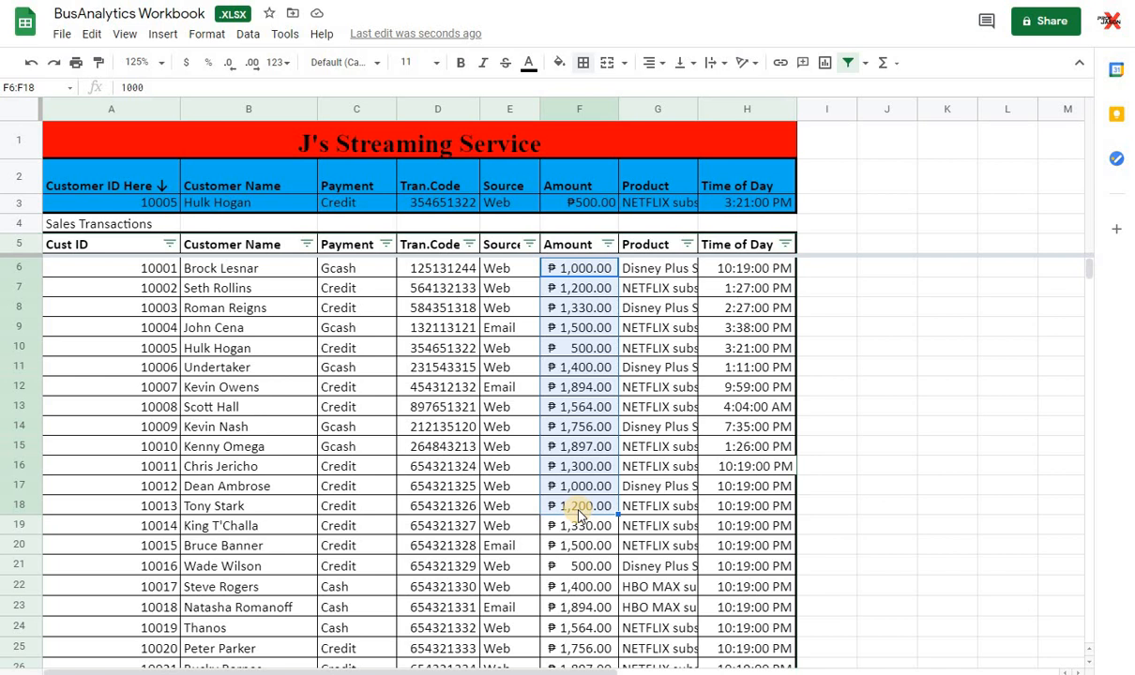
{"action": "key", "text": "Delete"}
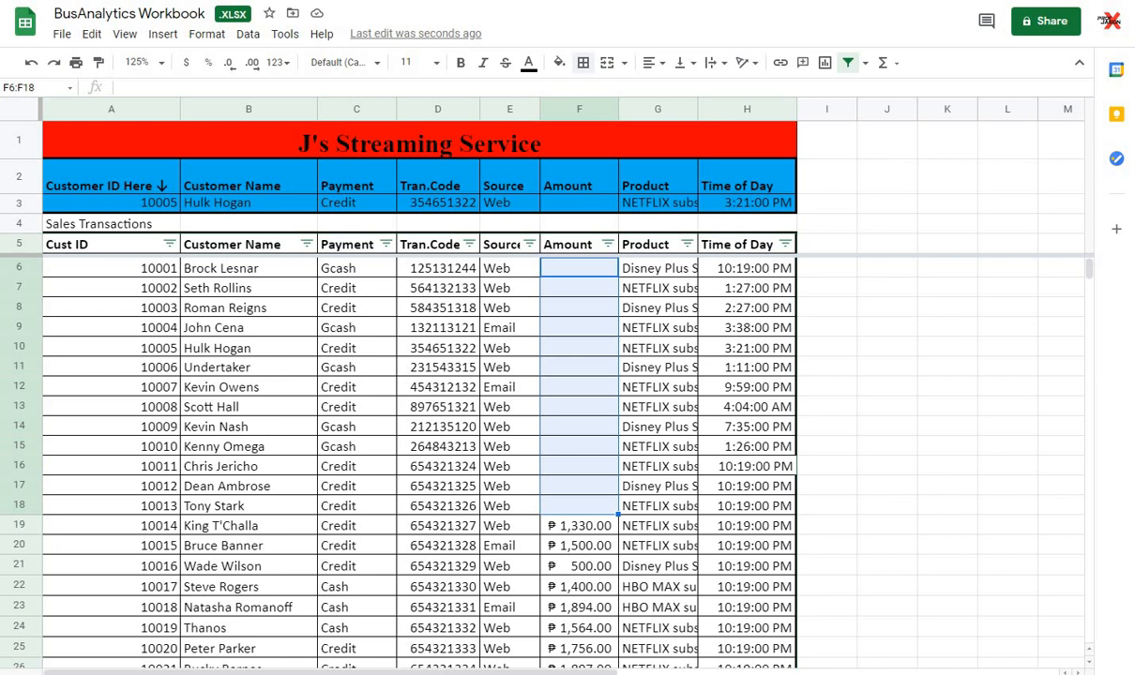
{"action": "key", "text": "ctrl+shift+Page_Down"}
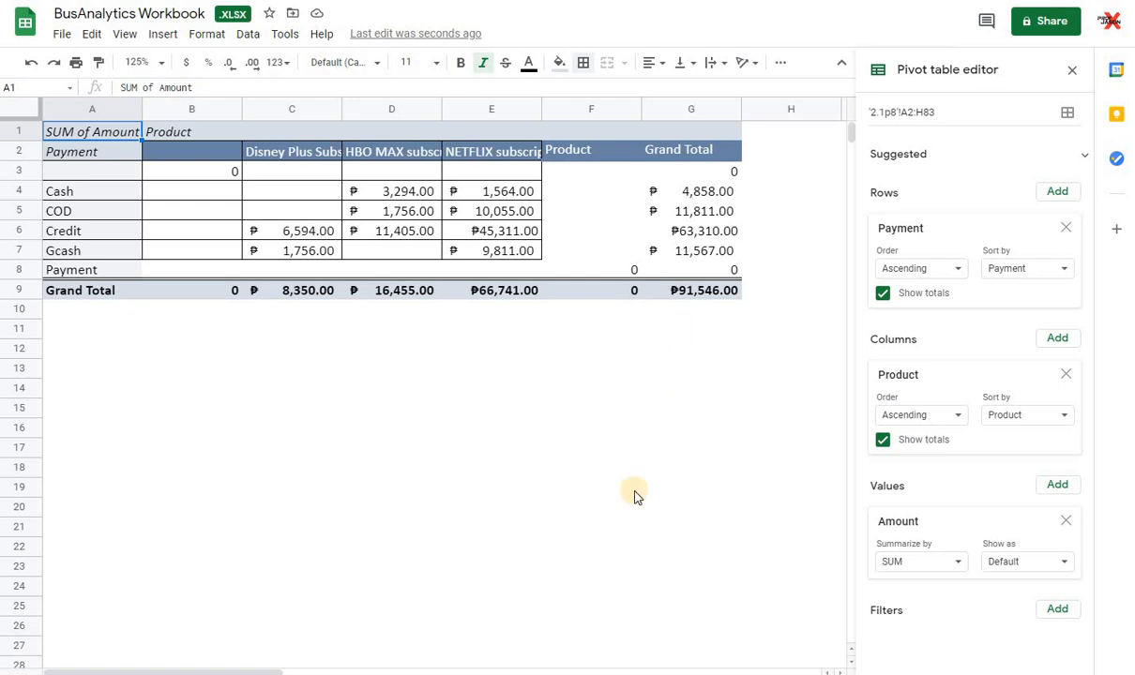
Step: Restore the cleared amounts in F6:F18 of the sales transactions and check the pivot table again
{"action": "left_click", "coordinate": [614, 672]}
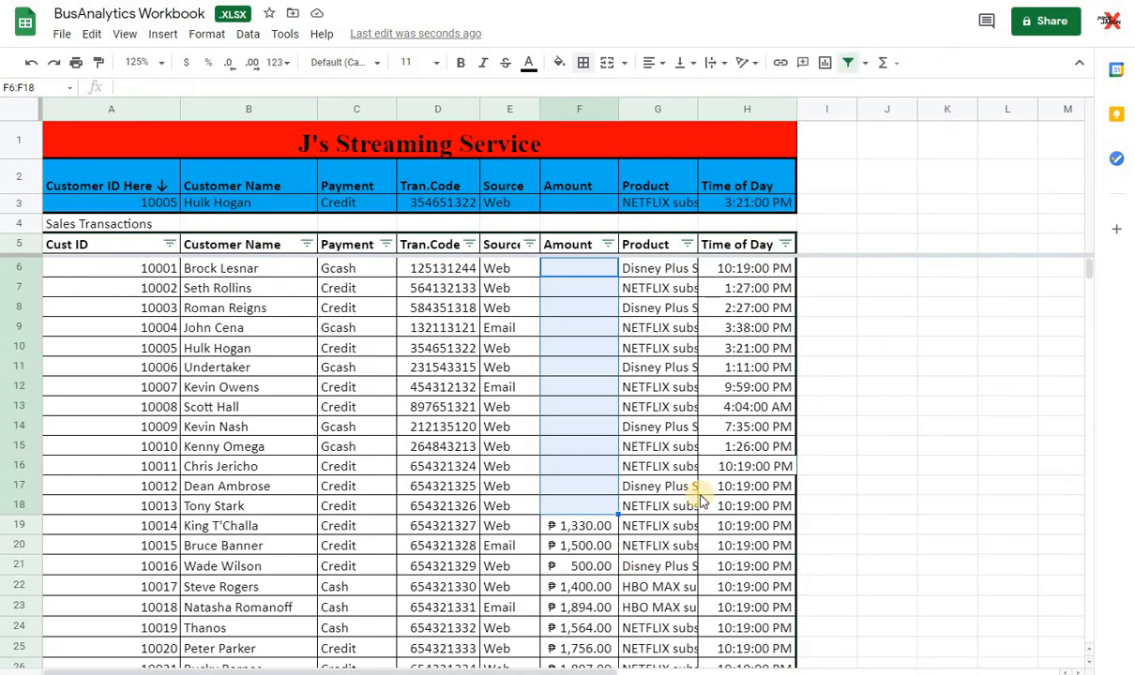
{"action": "key", "text": "ctrl+v"}
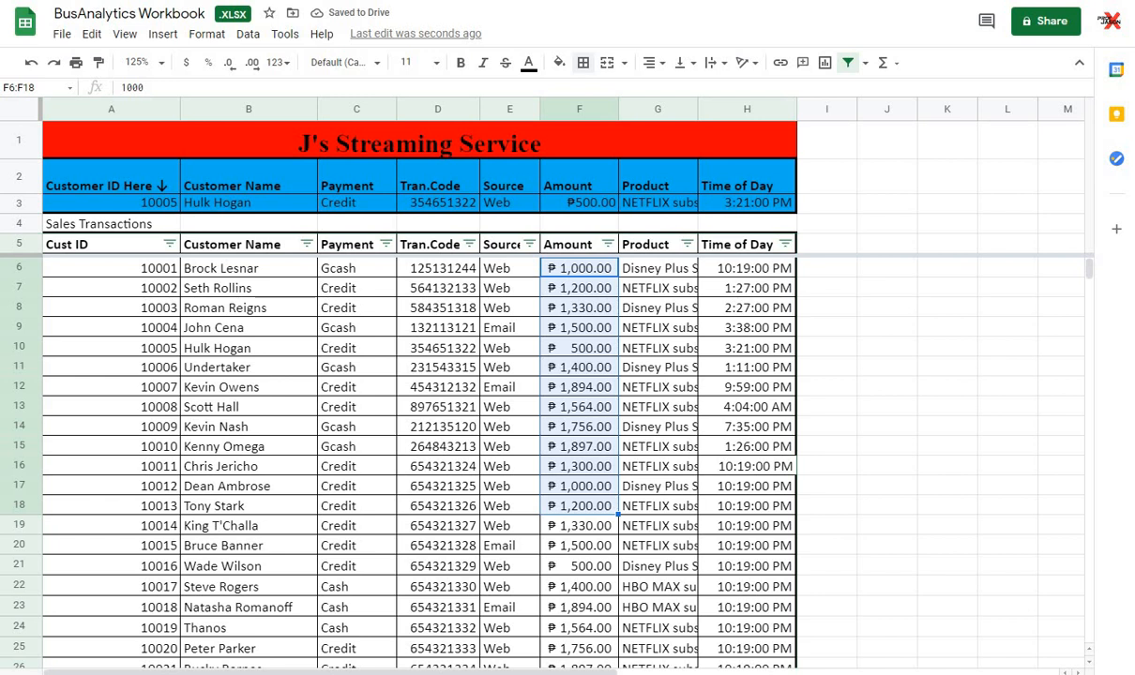
{"action": "left_click", "coordinate": [606, 673]}
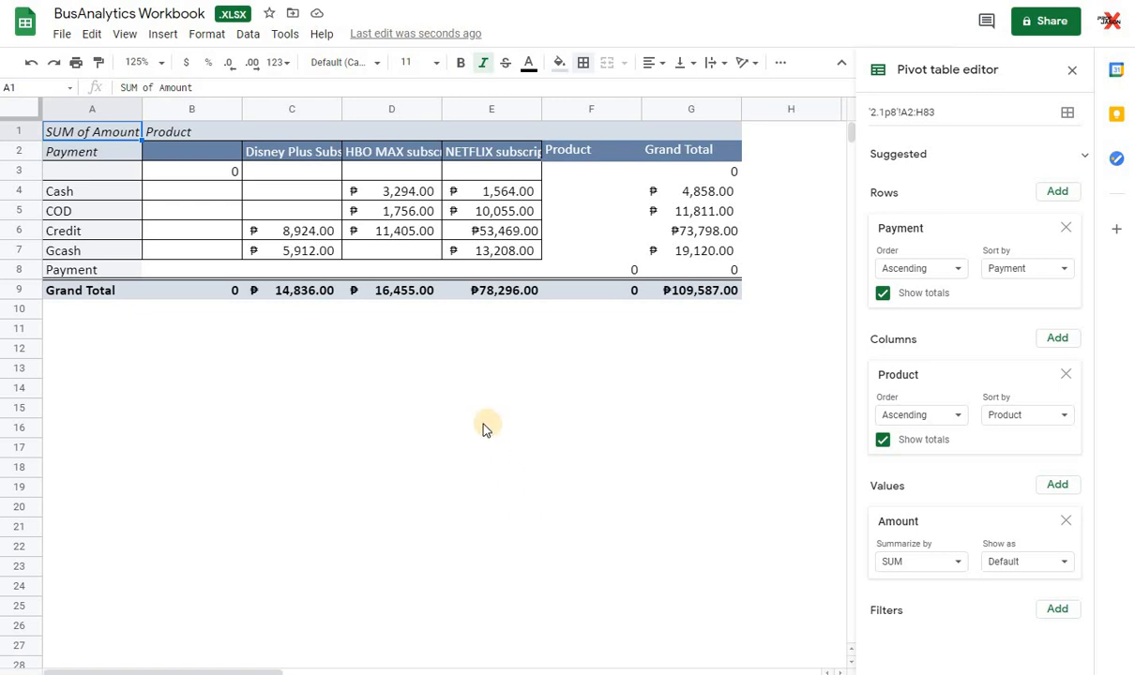
Step: Filter the sales transactions' Payment column to show only COD entries
{"action": "left_click", "coordinate": [605, 673]}
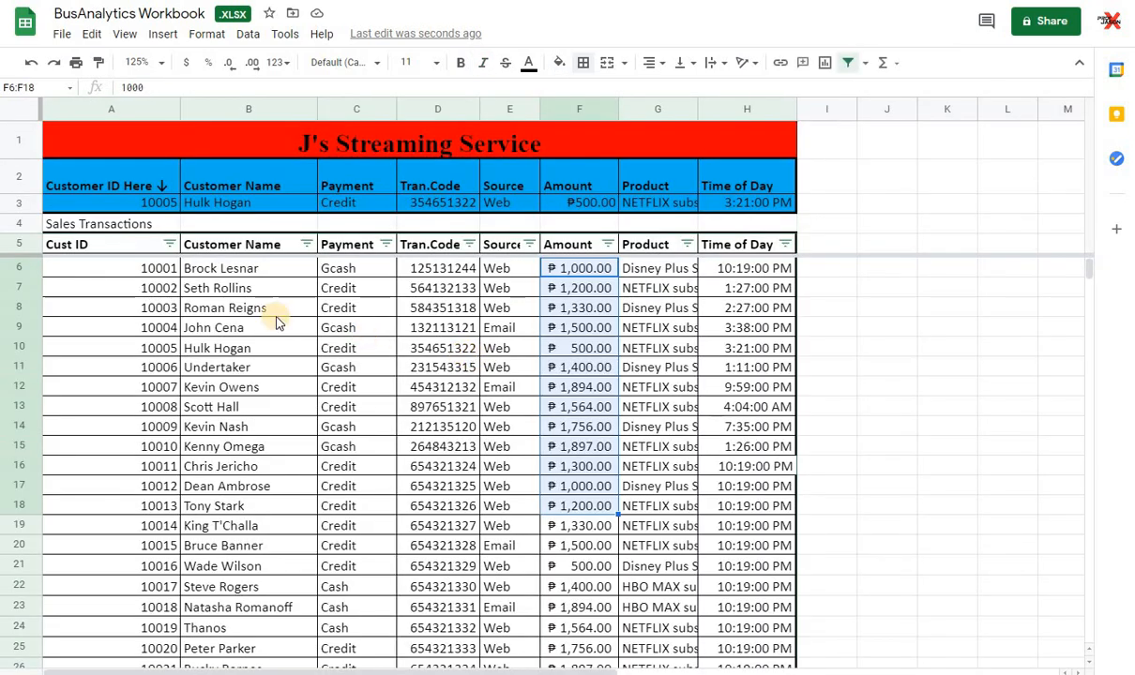
{"action": "left_click", "coordinate": [386, 244]}
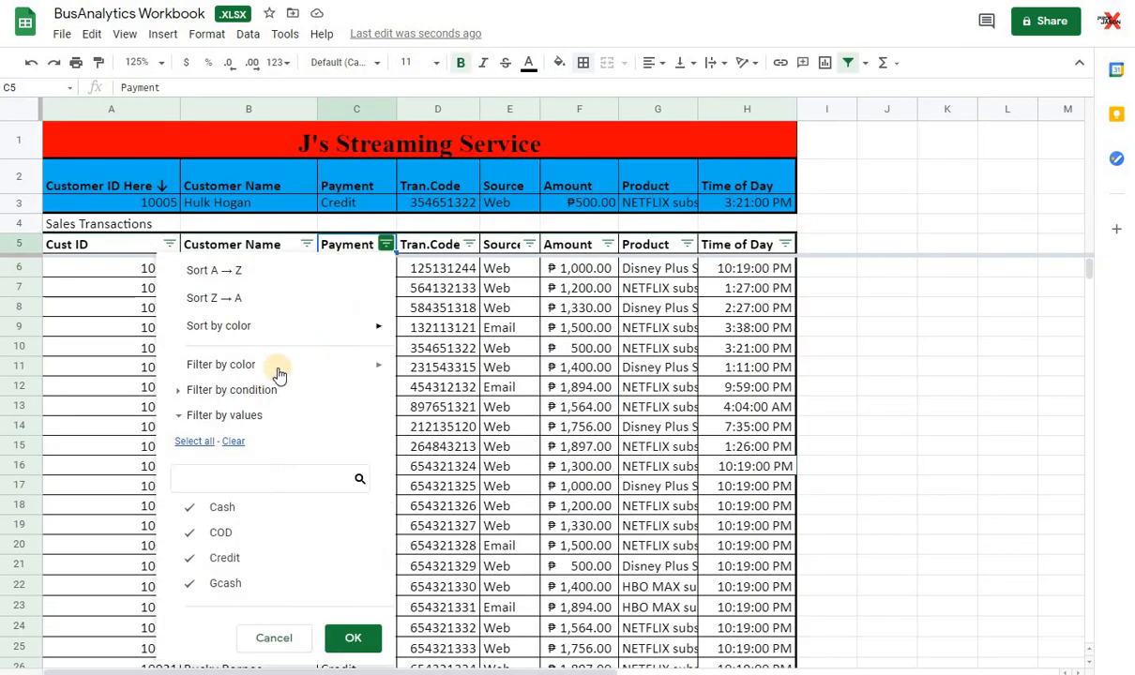
{"action": "left_click", "coordinate": [223, 506]}
{"action": "left_click", "coordinate": [224, 558]}
{"action": "left_click", "coordinate": [225, 583]}
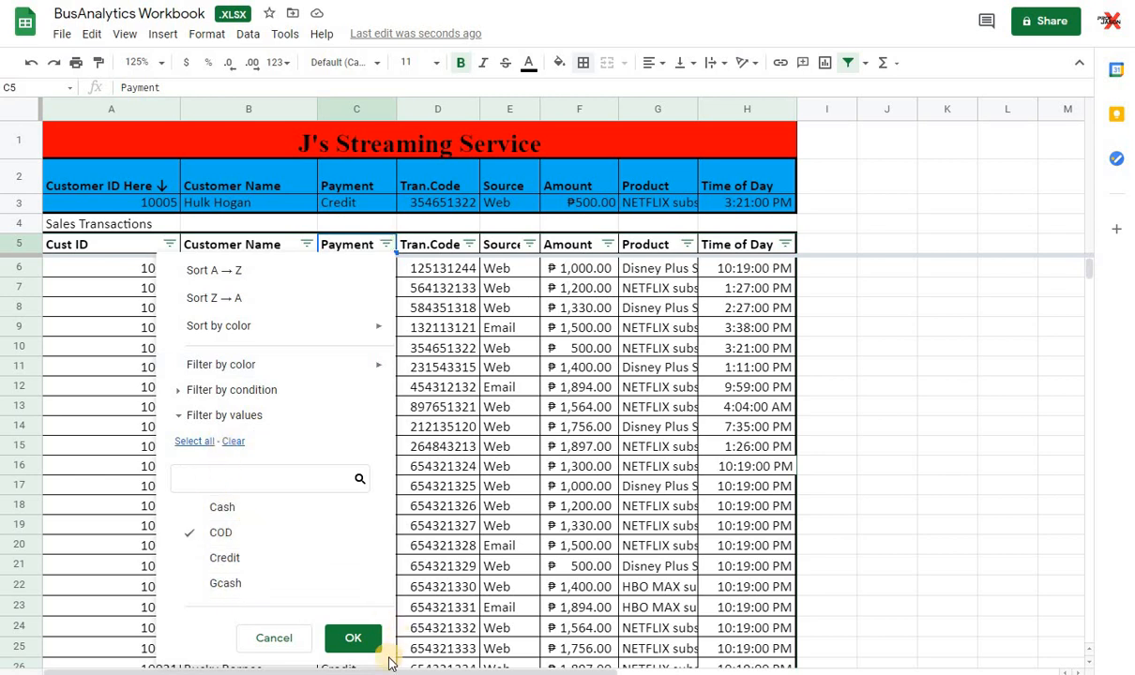
{"action": "left_click", "coordinate": [364, 640]}
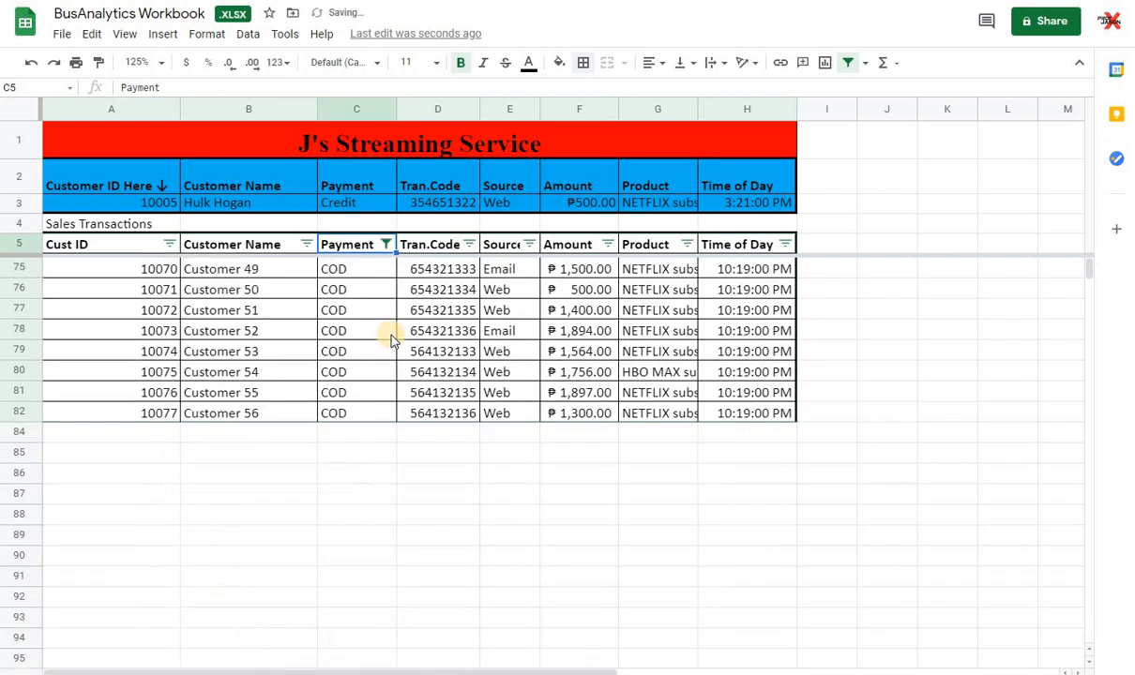
Step: Change the filtered payment entries in C75:C82 to Cash and check the pivot table
{"action": "left_click", "coordinate": [343, 269]}
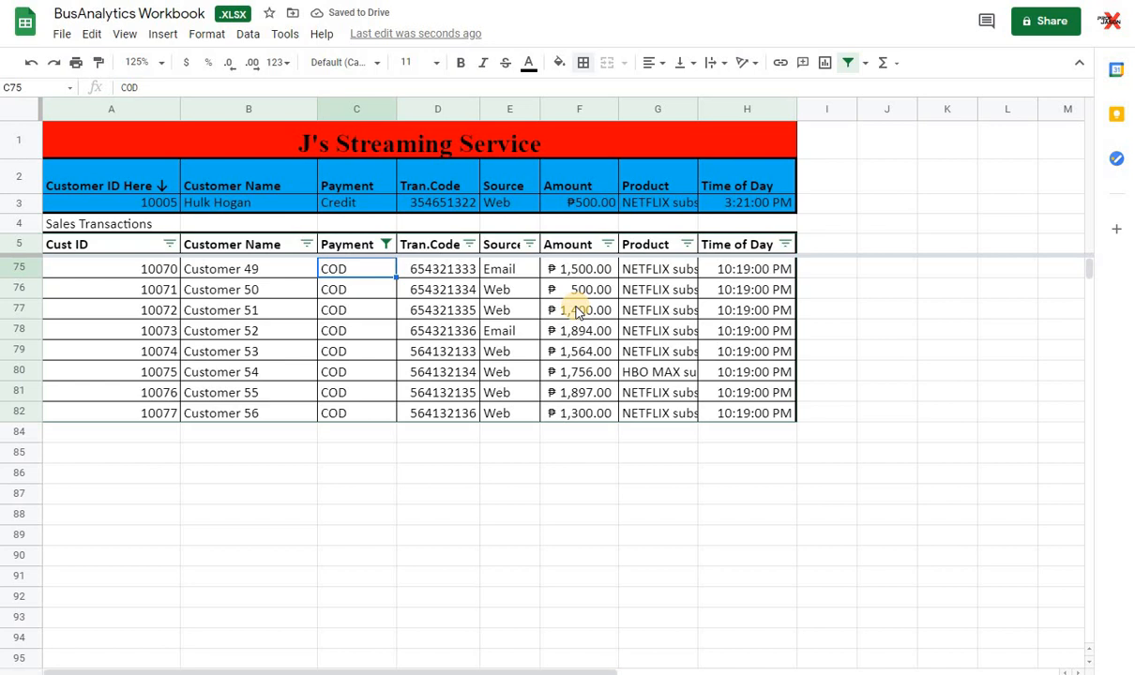
{"action": "type", "text": "Cash"}
{"action": "key", "text": "Return"}
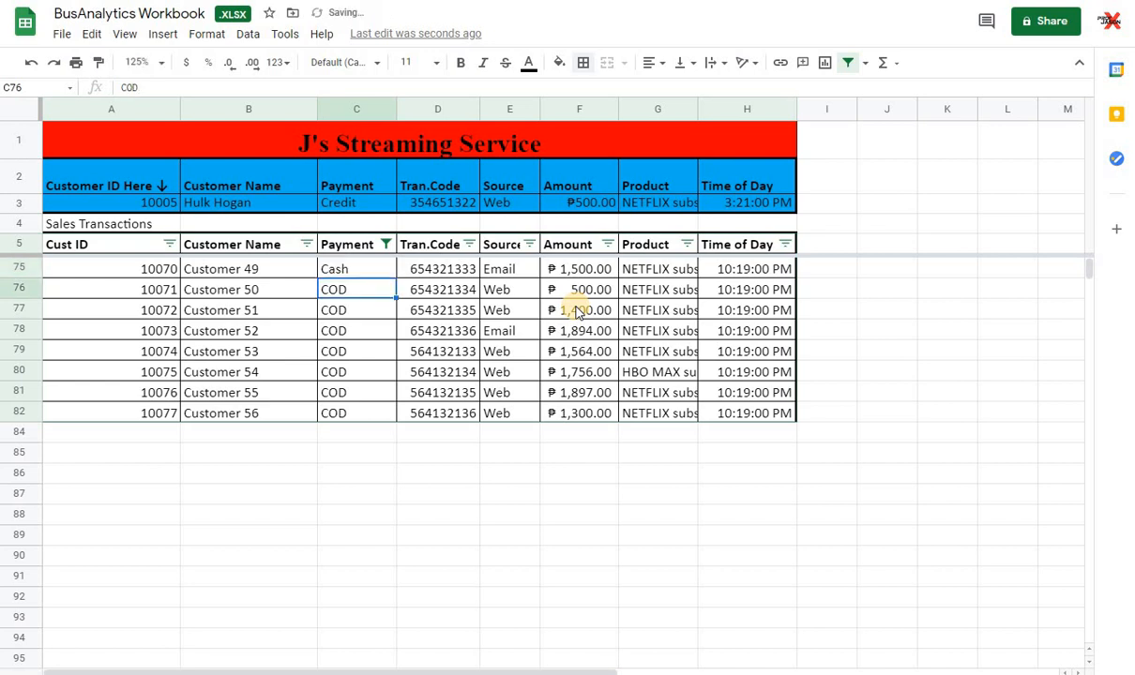
{"action": "key", "text": "Up"}
{"action": "key", "text": "shift+Down"}
{"action": "key", "text": "shift+Down"}
{"action": "key", "text": "shift+Down"}
{"action": "key", "text": "shift+Down"}
{"action": "key", "text": "shift+Down"}
{"action": "key", "text": "shift+Down"}
{"action": "key", "text": "shift+Down"}
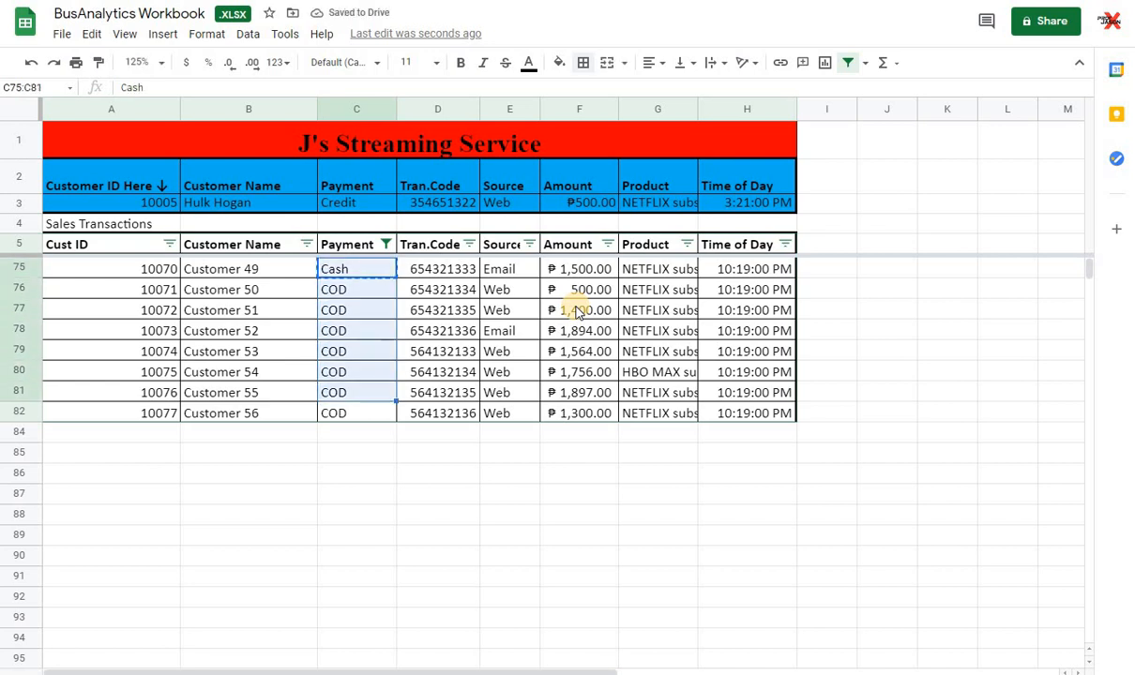
{"action": "type", "text": "Cash Cash Cash Cash Cash Cash Cash Cash"}
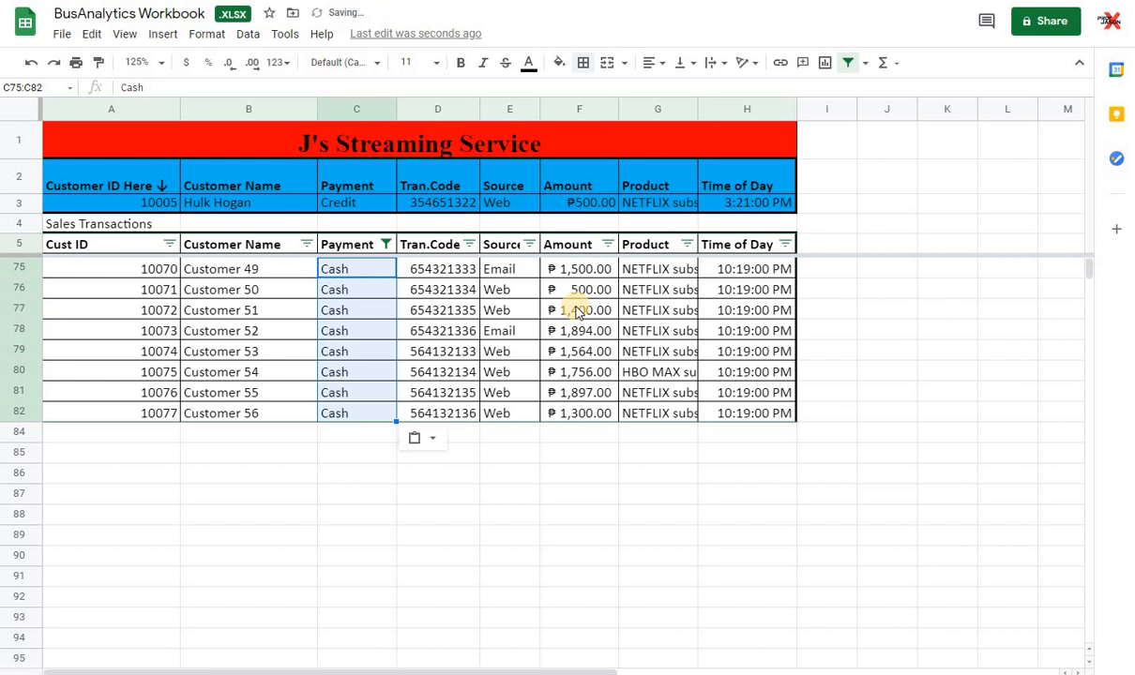
{"action": "key", "text": "Return"}
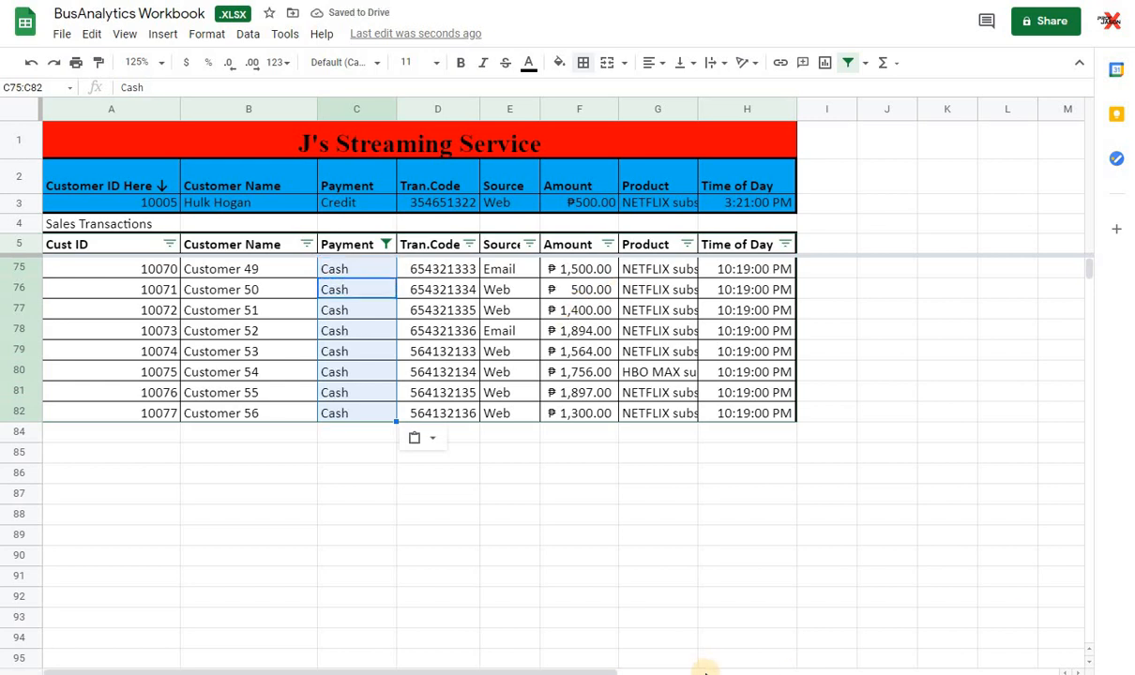
{"action": "left_click", "coordinate": [705, 672]}
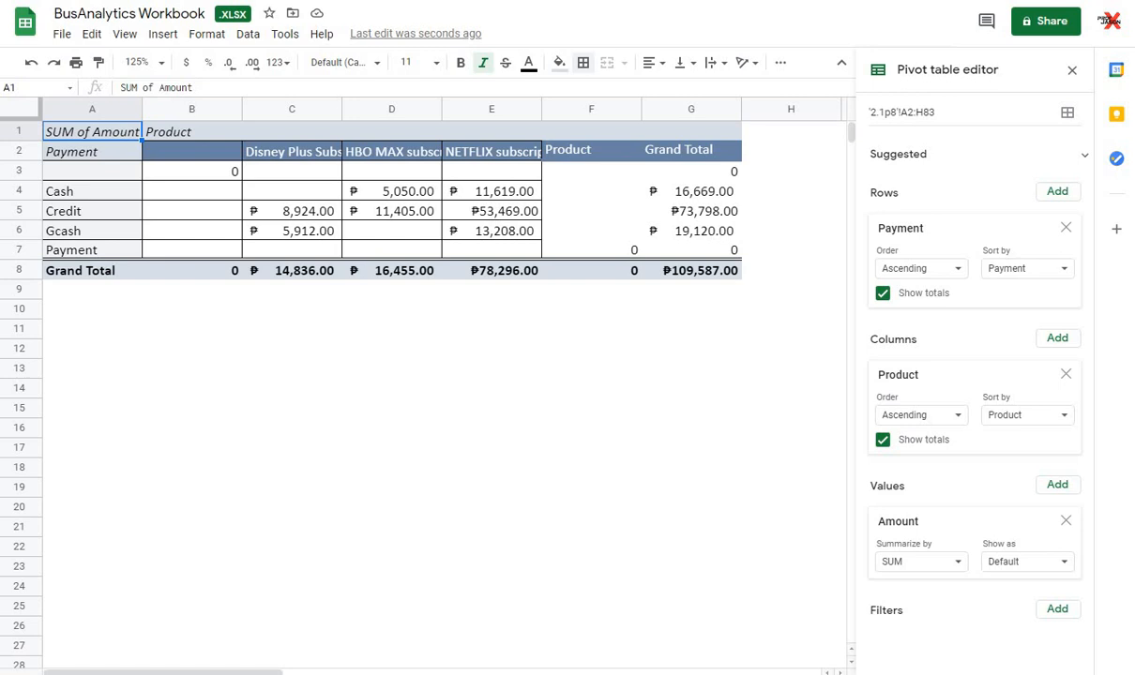
Step: Undo the payment changes in C75:C82 of the sales transactions so the entries are COD again
{"action": "left_click", "coordinate": [375, 398]}
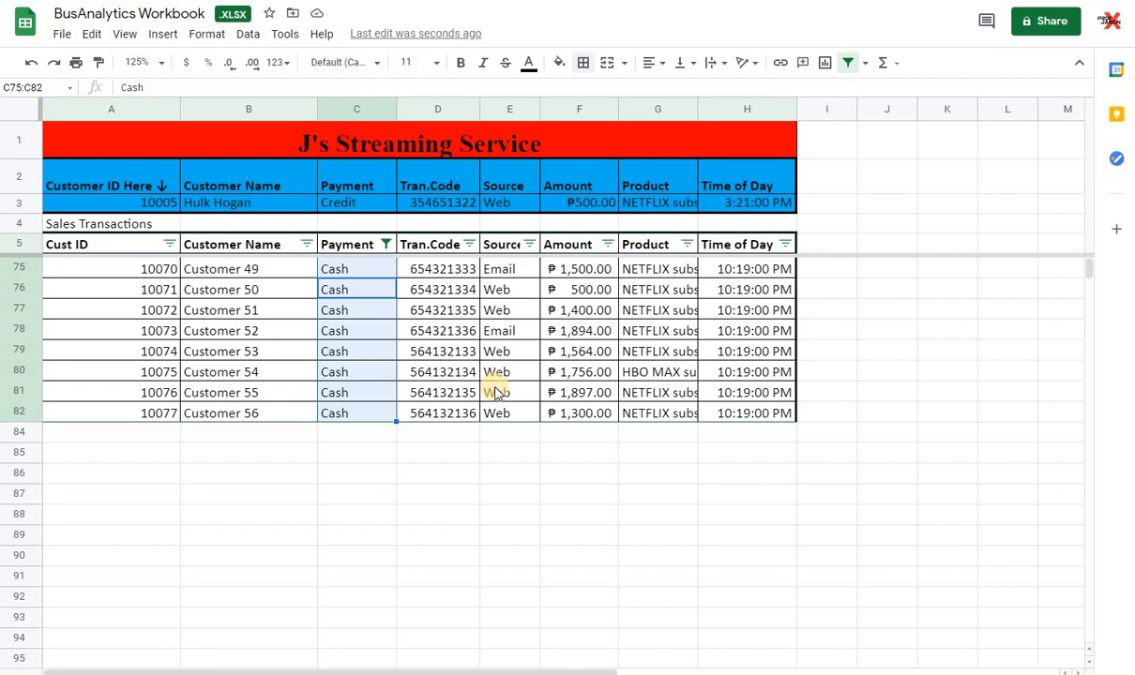
{"action": "key", "text": "ctrl+z"}
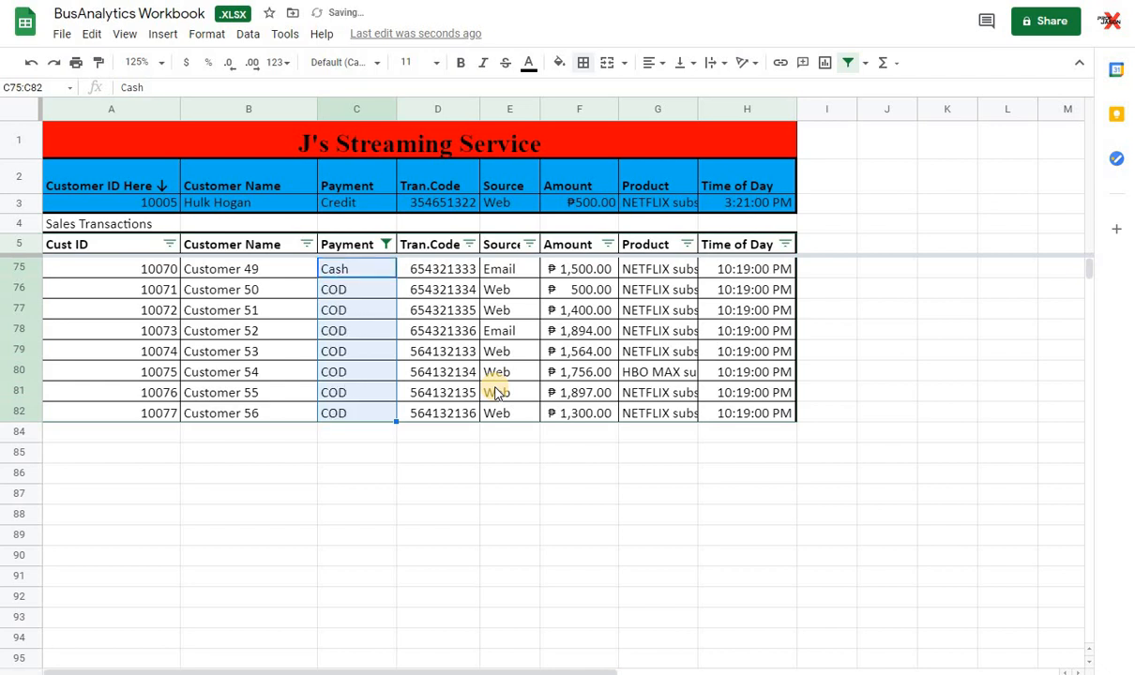
{"action": "key", "text": "ctrl+z"}
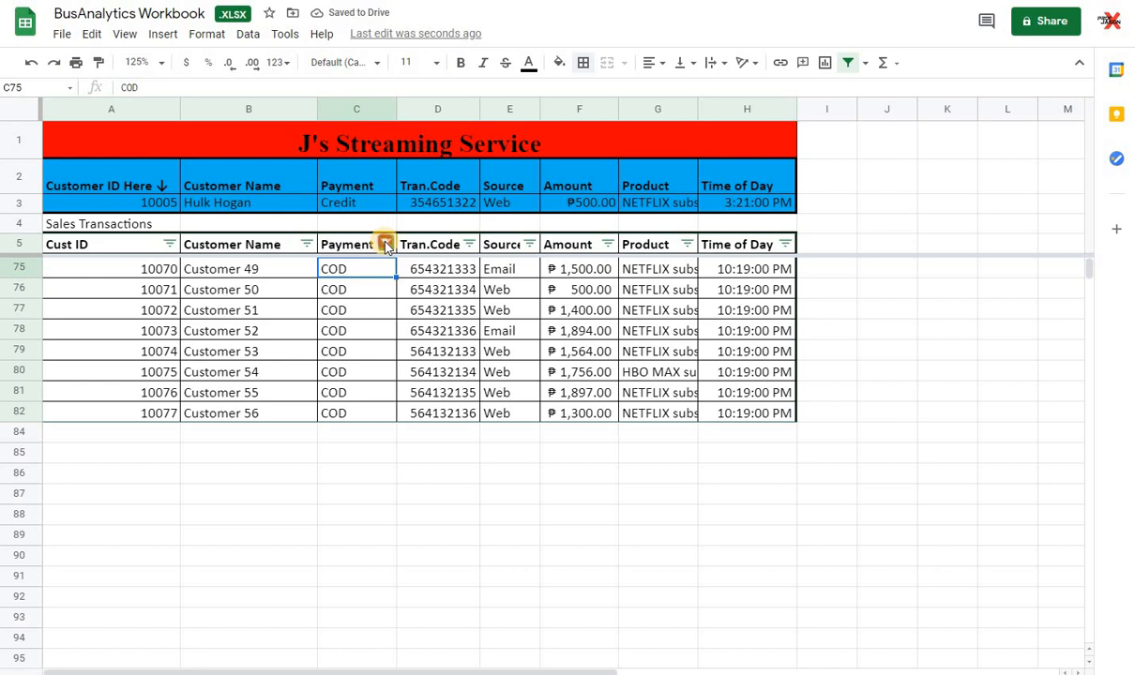
Step: Reset the sales transactions' Payment filter to include all payment values
{"action": "left_click", "coordinate": [385, 244]}
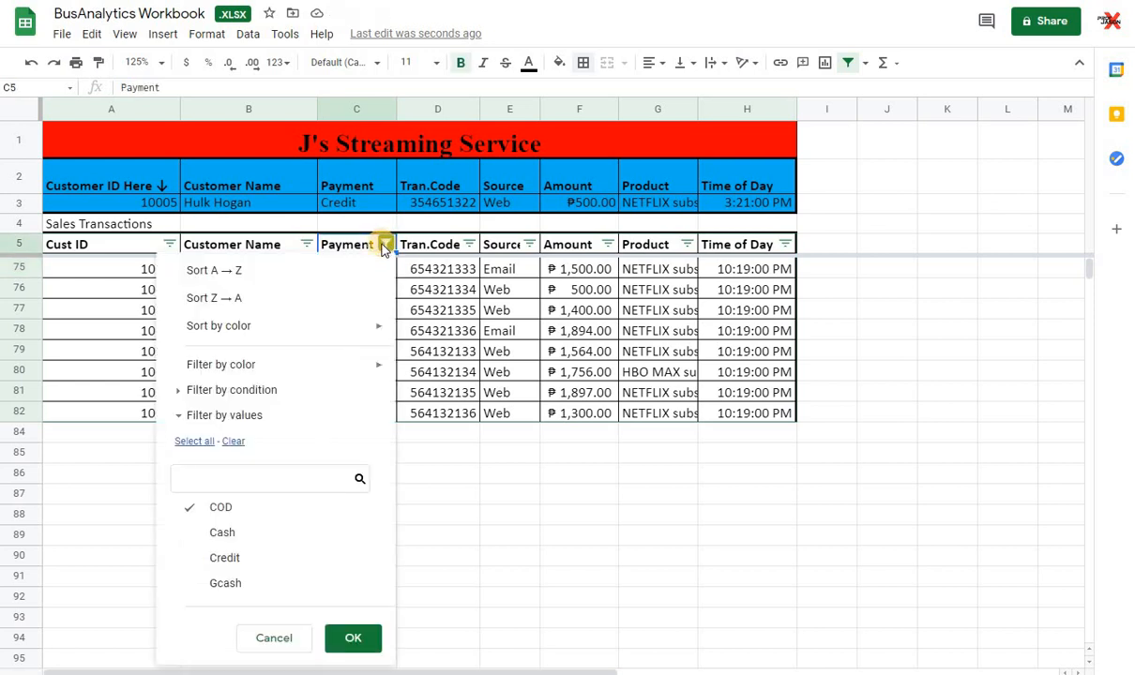
{"action": "left_click", "coordinate": [191, 442]}
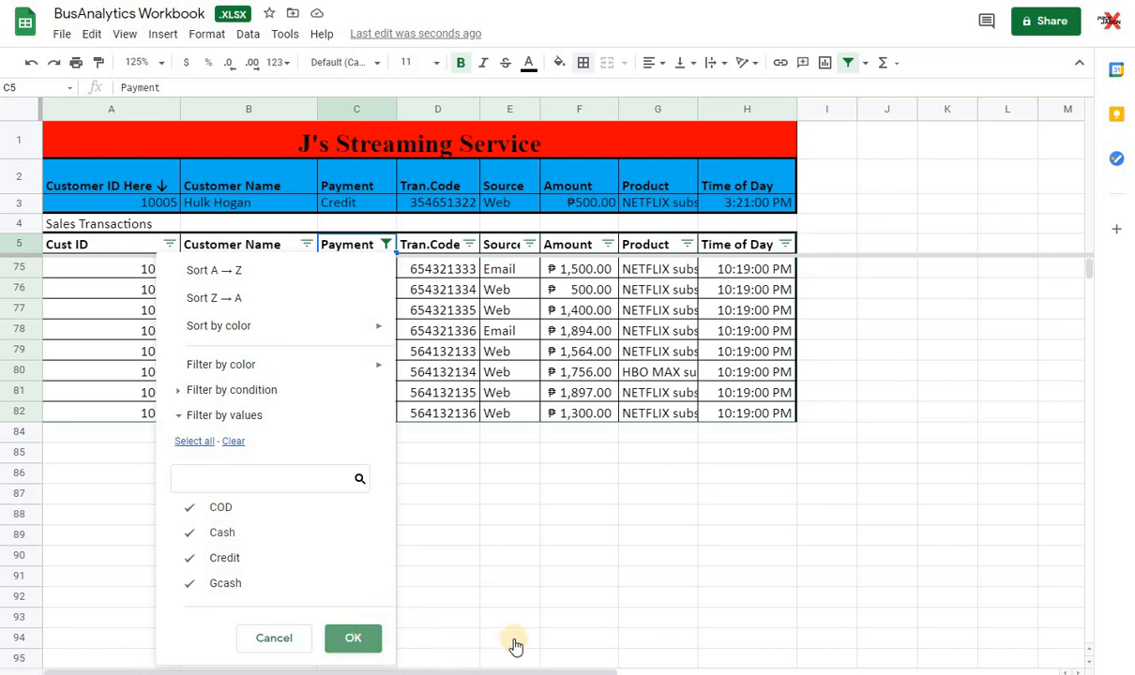
{"action": "scroll", "coordinate": [356, 420], "scroll_direction": "up", "scroll_amount": 7}
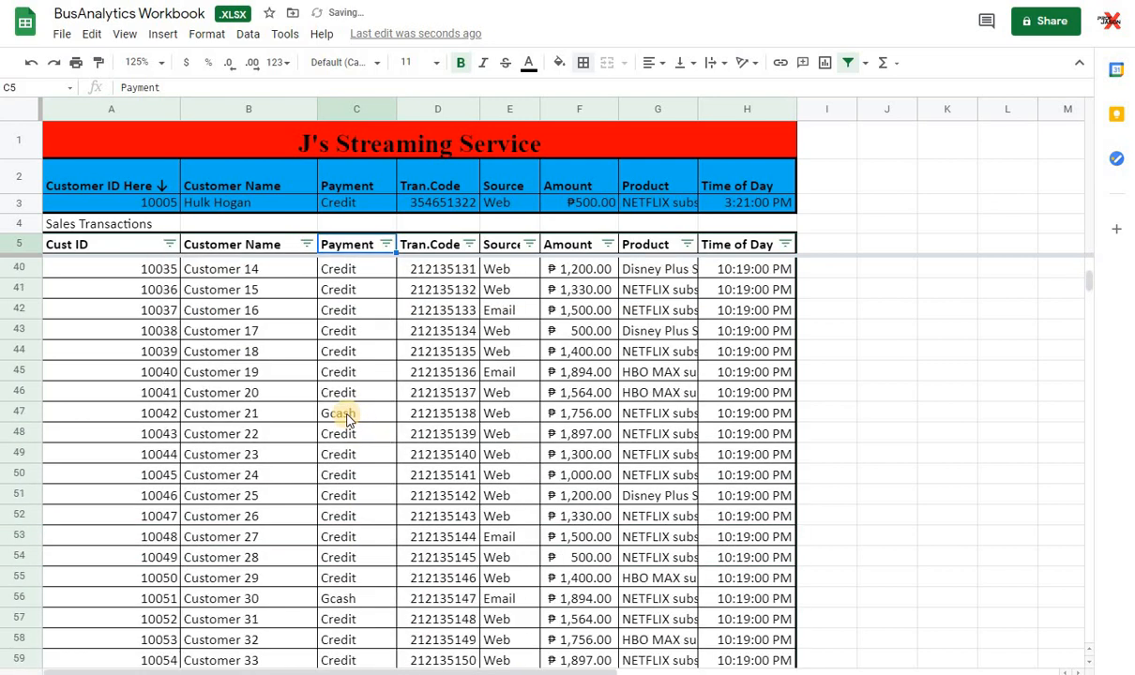
{"action": "scroll", "coordinate": [347, 418], "scroll_direction": "up", "scroll_amount": 7}
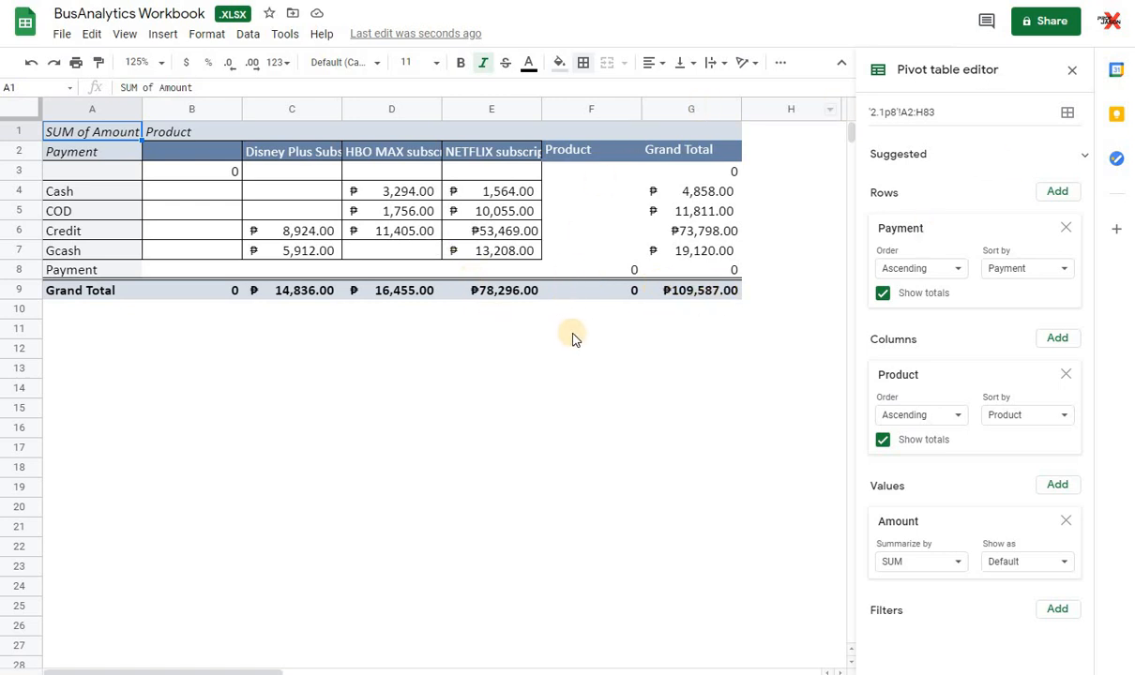
Step: Insert a stacked column chart of the pivot table's payment and product amounts and move it below the table
{"action": "left_click", "coordinate": [165, 38]}
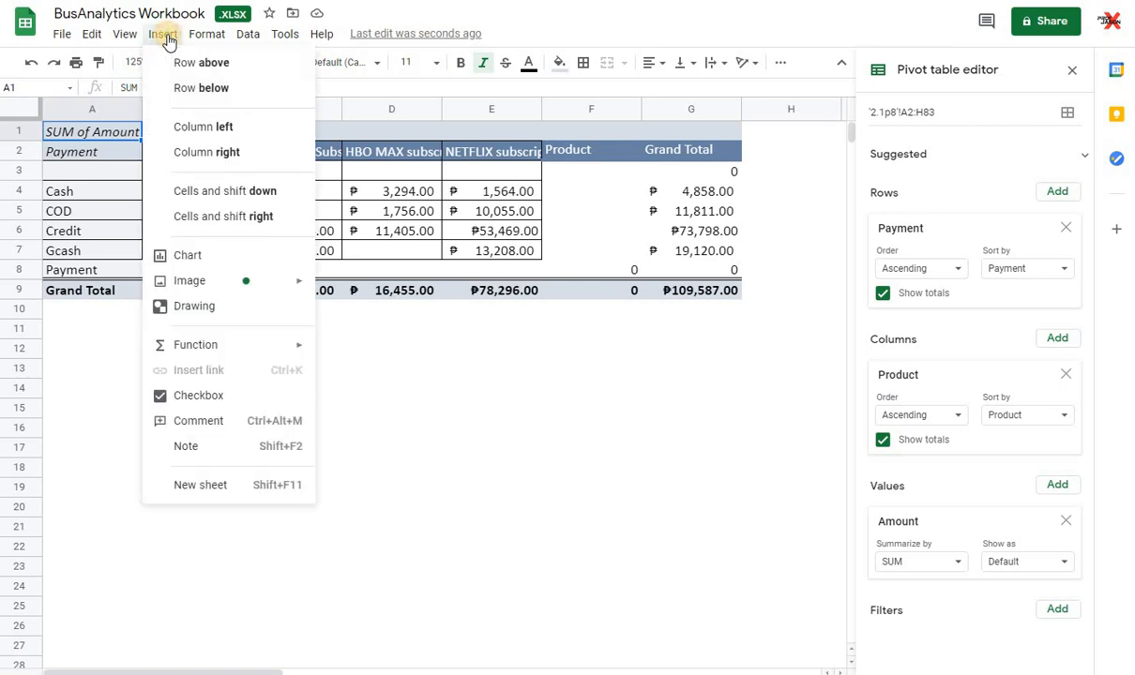
{"action": "left_click", "coordinate": [187, 256]}
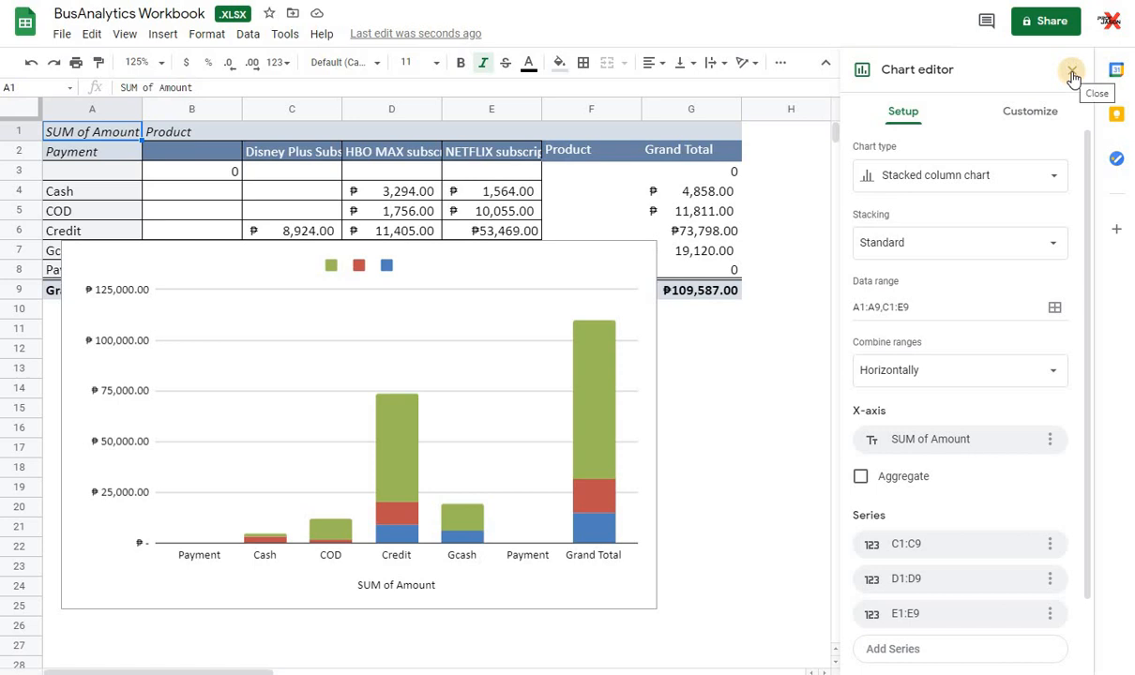
{"action": "left_click", "coordinate": [662, 289]}
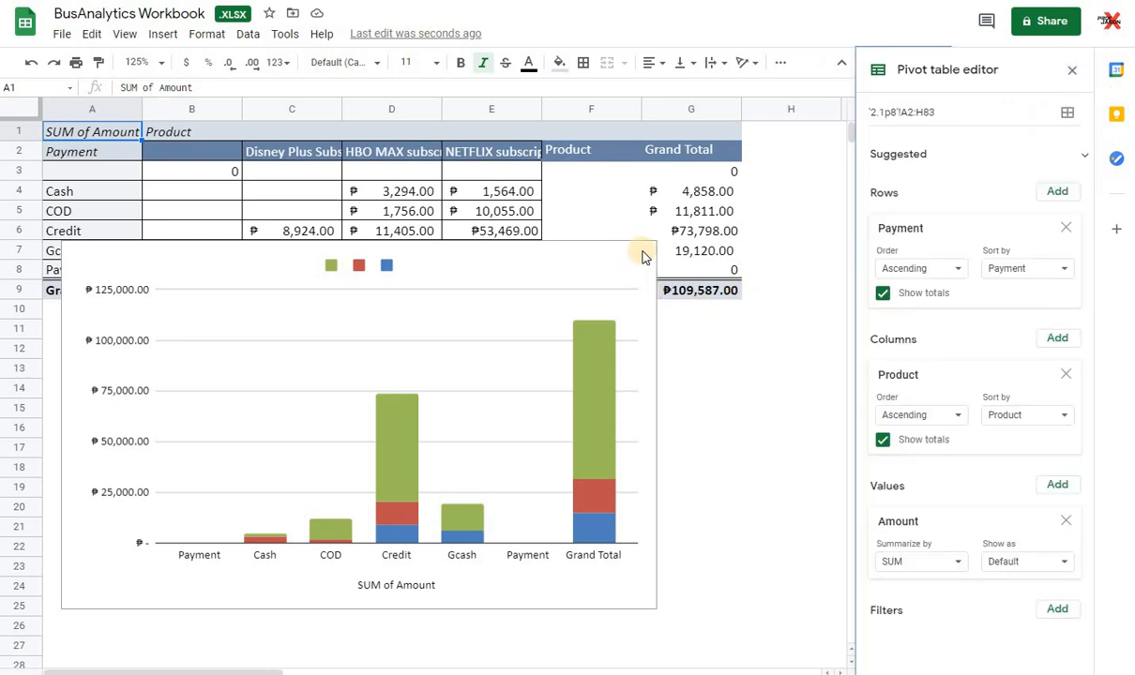
{"action": "left_click", "coordinate": [634, 278]}
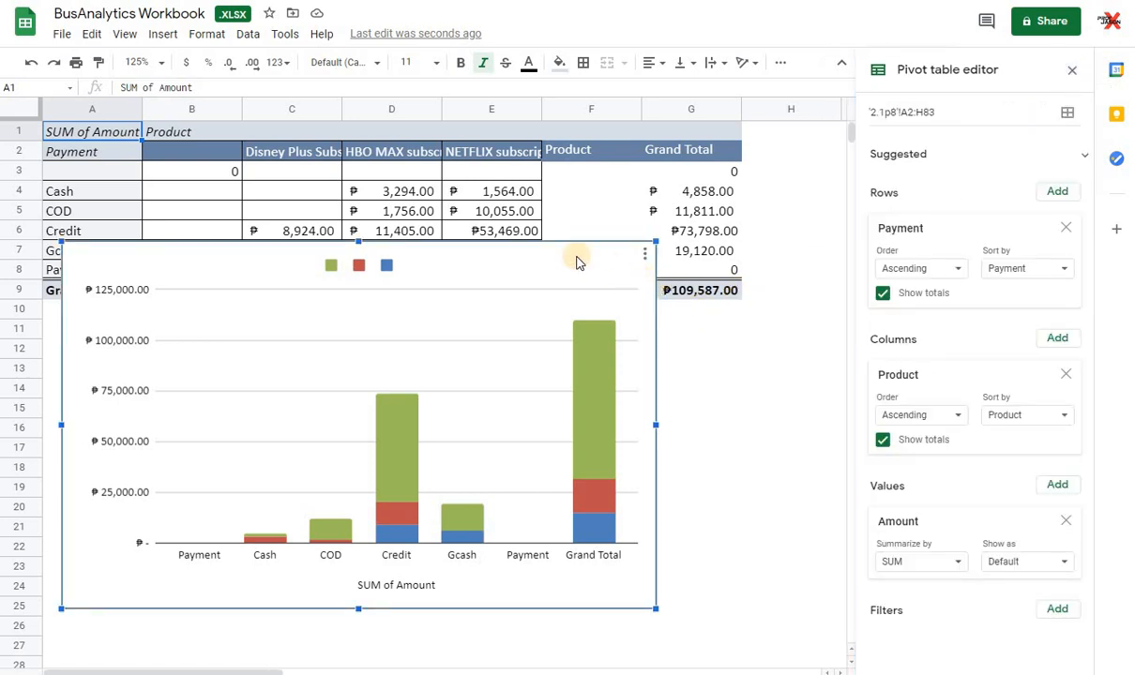
{"action": "left_click_drag", "start_coordinate": [588, 246], "coordinate": [814, 299]}
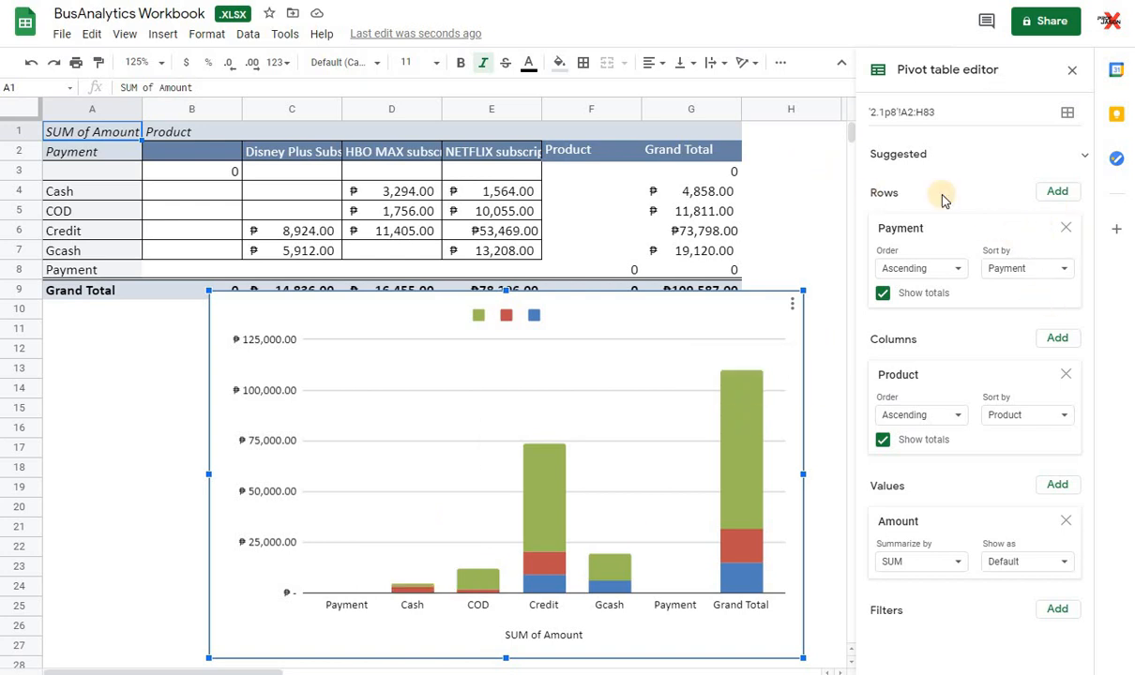
{"action": "left_click", "coordinate": [931, 111]}
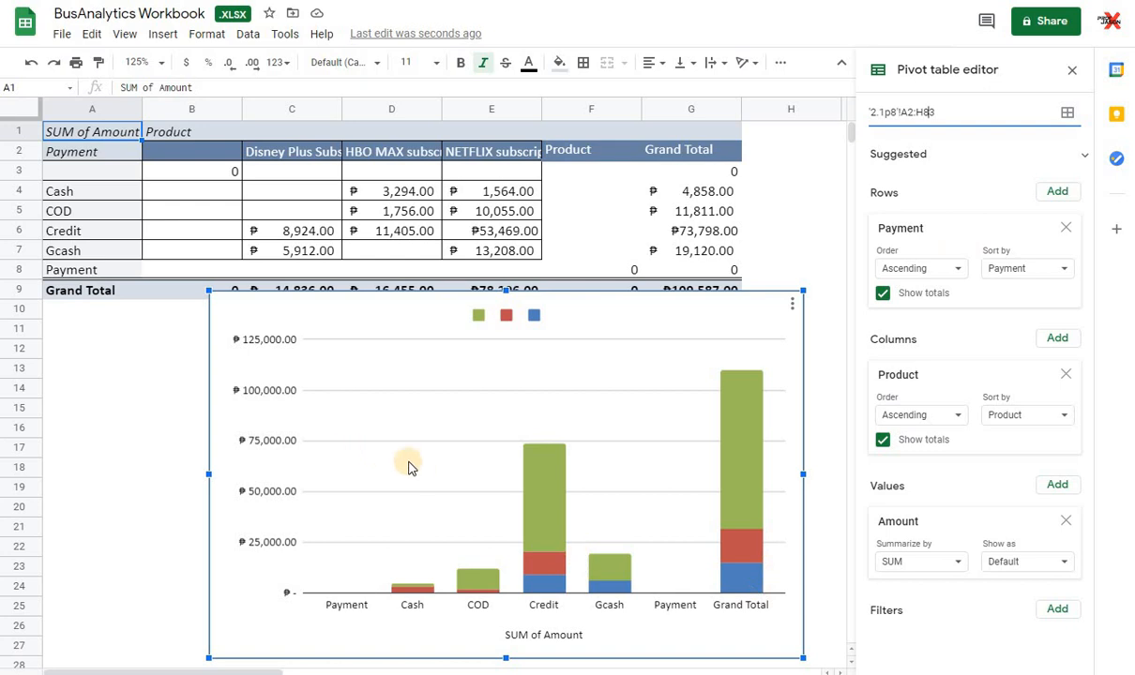
{"action": "left_click", "coordinate": [21, 151]}
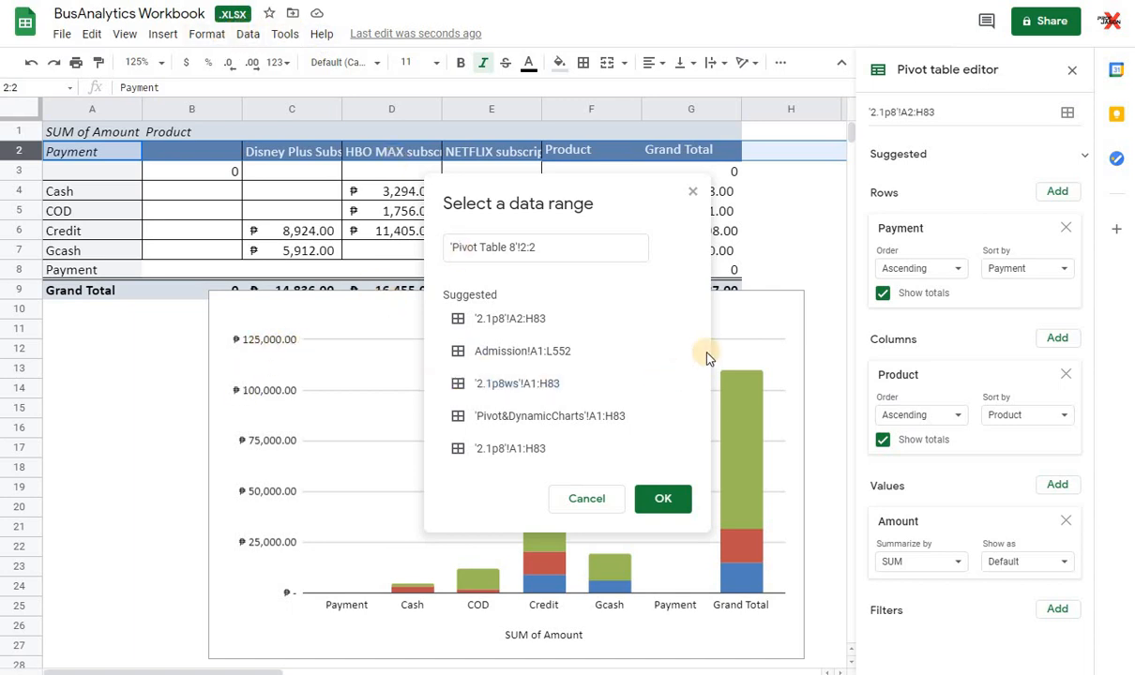
{"action": "left_click", "coordinate": [692, 193]}
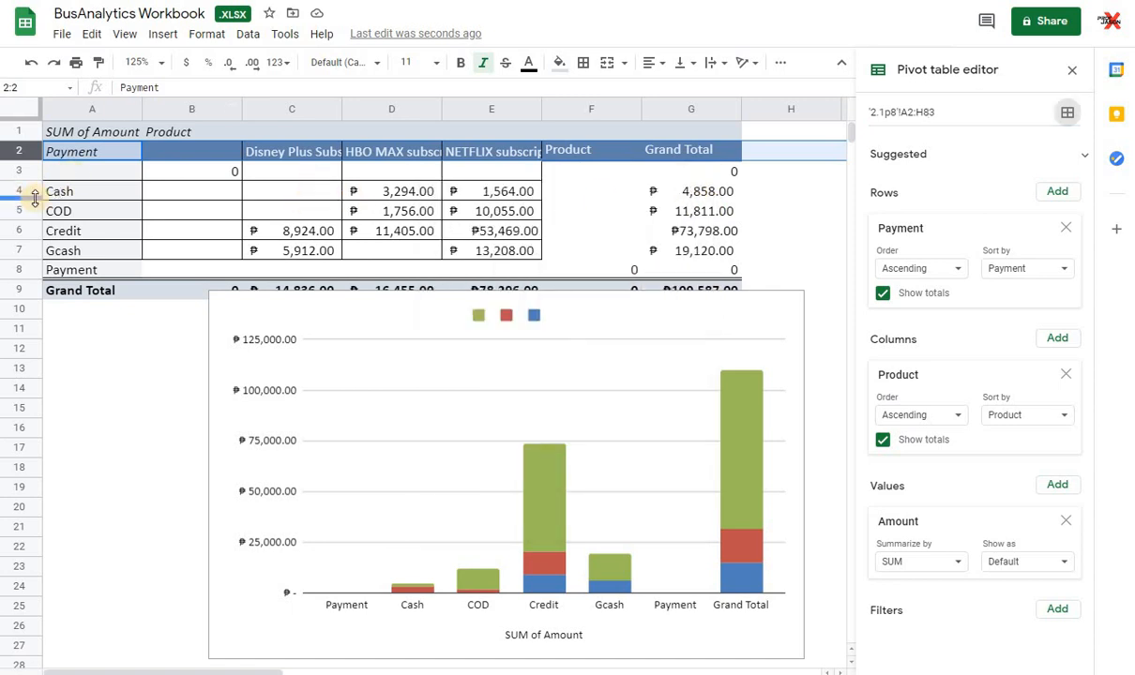
Step: Create a filter on rows 2 to 9 of the pivot table and limit the Payment column to Cash only
{"action": "left_click", "coordinate": [247, 34]}
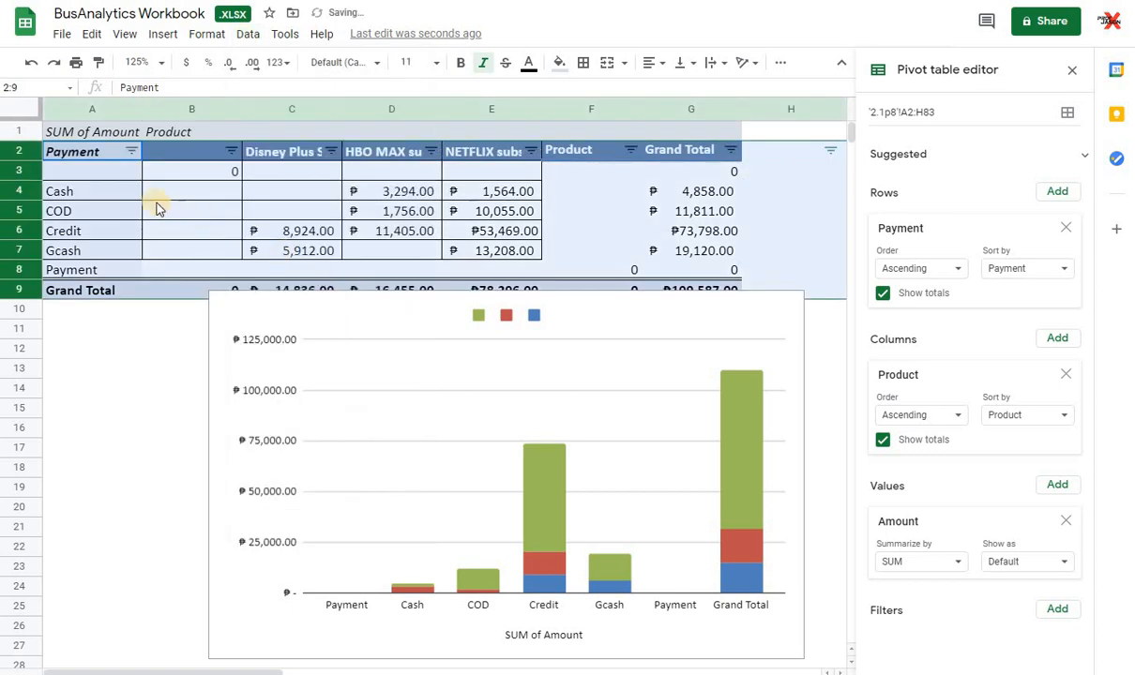
{"action": "left_click", "coordinate": [132, 151]}
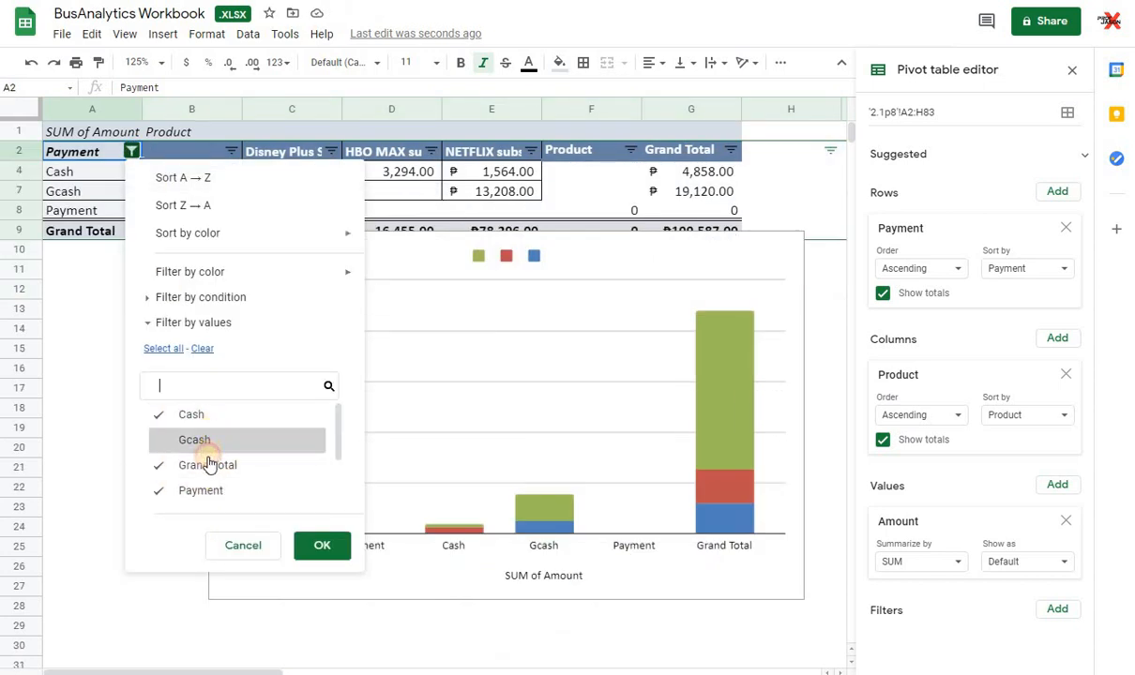
{"action": "left_click", "coordinate": [212, 447]}
{"action": "left_click", "coordinate": [211, 467]}
{"action": "left_click", "coordinate": [214, 483]}
{"action": "scroll", "coordinate": [211, 474], "scroll_direction": "down", "scroll_amount": 2}
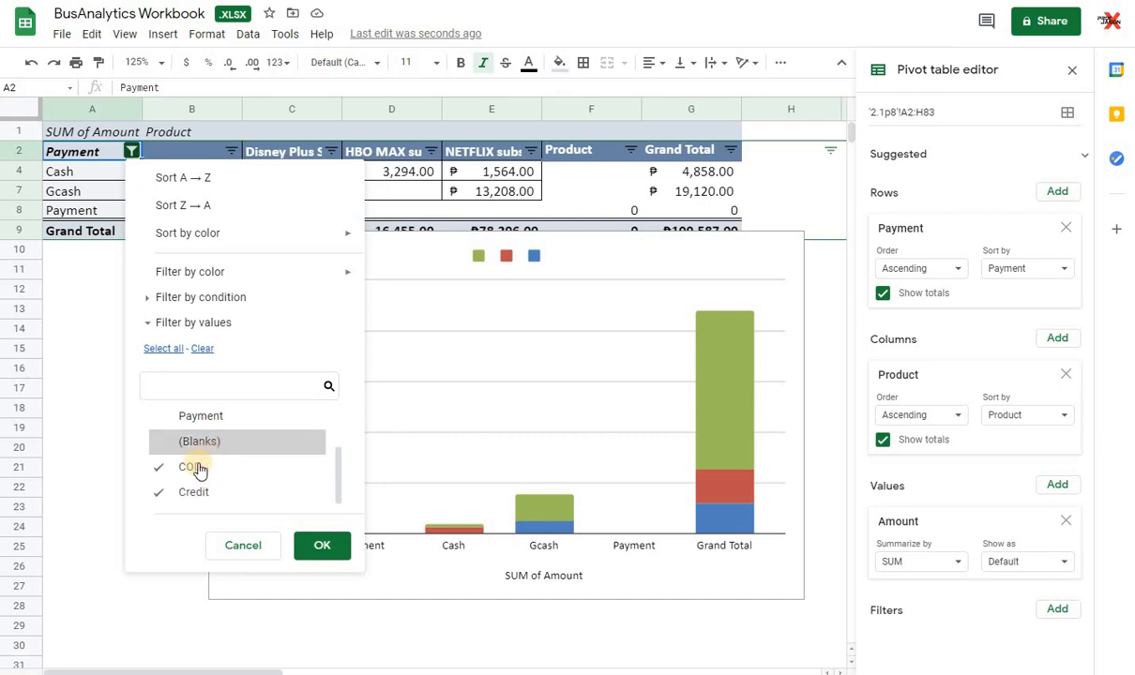
{"action": "left_click", "coordinate": [196, 467]}
{"action": "left_click", "coordinate": [223, 491]}
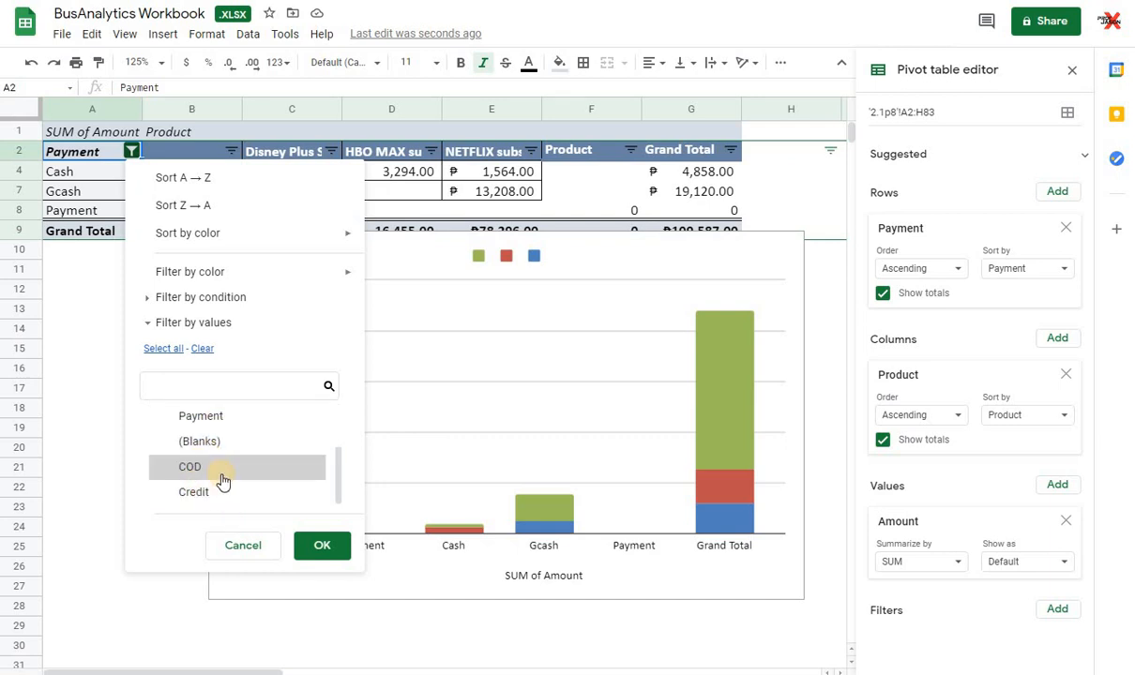
{"action": "scroll", "coordinate": [221, 471], "scroll_direction": "up", "scroll_amount": 2}
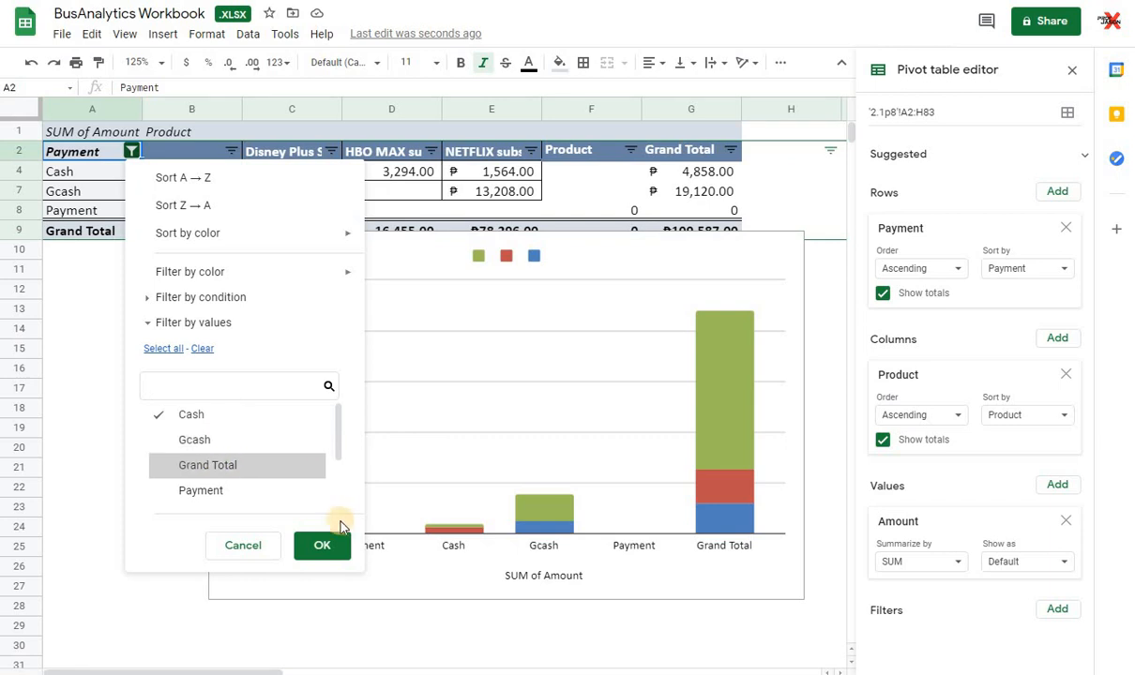
{"action": "left_click", "coordinate": [329, 548]}
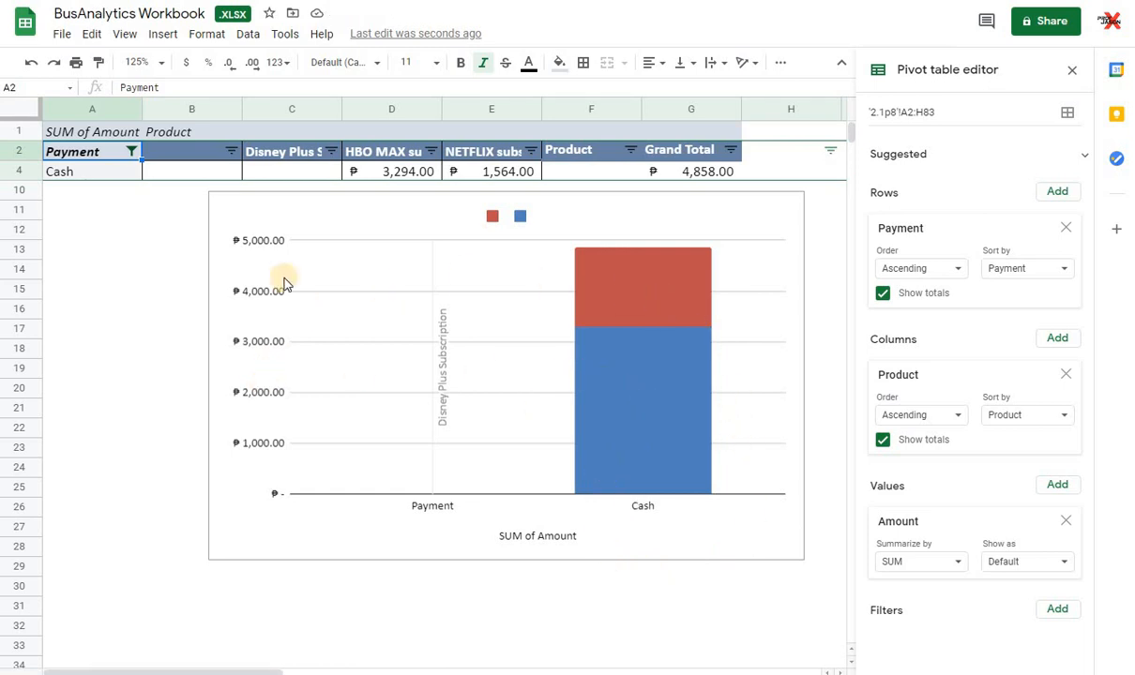
Step: Add COD to the pivot table's Payment filter, and restore all payment values to view the full chart
{"action": "left_click", "coordinate": [132, 153]}
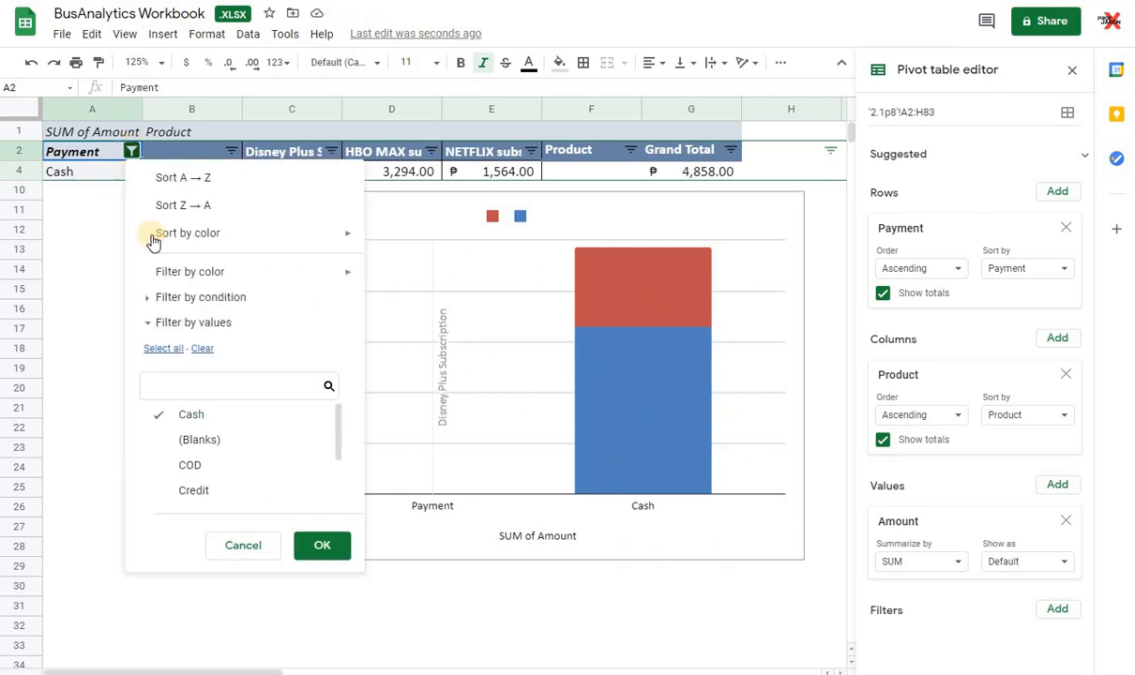
{"action": "left_click", "coordinate": [189, 465]}
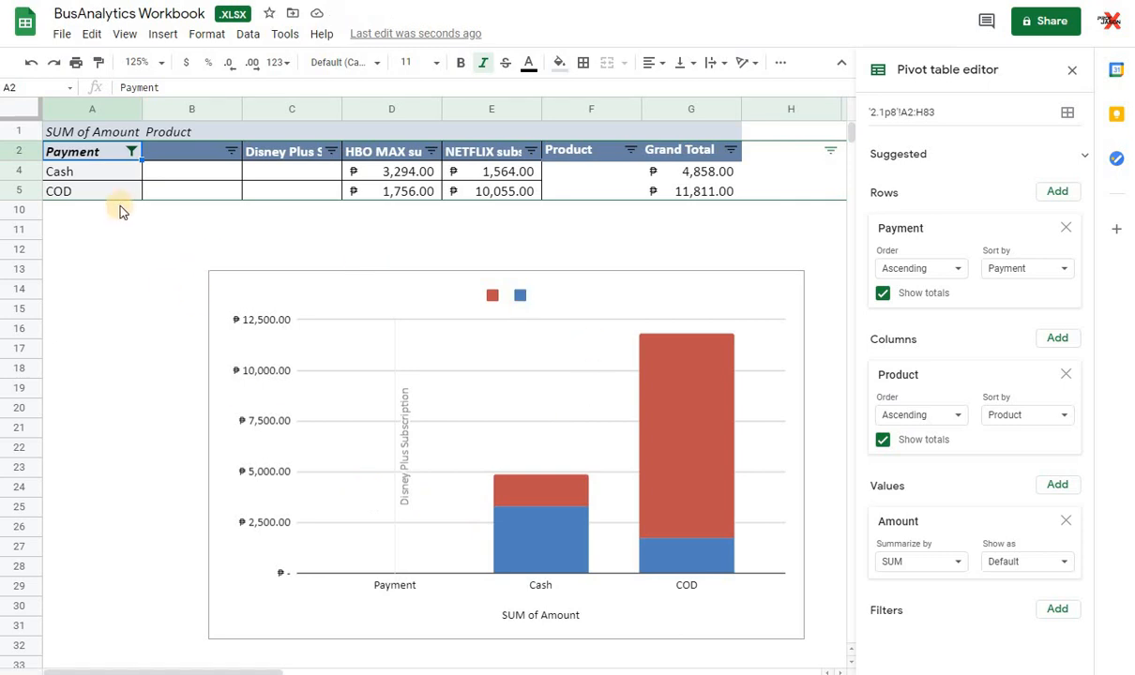
{"action": "left_click", "coordinate": [132, 152]}
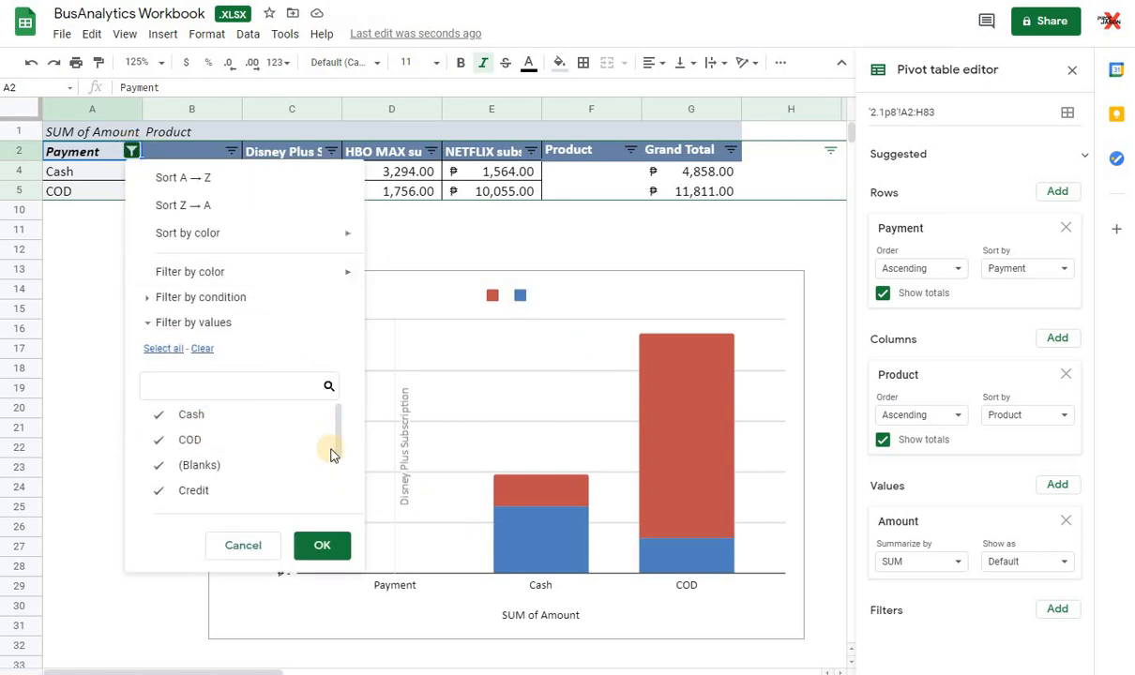
{"action": "left_click", "coordinate": [316, 545]}
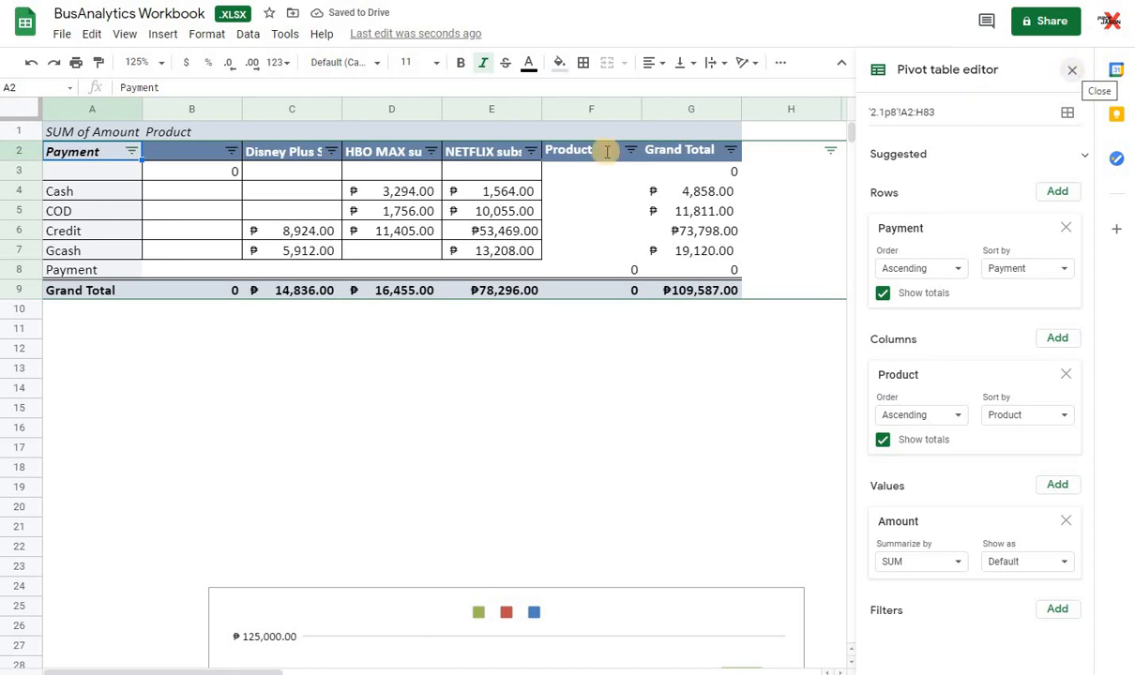
{"action": "scroll", "coordinate": [406, 368], "scroll_direction": "down", "scroll_amount": 5}
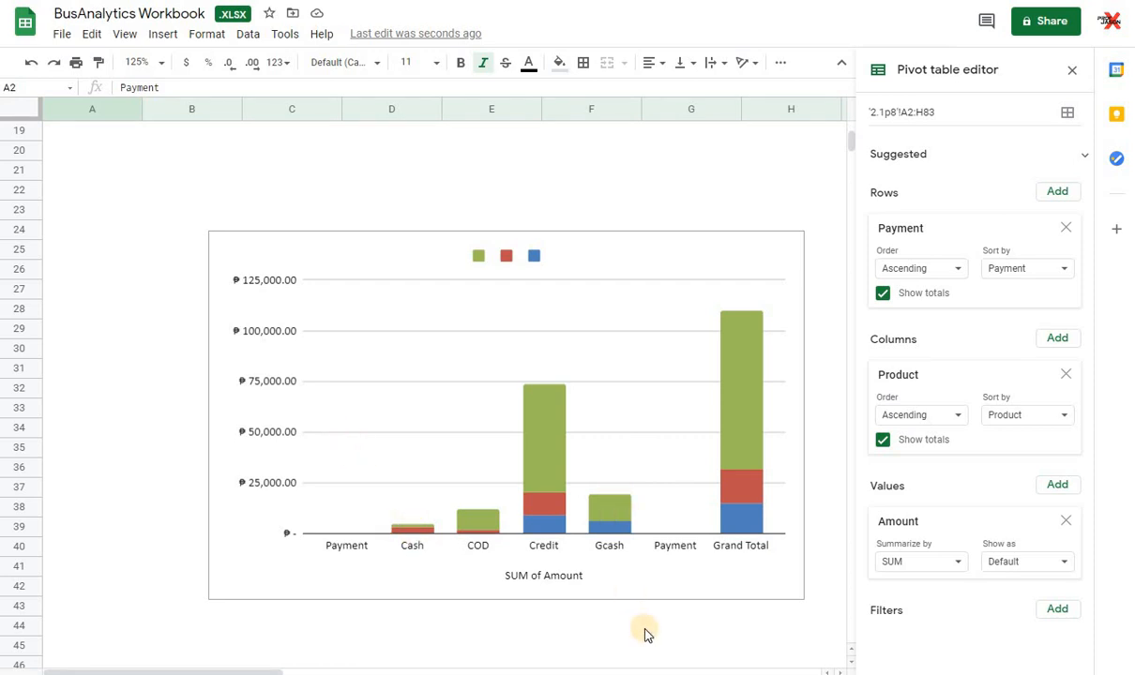
Step: Switch to the Excel workbook BA Worksheet 3 Pivot&DynamicCharts and create a PivotTable from VLOOKUP!$A$2:$H$83 on a new worksheet
{"action": "key", "text": "alt+Tab"}
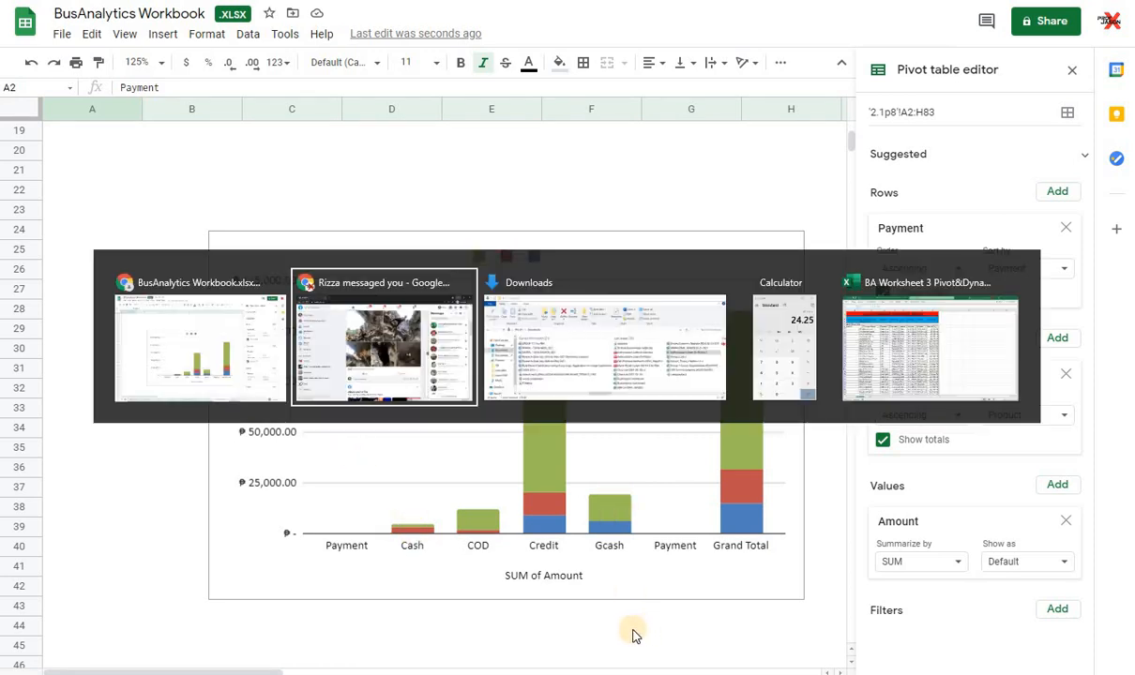
{"action": "key", "text": "alt+Tab"}
{"action": "key", "text": "alt+Tab"}
{"action": "key", "text": "alt+Tab"}
{"action": "key", "text": "alt+Tab"}
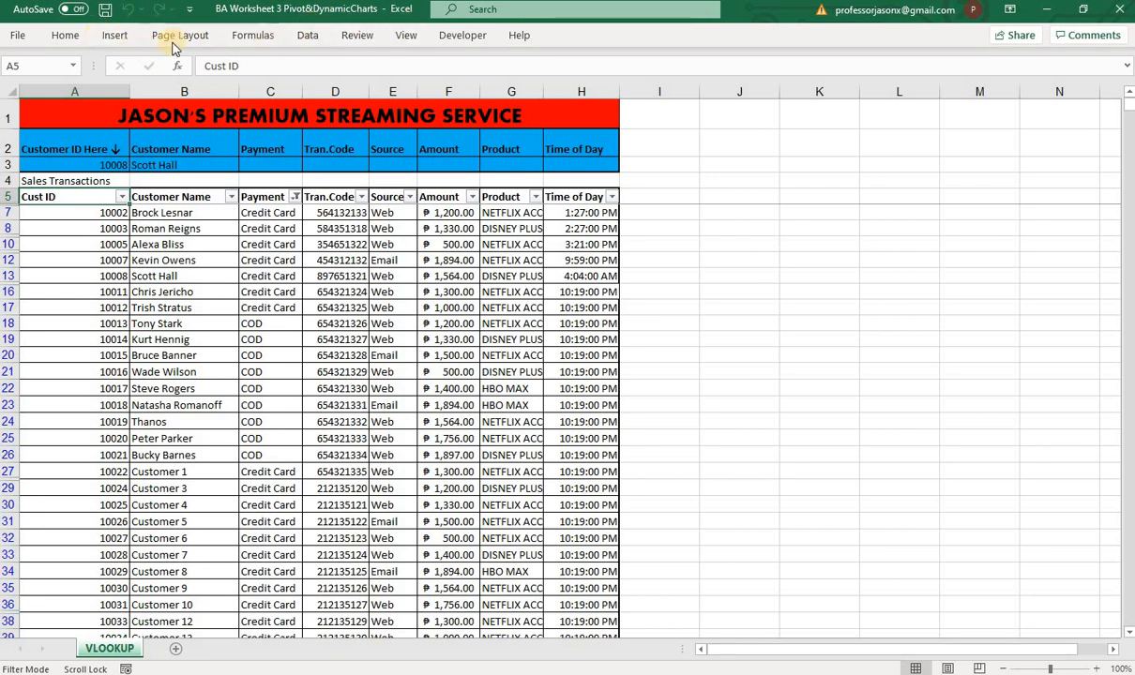
{"action": "left_click", "coordinate": [115, 37]}
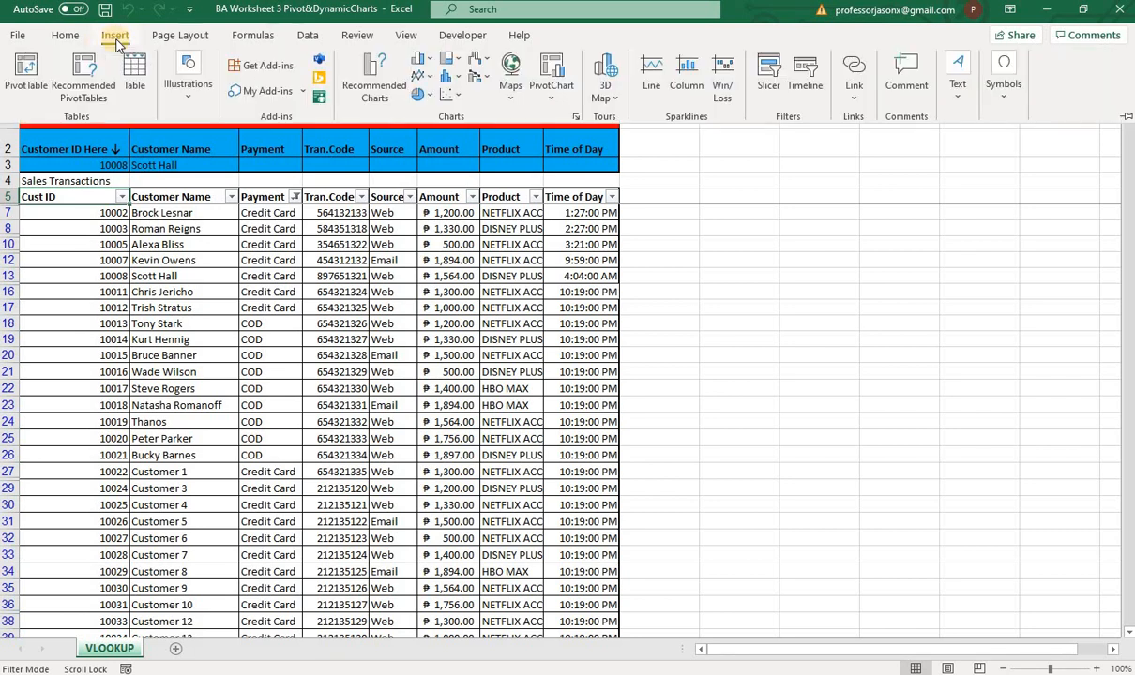
{"action": "left_click", "coordinate": [28, 84]}
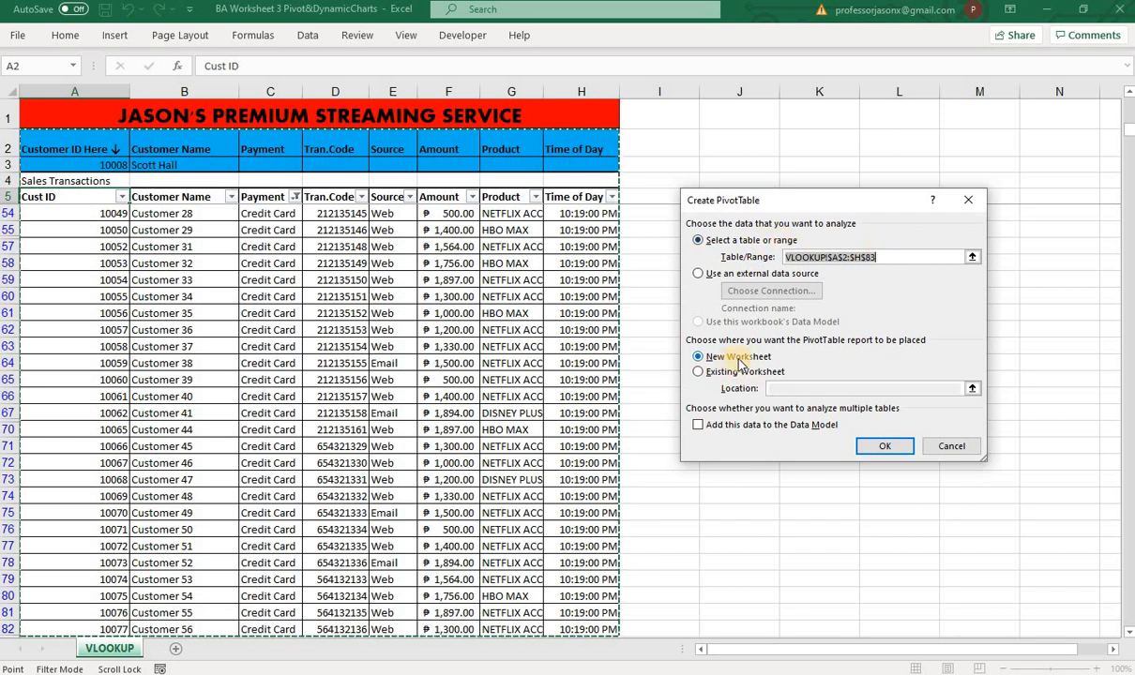
{"action": "left_click", "coordinate": [898, 447]}
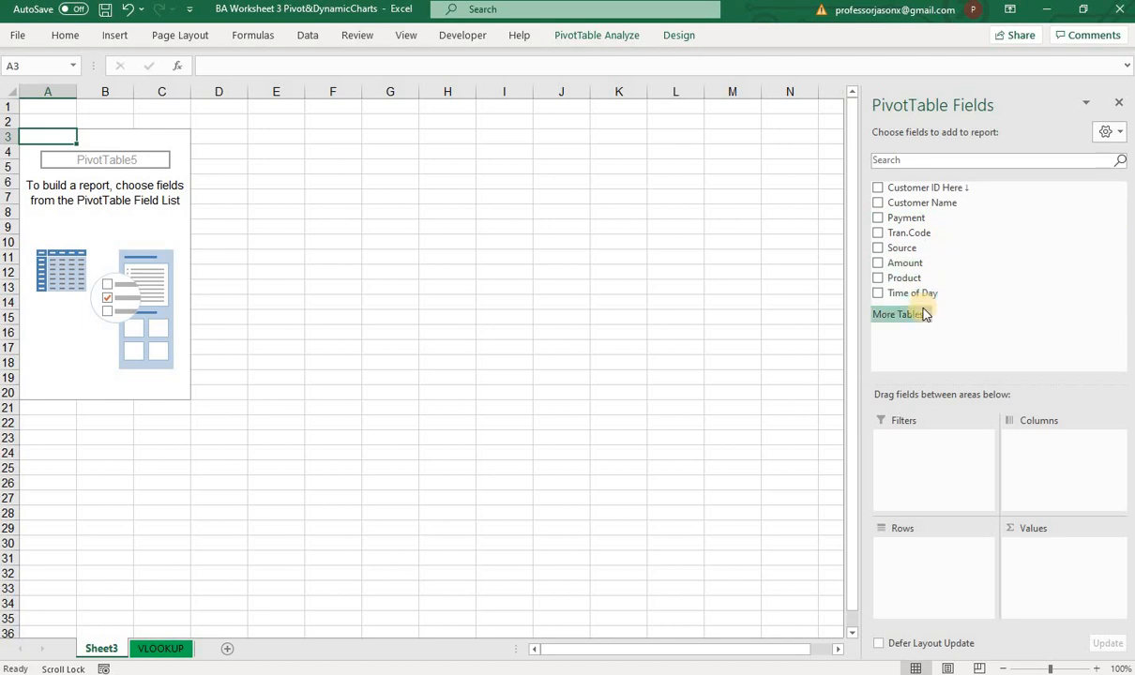
Step: Lay out the PivotTable with Payment as rows, Product as columns and Amount as values
{"action": "left_click_drag", "start_coordinate": [924, 284], "coordinate": [948, 561]}
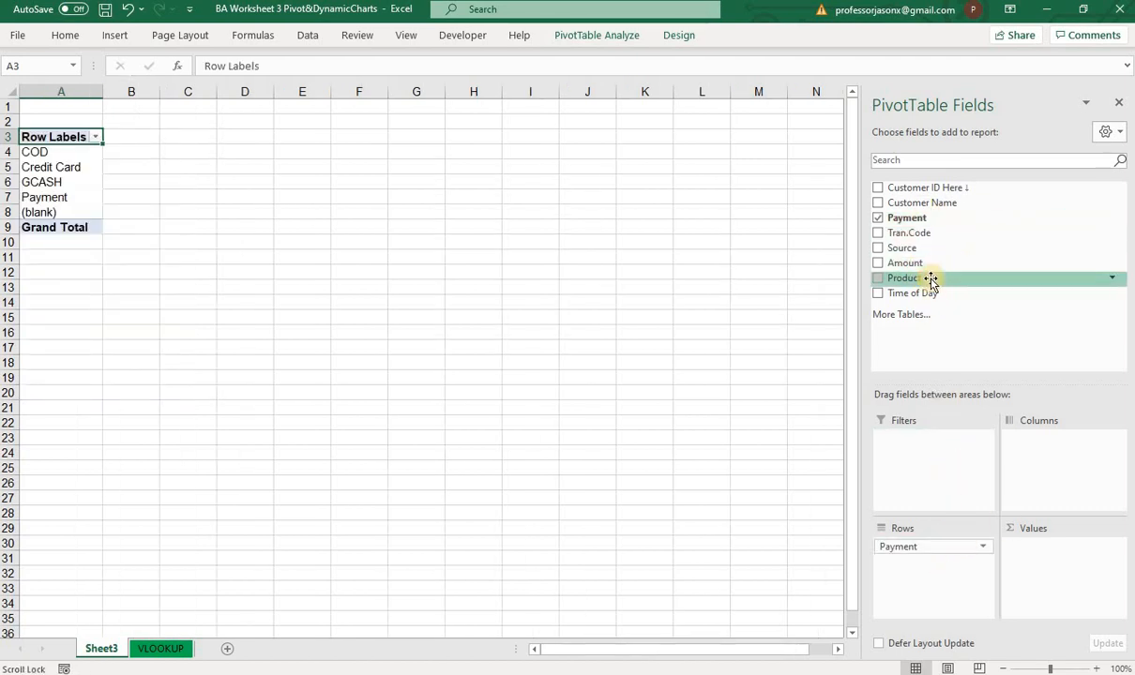
{"action": "left_click_drag", "start_coordinate": [929, 279], "coordinate": [1057, 447]}
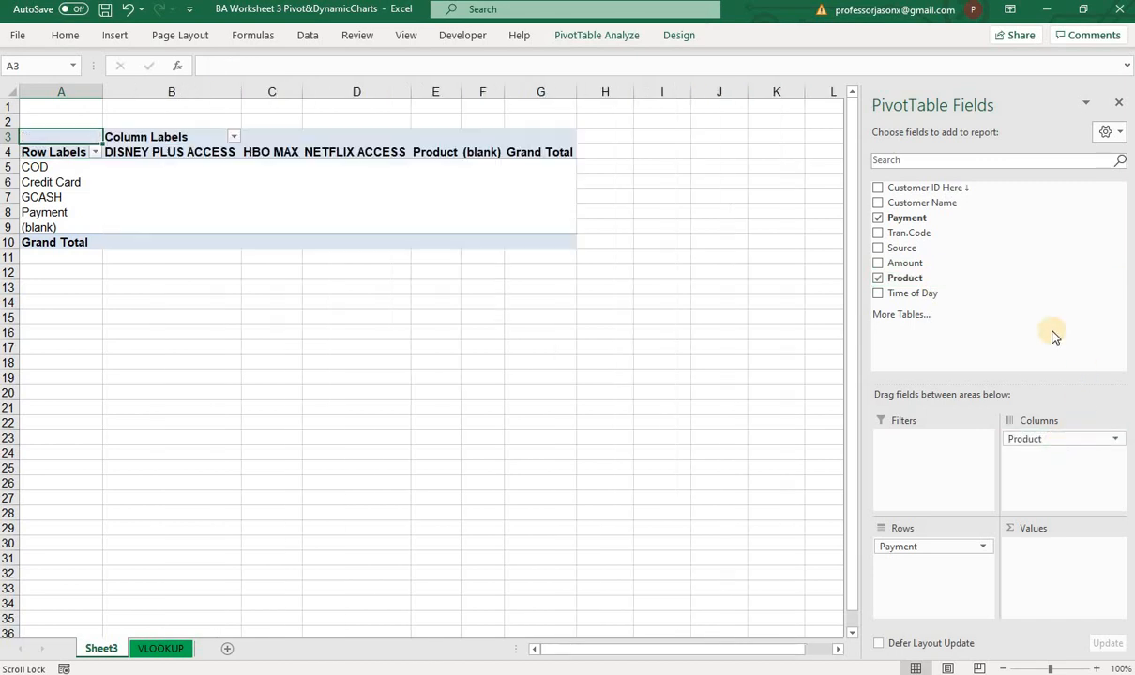
{"action": "left_click_drag", "start_coordinate": [905, 263], "coordinate": [1046, 549]}
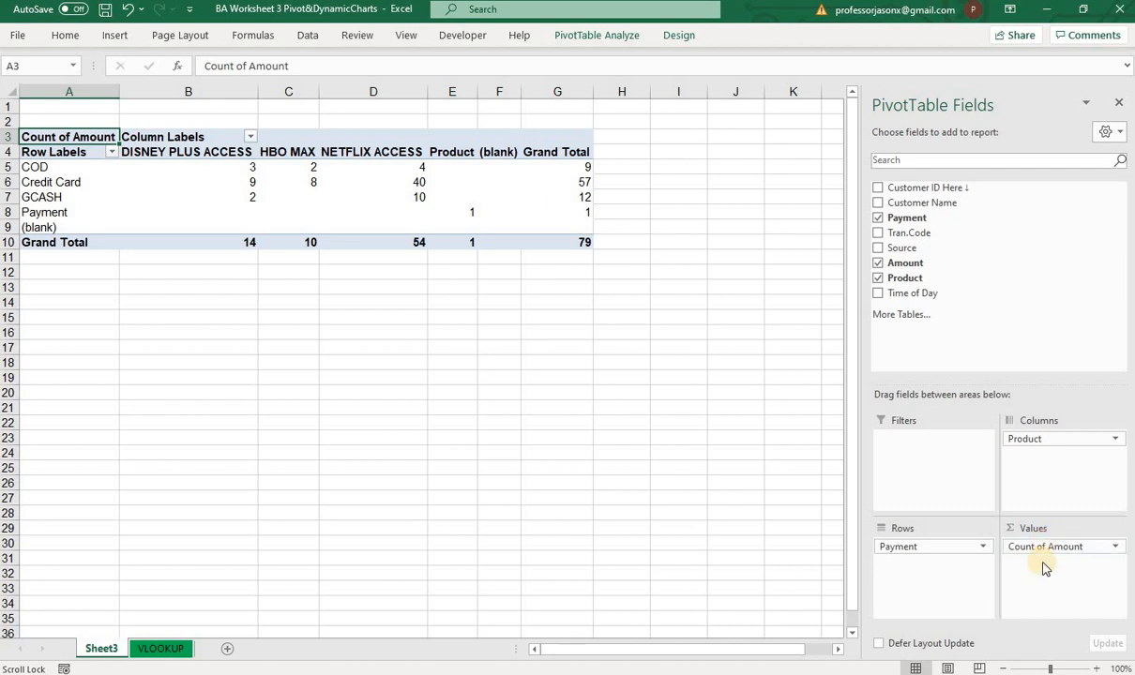
Step: Change the PivotTable's Amount value field to summarize by Sum
{"action": "left_click", "coordinate": [1114, 548]}
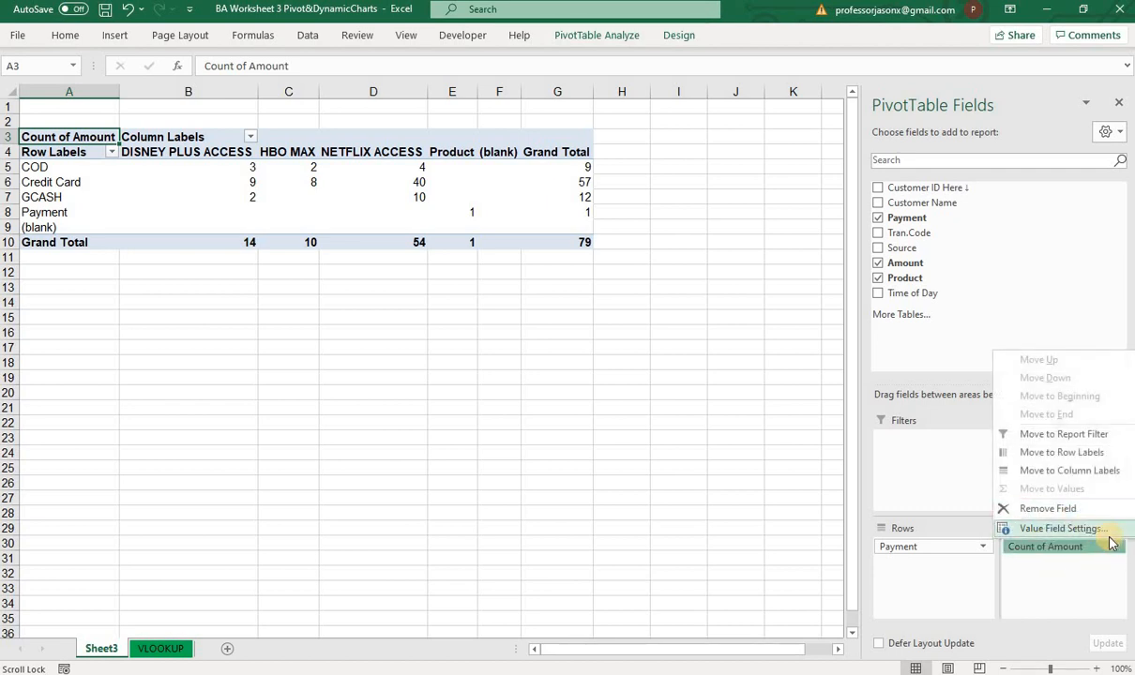
{"action": "left_click", "coordinate": [1107, 529]}
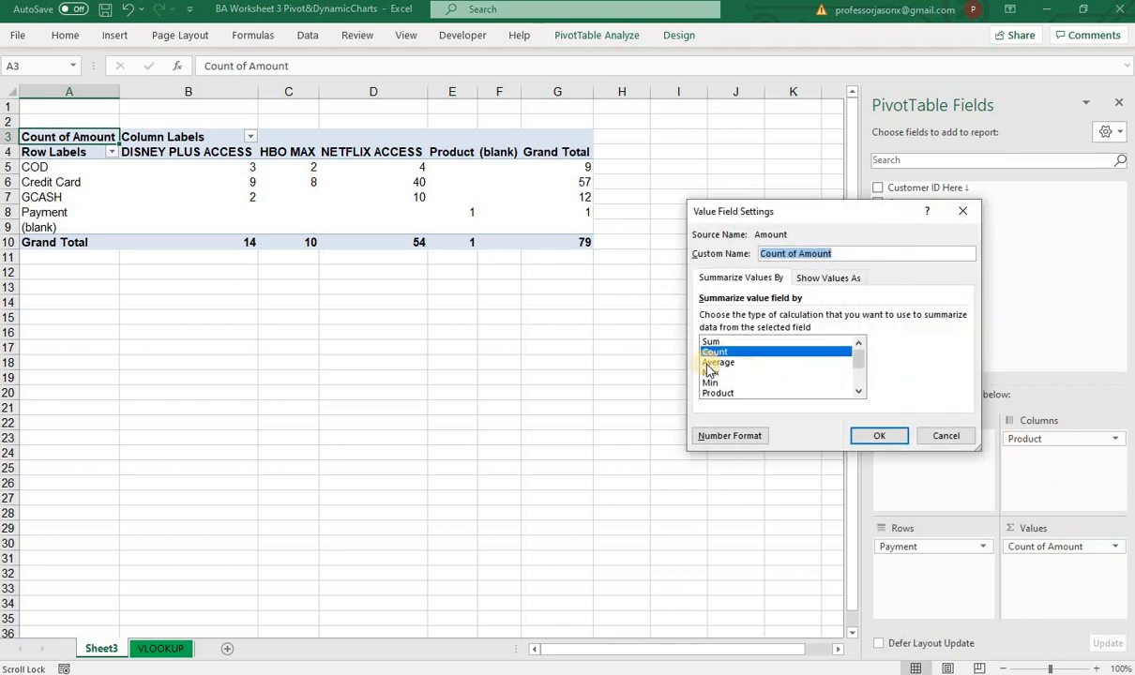
{"action": "left_click", "coordinate": [713, 341]}
{"action": "left_click", "coordinate": [877, 435]}
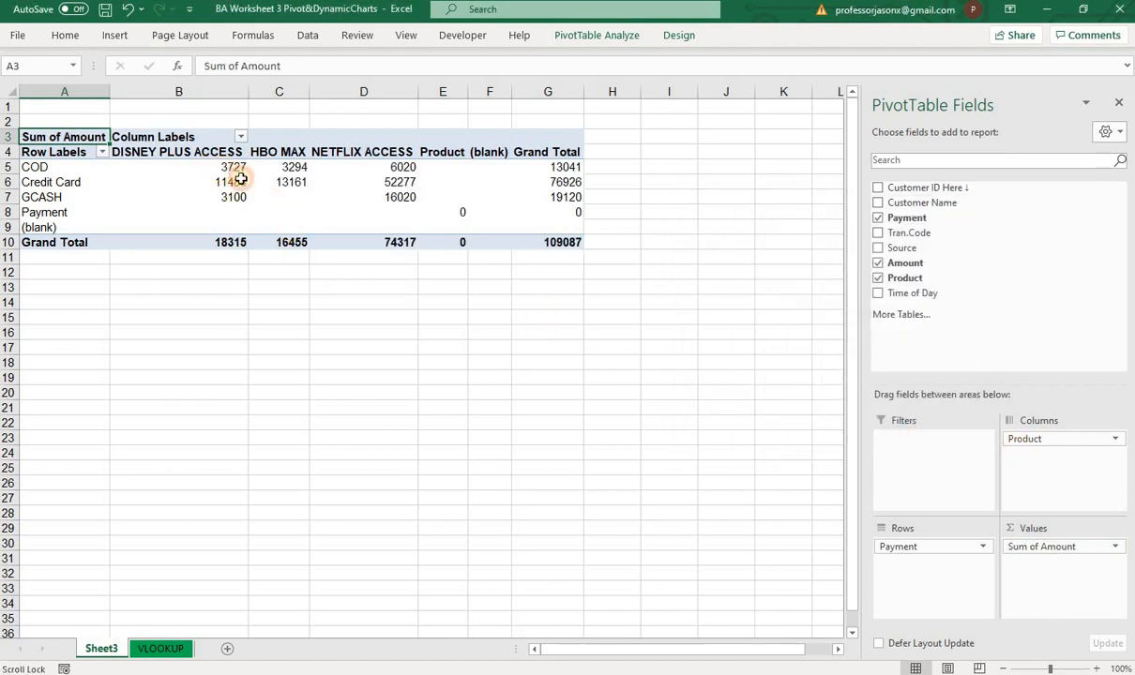
Step: Format the PivotTable values in B5:G10 in dollar accounting format with two decimal places
{"action": "left_click_drag", "start_coordinate": [228, 171], "coordinate": [572, 244]}
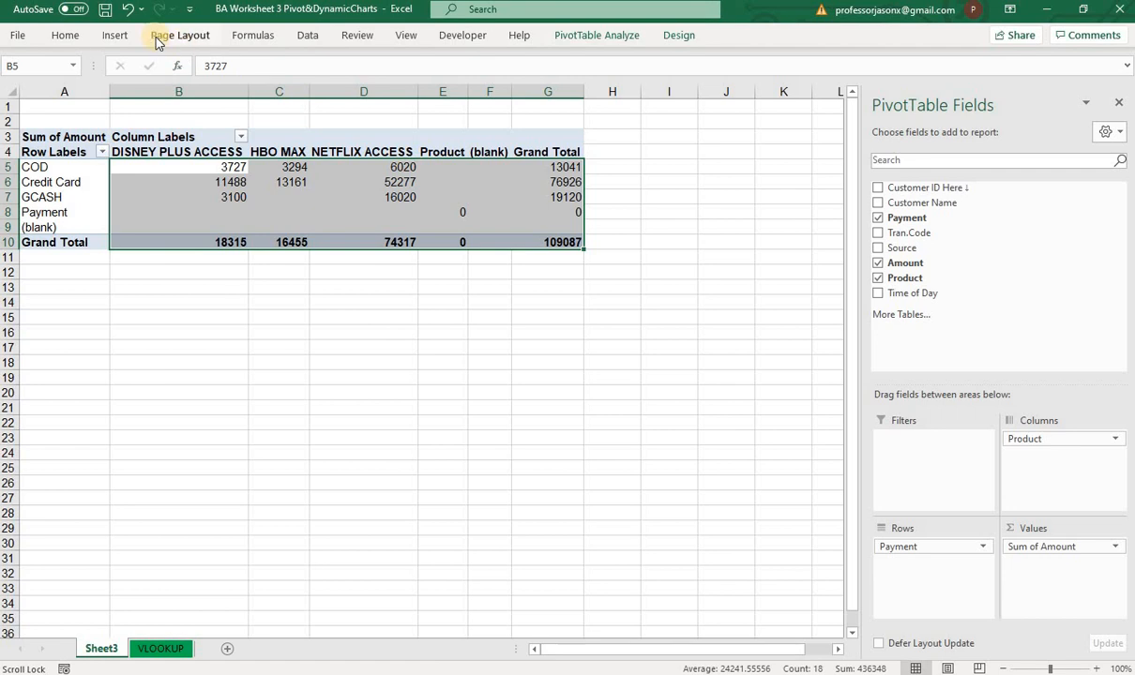
{"action": "left_click", "coordinate": [74, 40]}
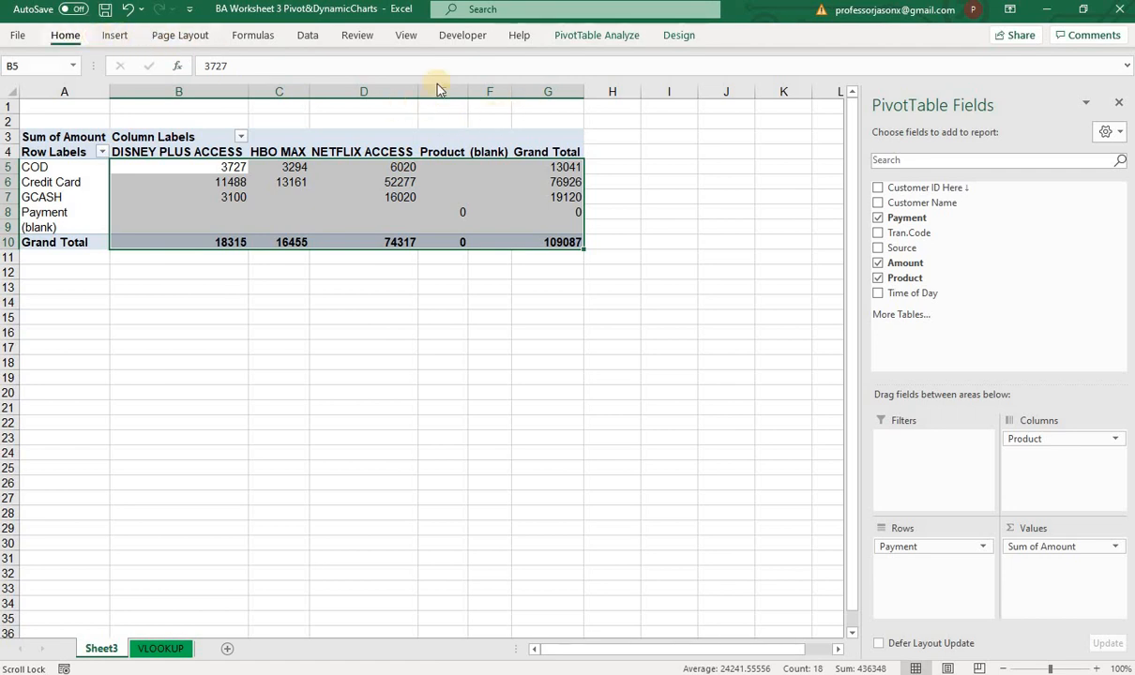
{"action": "left_click", "coordinate": [493, 90]}
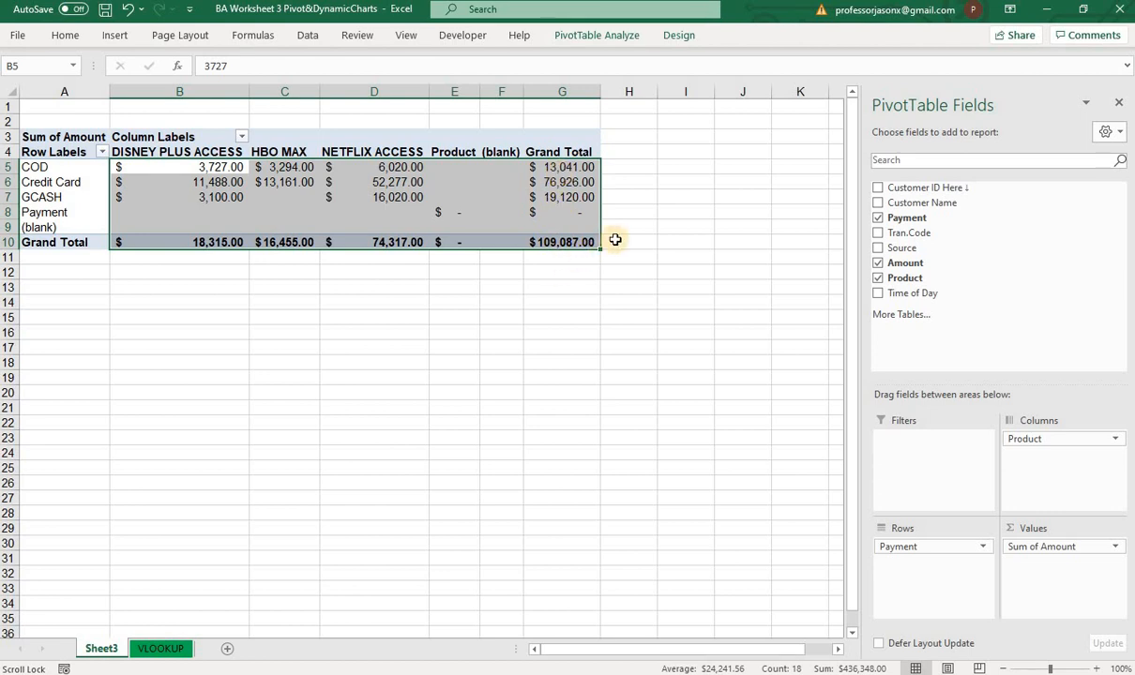
{"action": "left_click", "coordinate": [551, 283]}
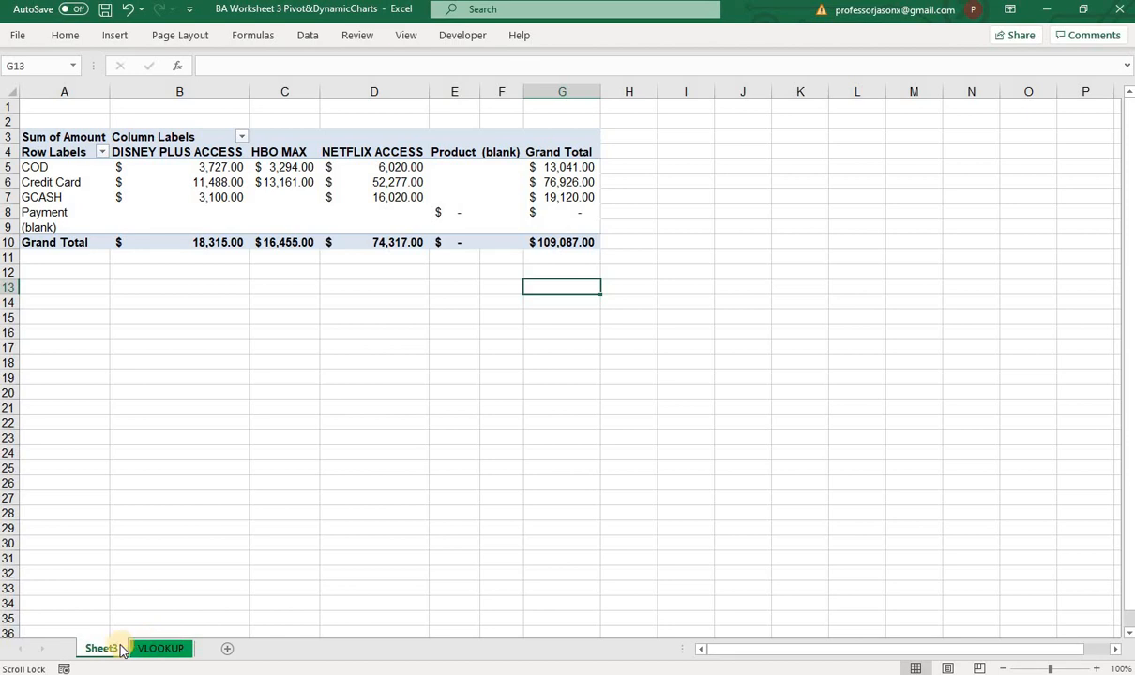
Step: Clear the visible Credit Card amounts in F54:F75 of the VLOOKUP sheet and refresh the PivotTable on Sheet3
{"action": "left_click", "coordinate": [161, 649]}
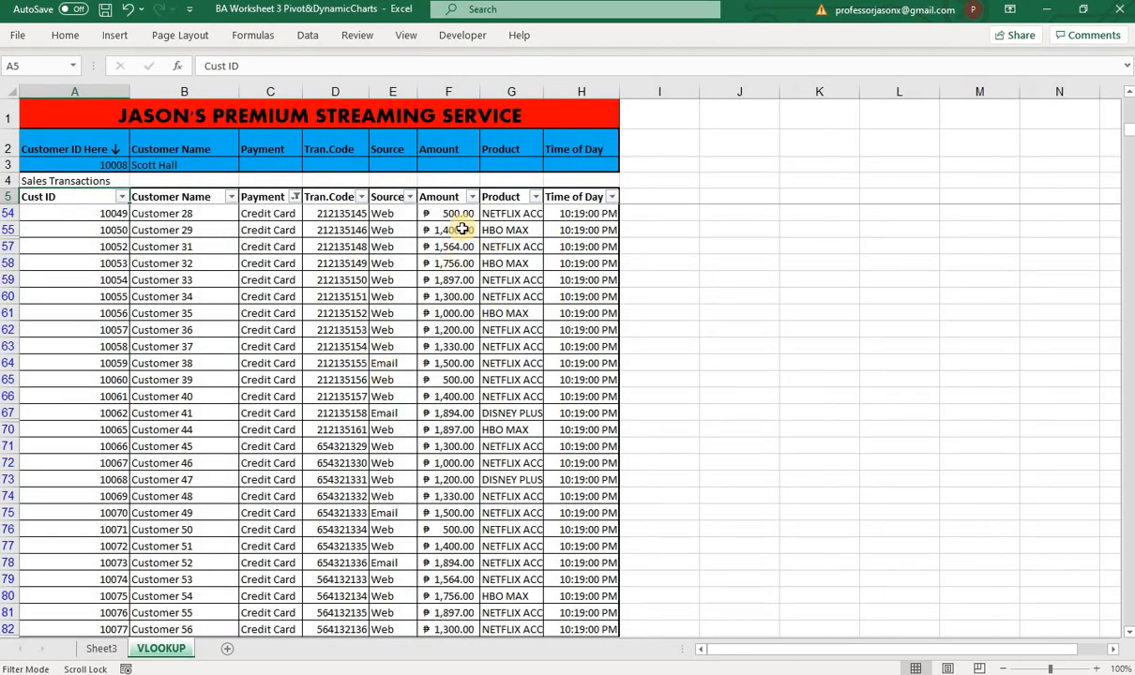
{"action": "left_click_drag", "start_coordinate": [445, 213], "coordinate": [451, 513]}
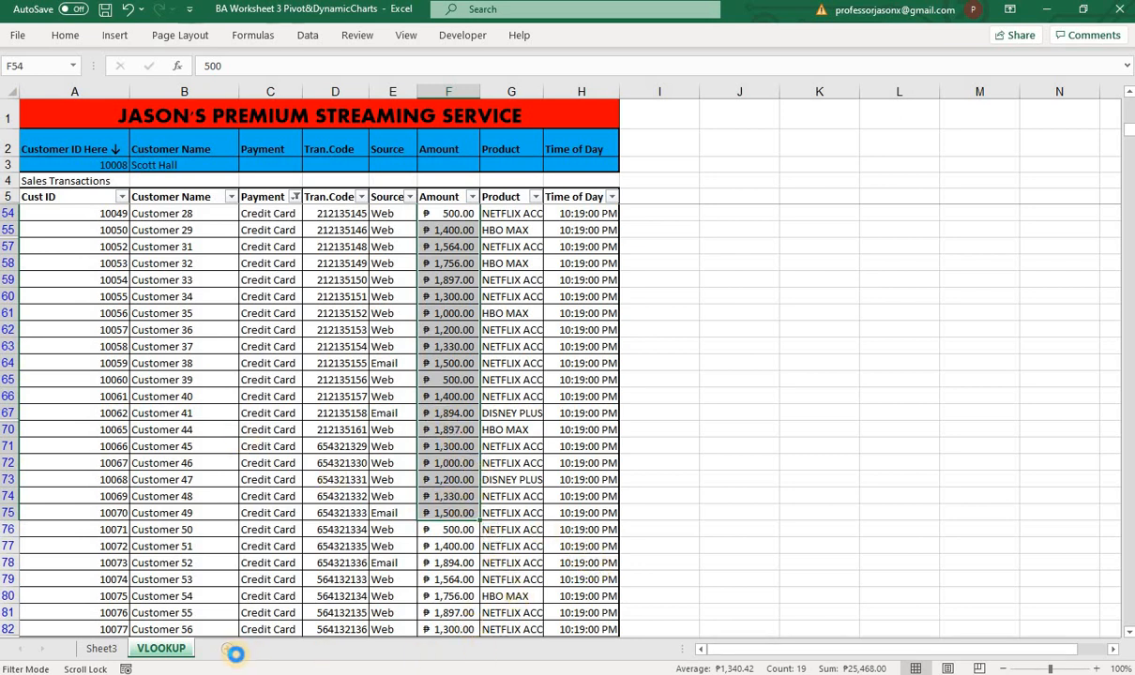
{"action": "left_click", "coordinate": [101, 649]}
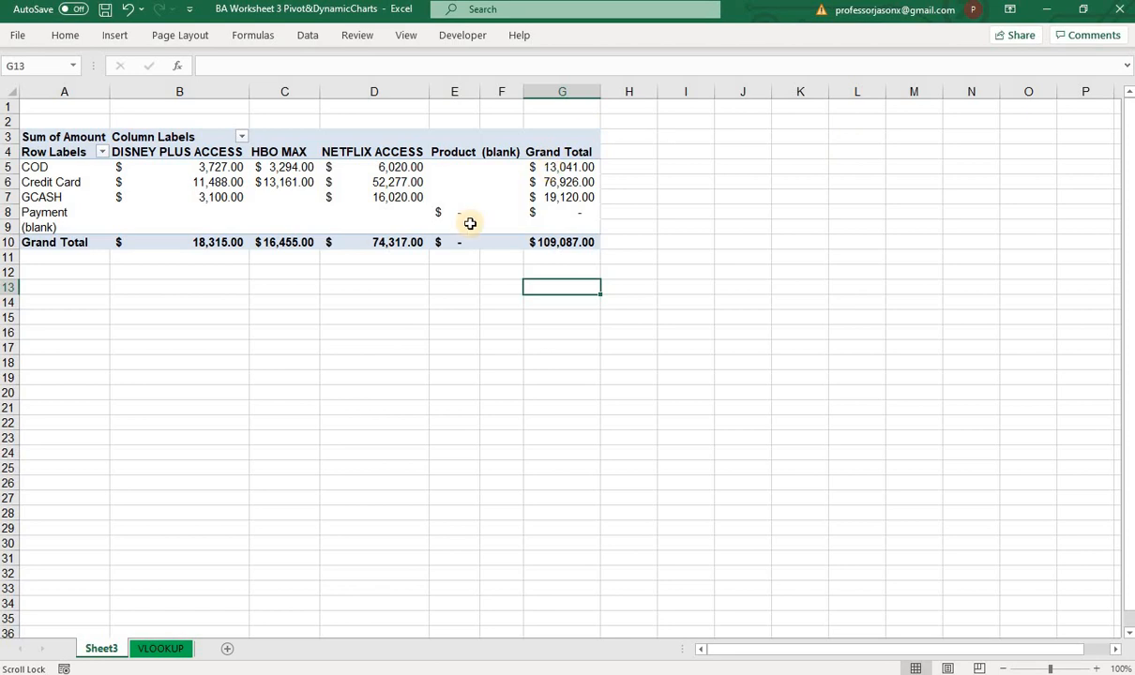
{"action": "left_click", "coordinate": [225, 182]}
{"action": "right_click", "coordinate": [225, 182]}
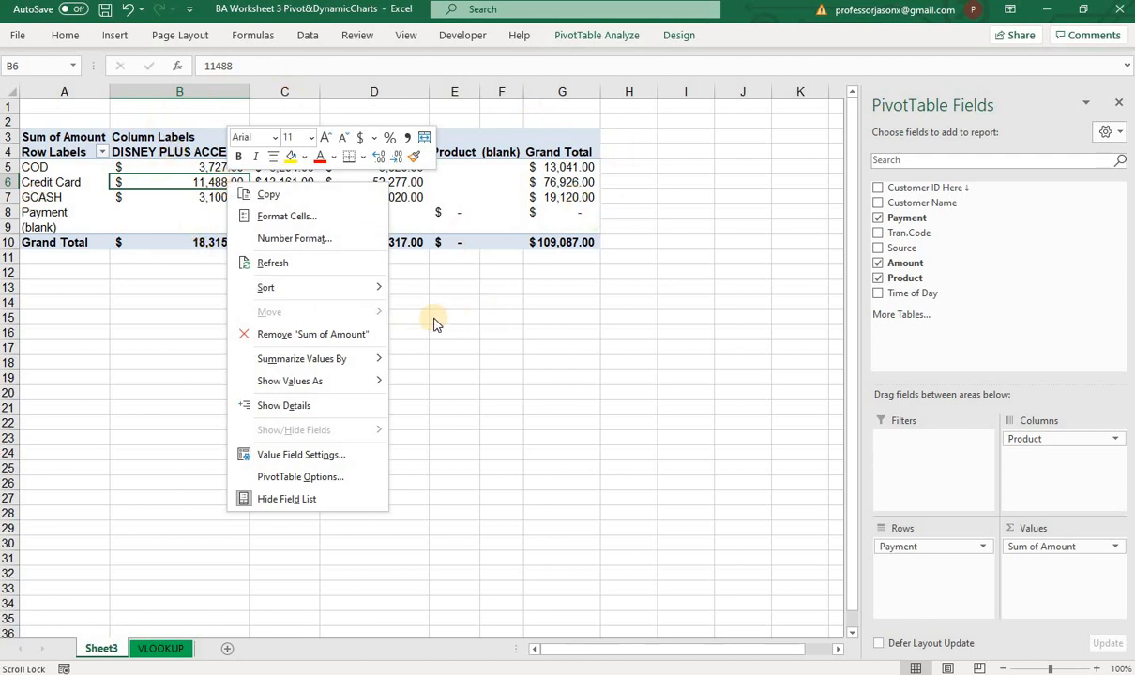
{"action": "left_click", "coordinate": [272, 265]}
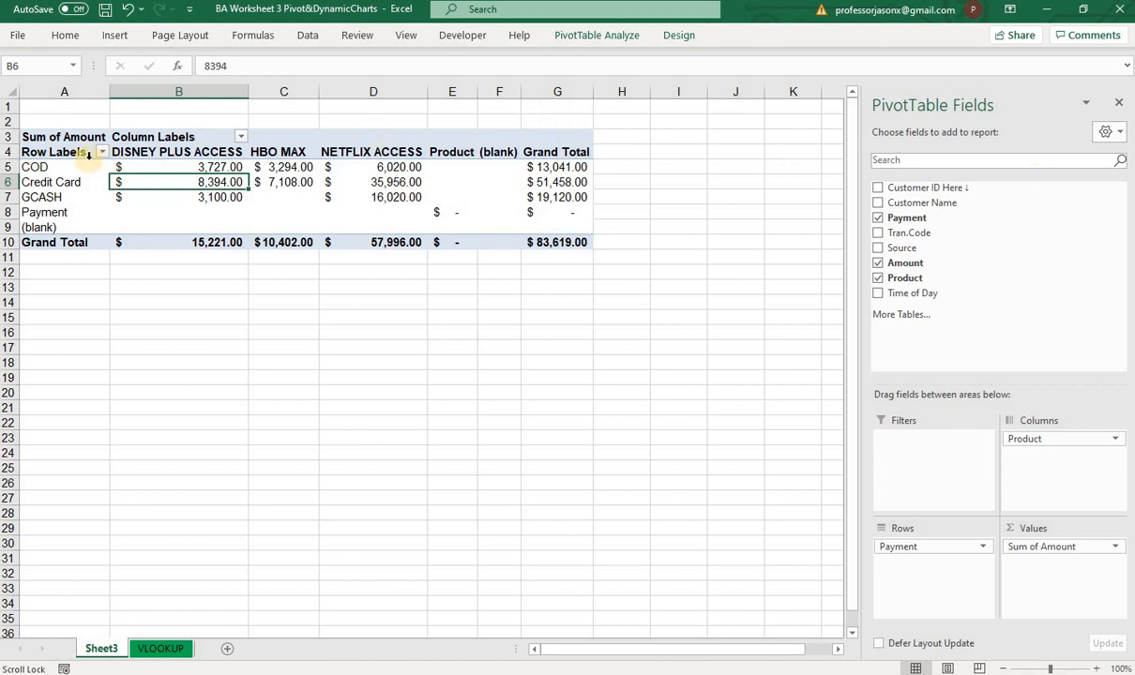
Step: Try to apply a data filter to header row 4 of the PivotTable
{"action": "left_click", "coordinate": [13, 153]}
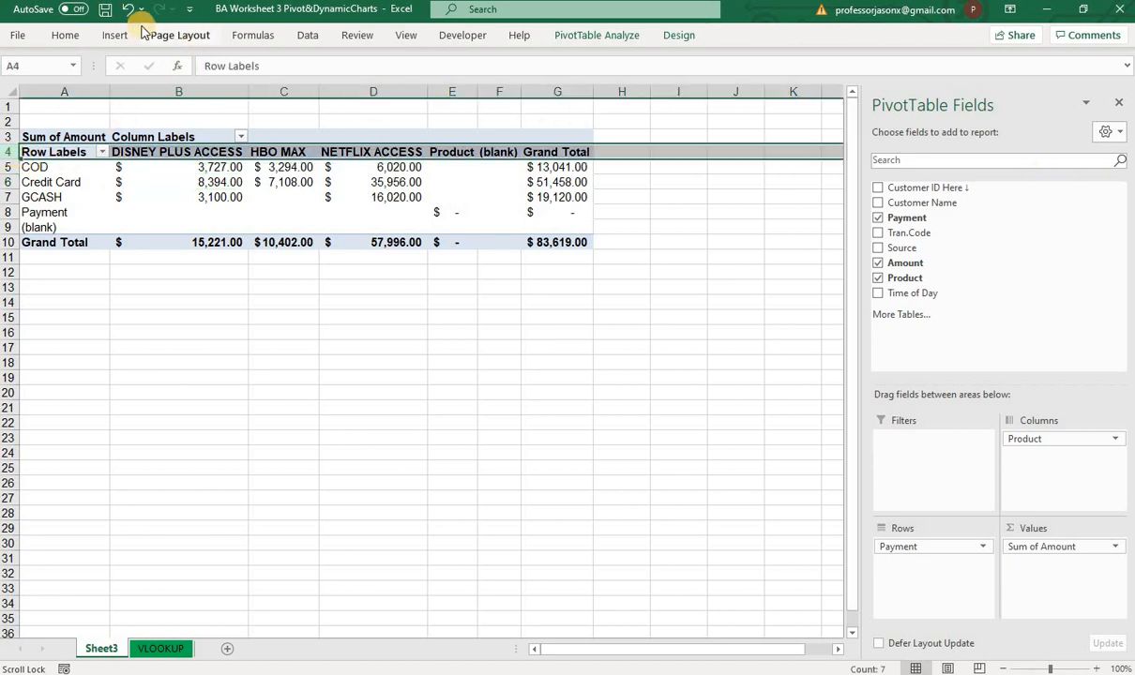
{"action": "left_click", "coordinate": [319, 36]}
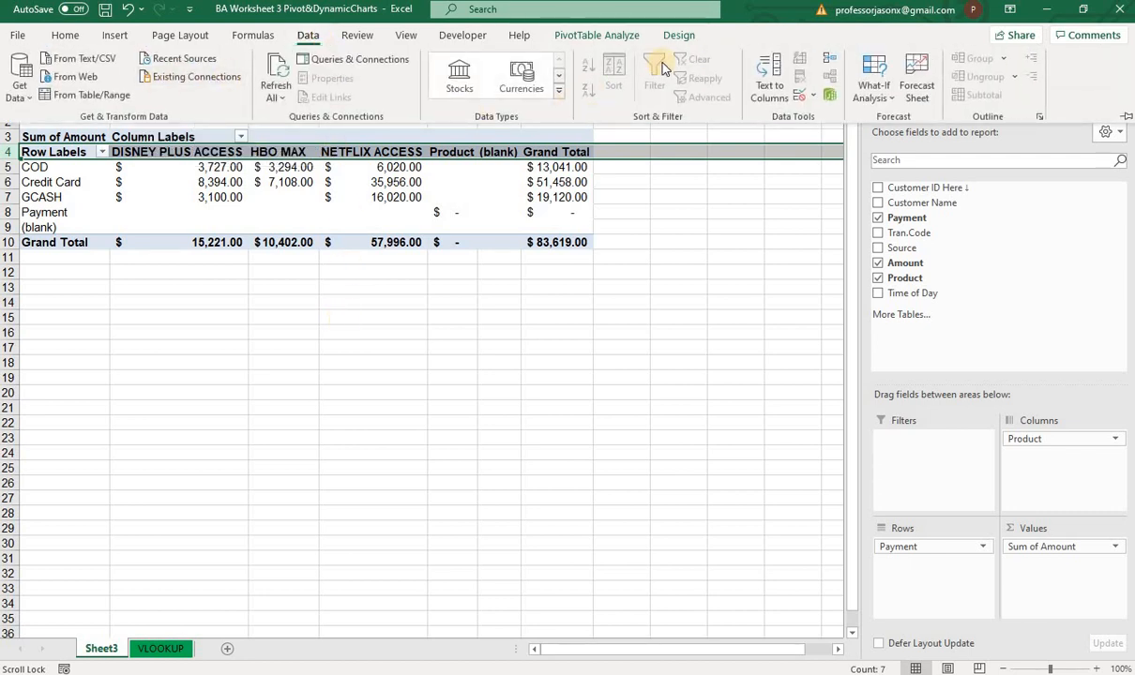
{"action": "left_click", "coordinate": [531, 330]}
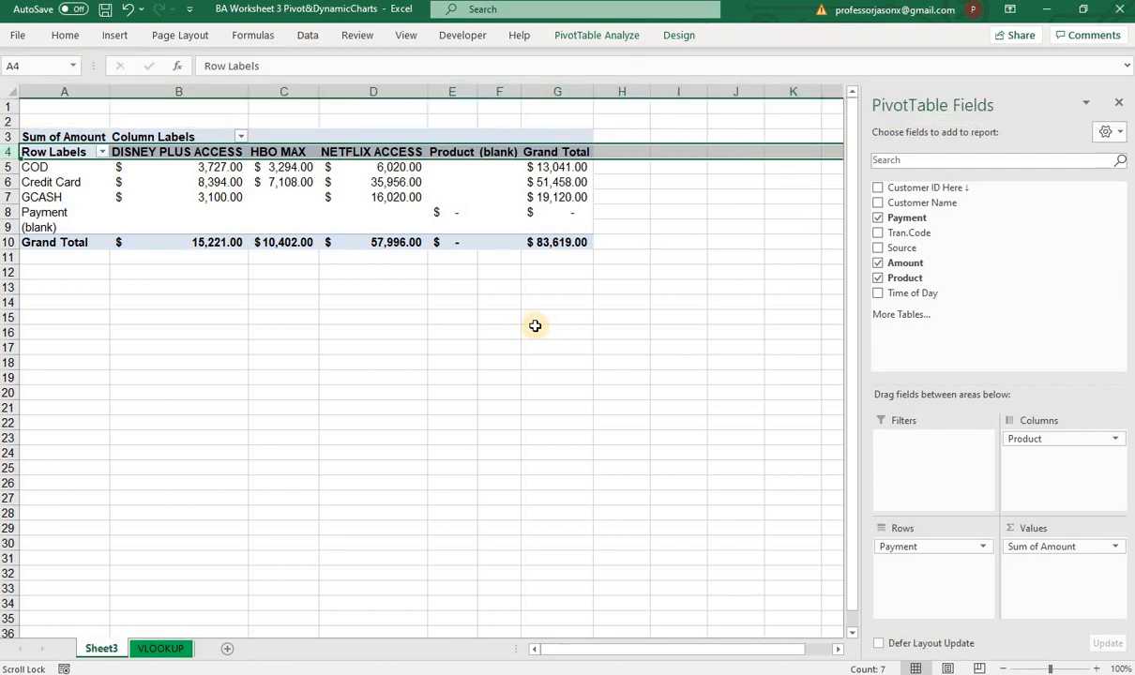